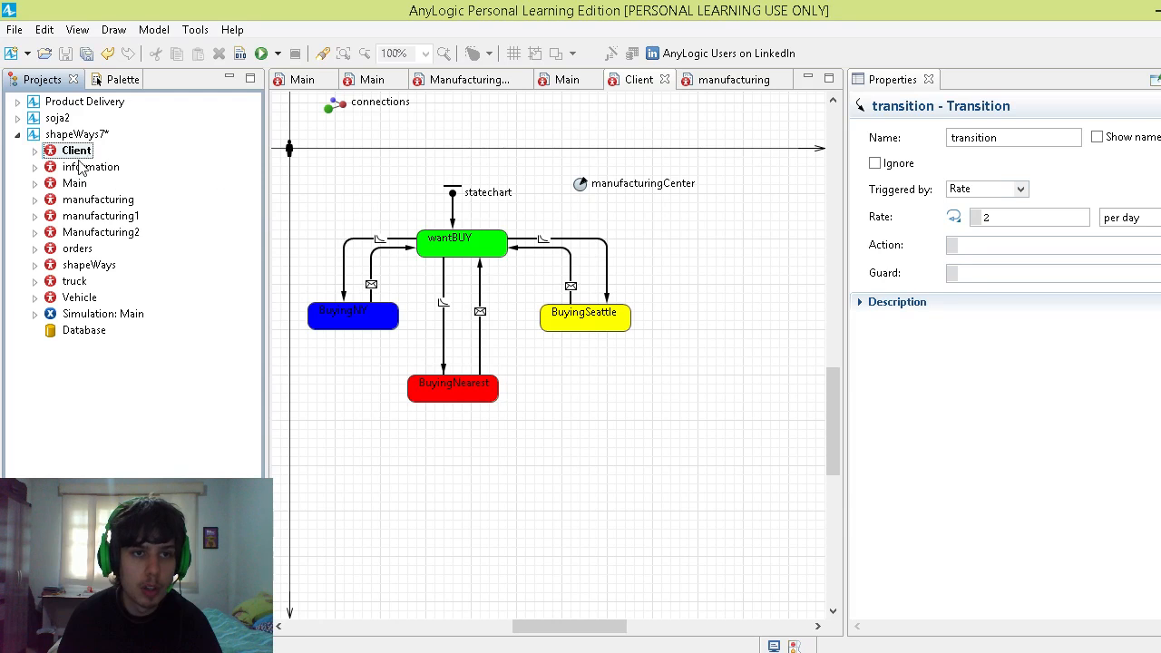
# Step: Open the manufacturing agent type from the shapeWays7 model and look over its process flowchart
pyautogui.click(78, 183)
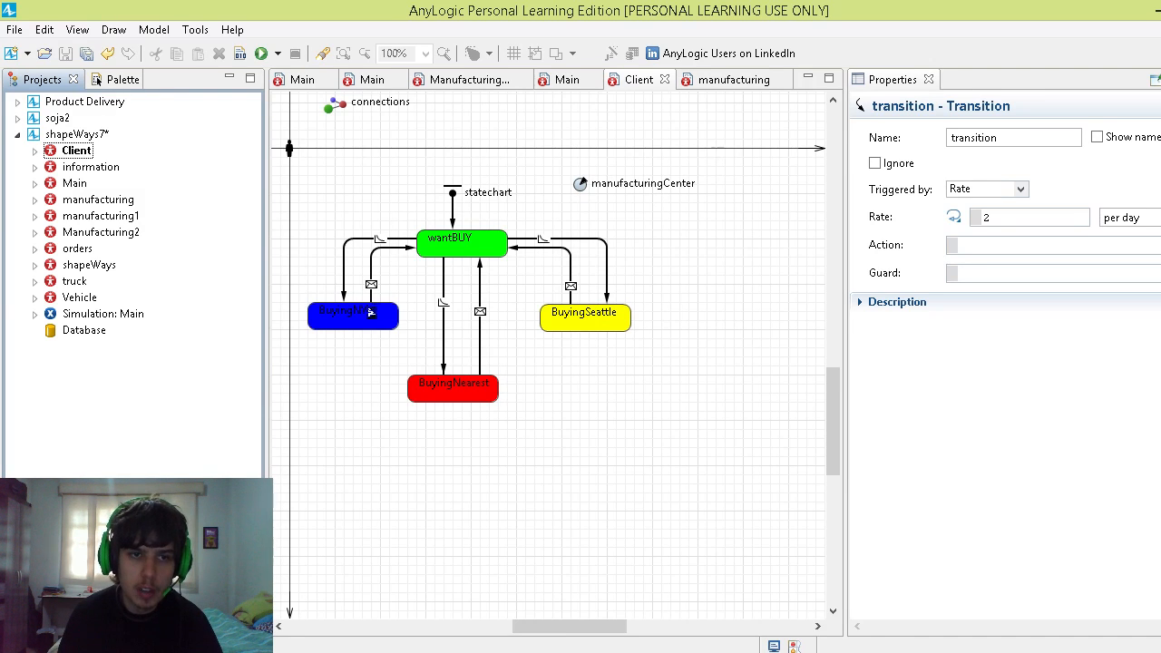
pyautogui.click(100, 200)
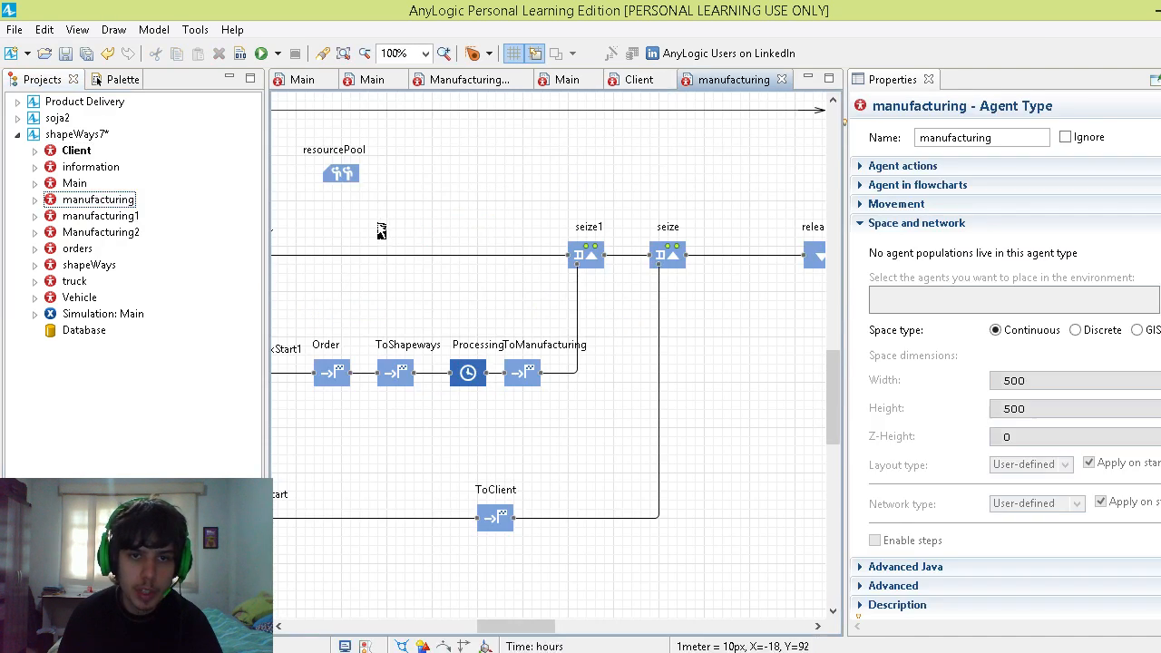
pyautogui.moveTo(505, 627); pyautogui.dragTo(450, 624)
# Step: Open the Client agent type and inspect the wantBUY state's properties alongside the Statechart element library
pyautogui.doubleClick(76, 151)
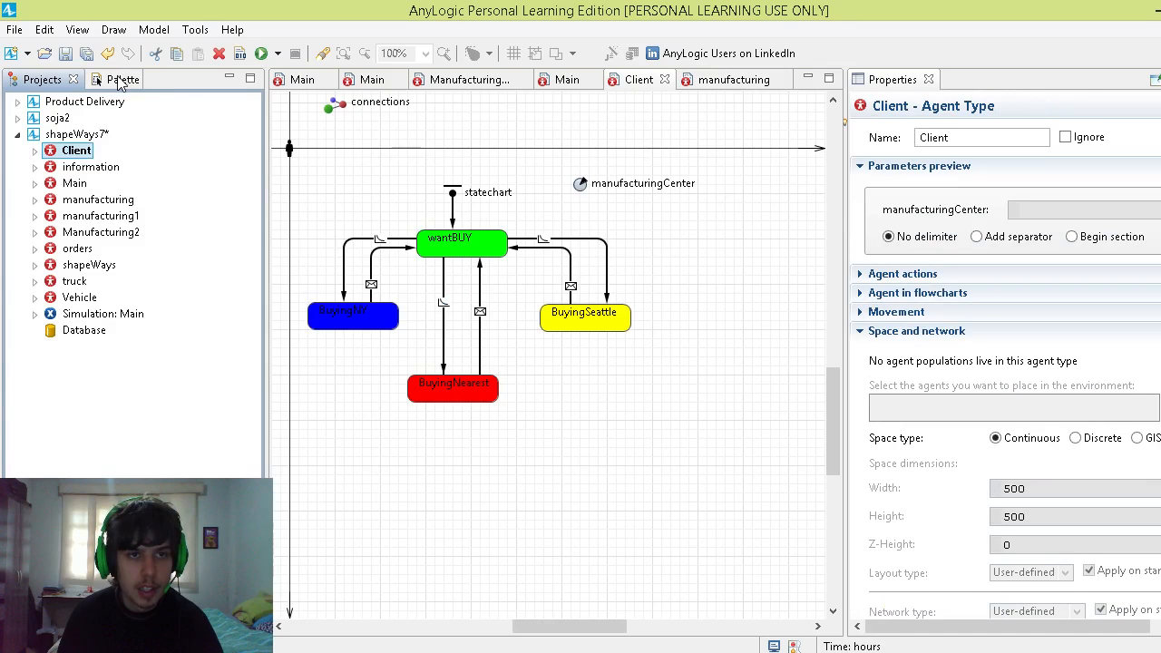
pyautogui.click(120, 81)
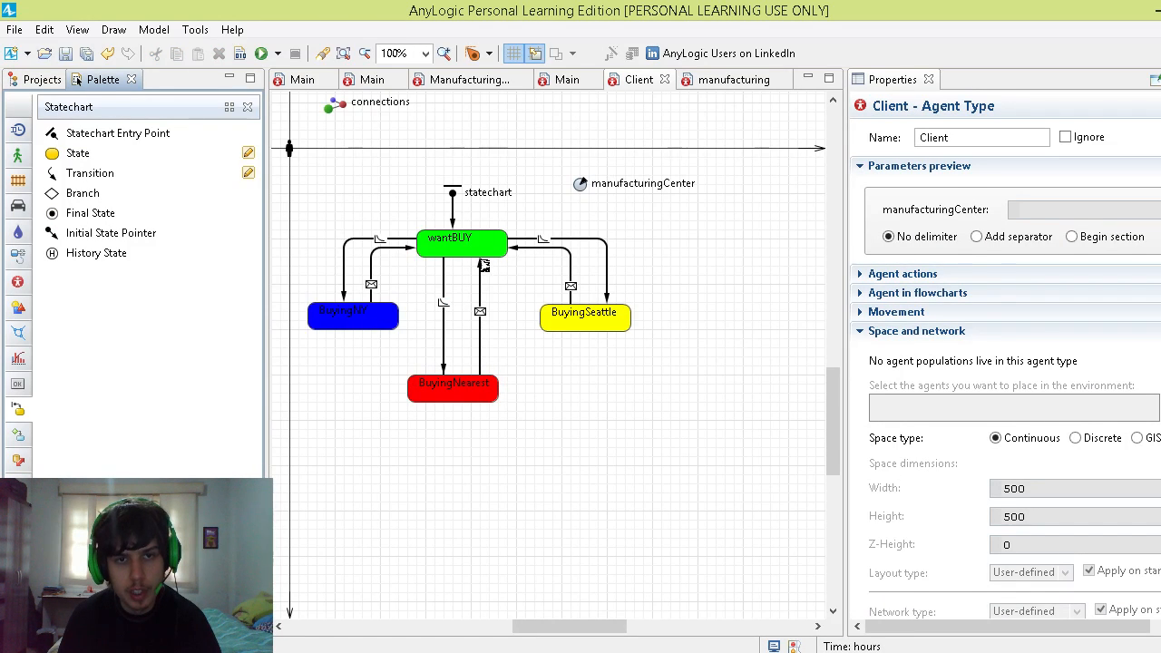
pyautogui.click(480, 265)
pyautogui.click(486, 253)
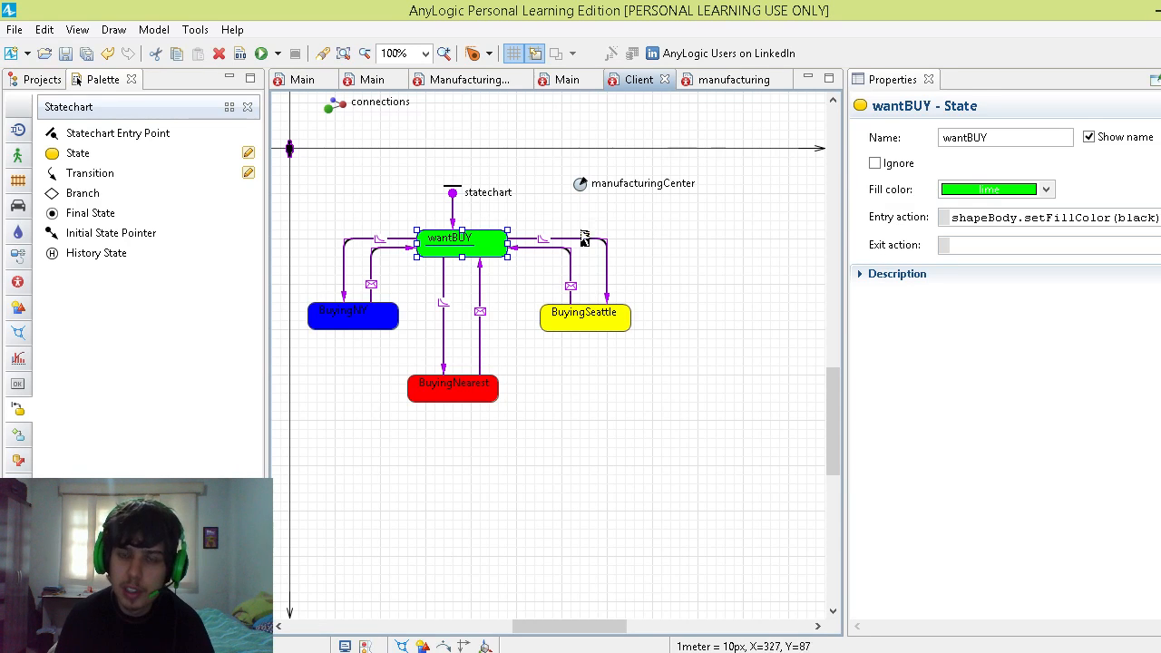
# Step: Expand the Client agent's Presentation and its person group in the project tree to reveal the shapeBody shape
pyautogui.click(42, 80)
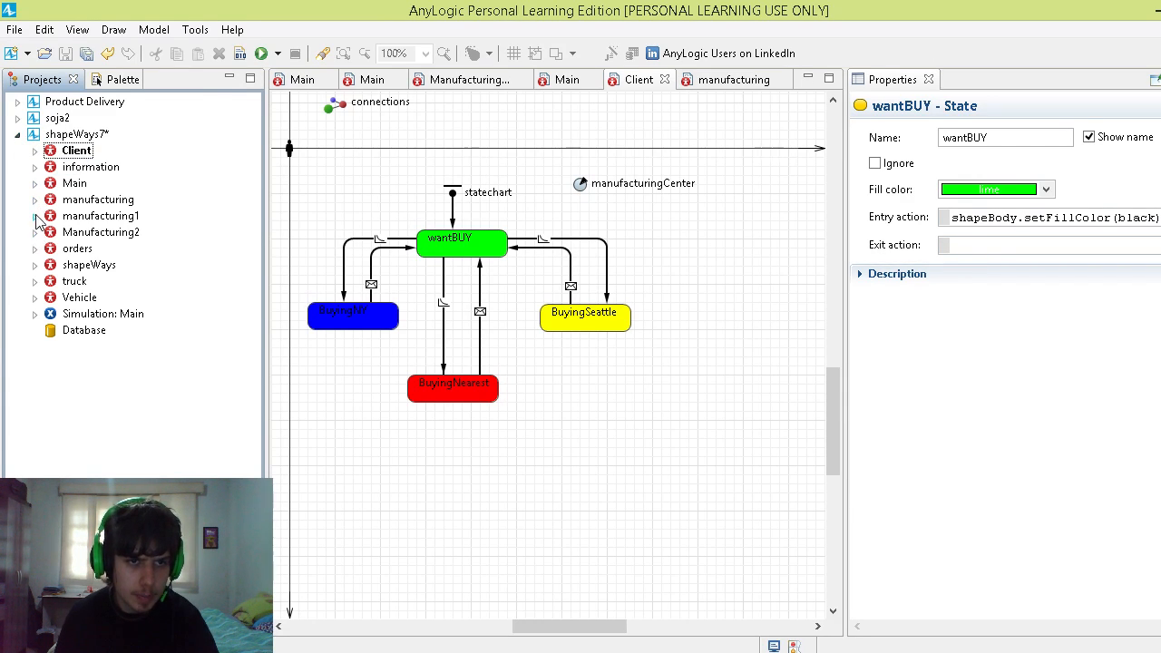
pyautogui.click(36, 152)
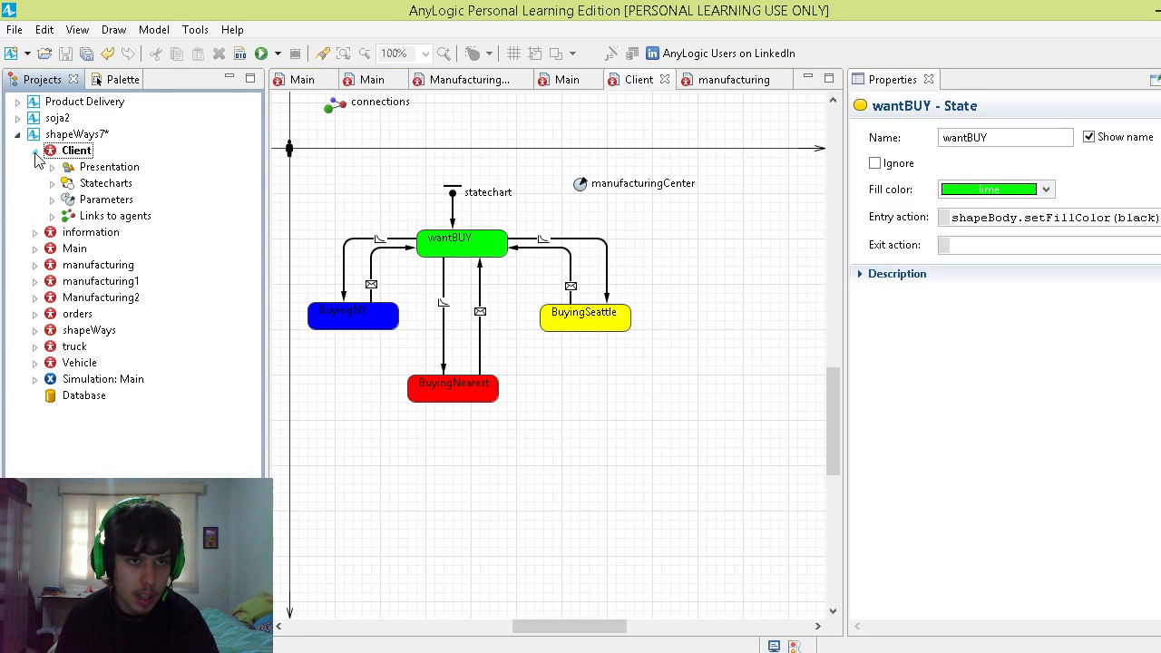
pyautogui.click(52, 168)
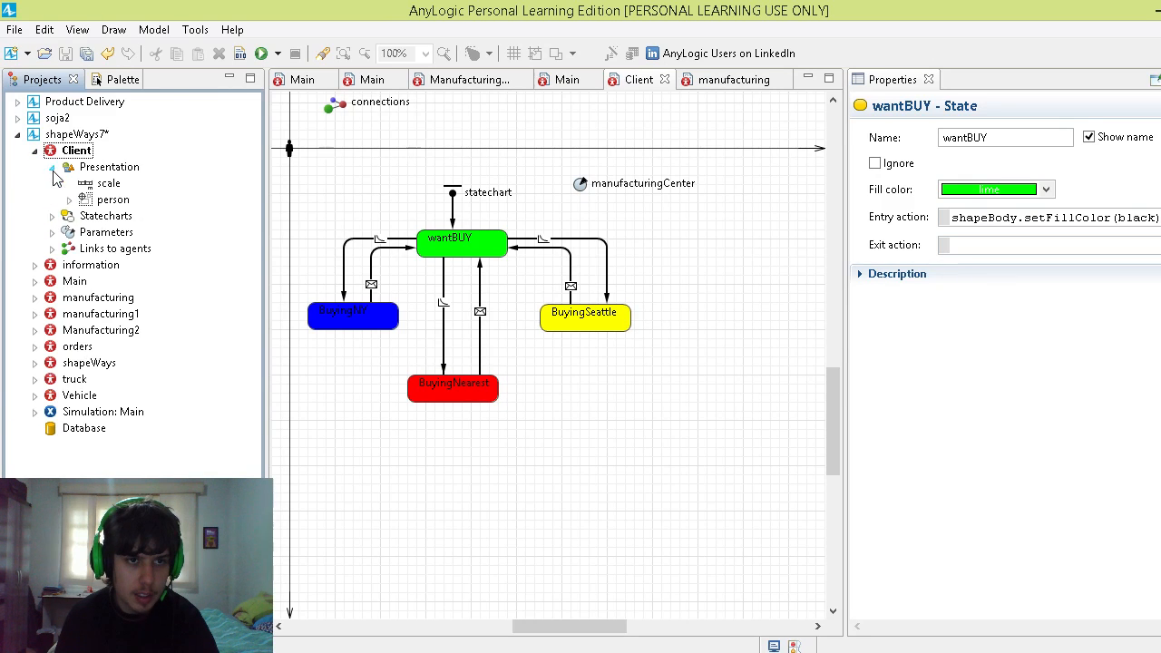
pyautogui.click(68, 200)
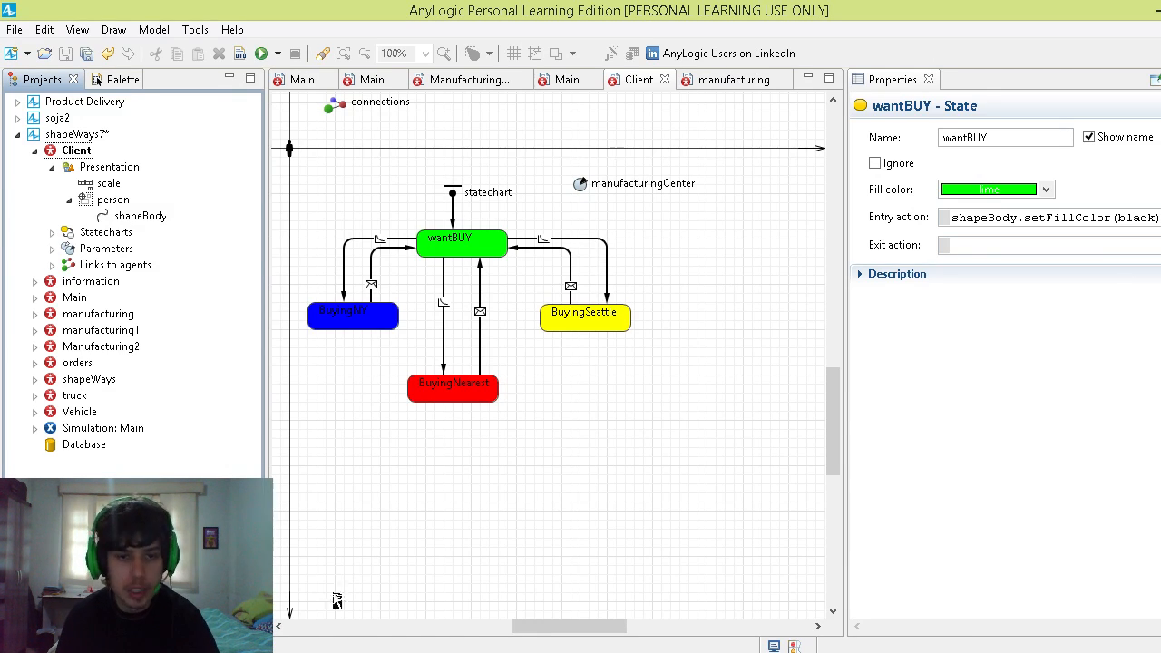
# Step: Switch to PowerPoint to view the map slide, and return to AnyLogic's wantBUY state
pyautogui.click(385, 652)
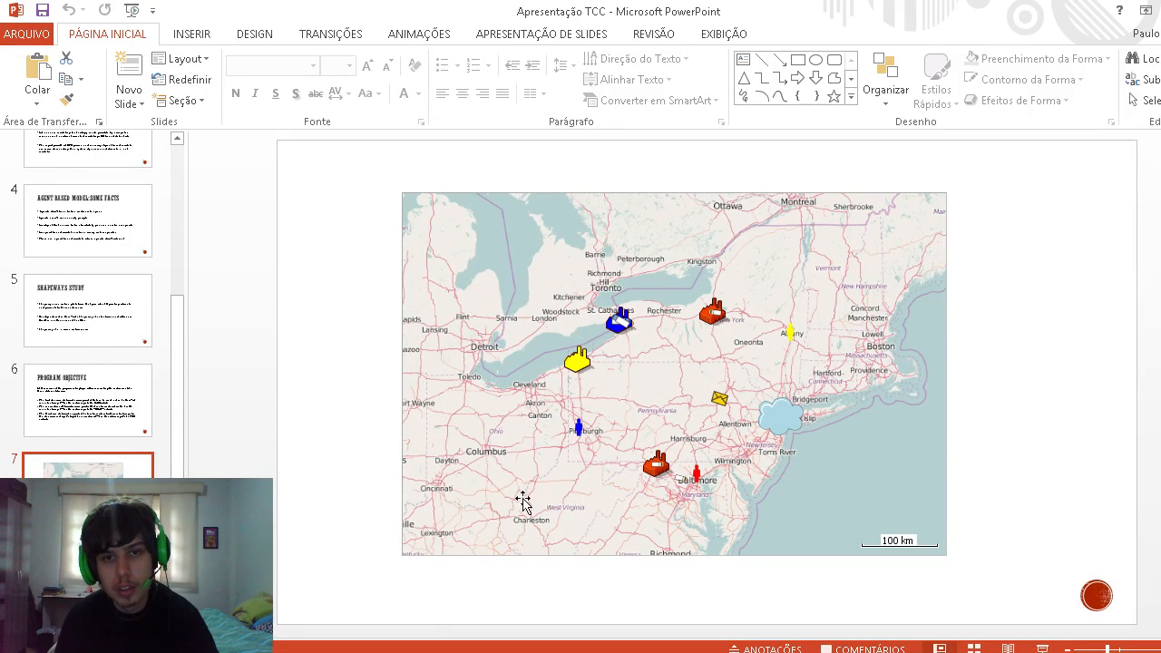
pyautogui.click(208, 649)
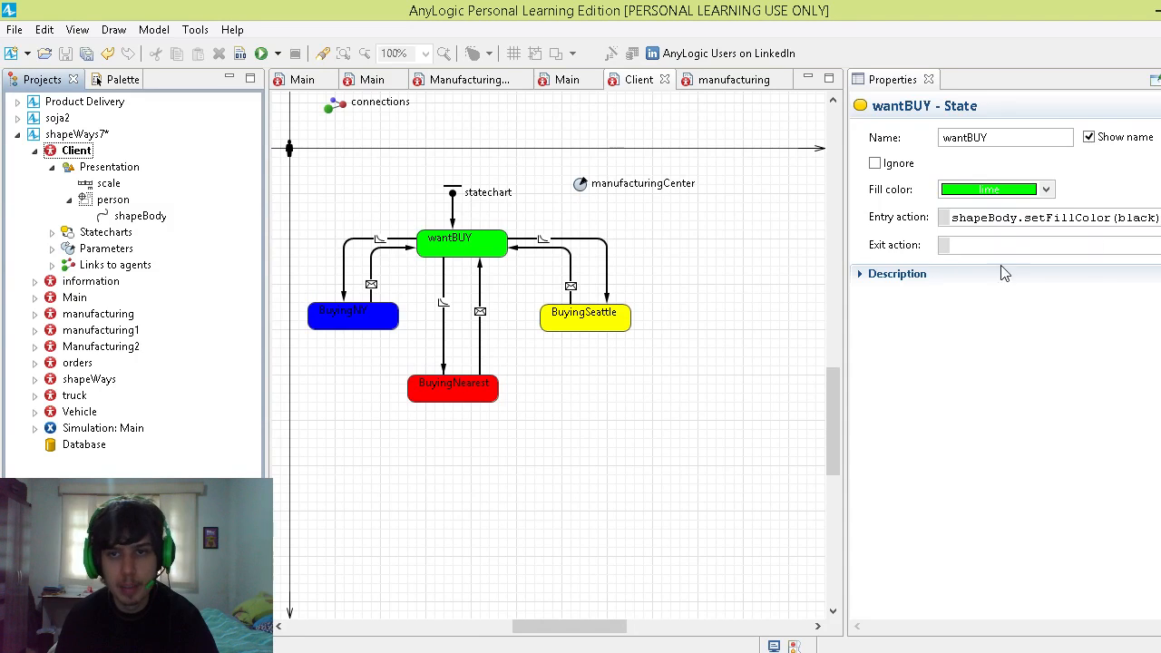
pyautogui.click(458, 245)
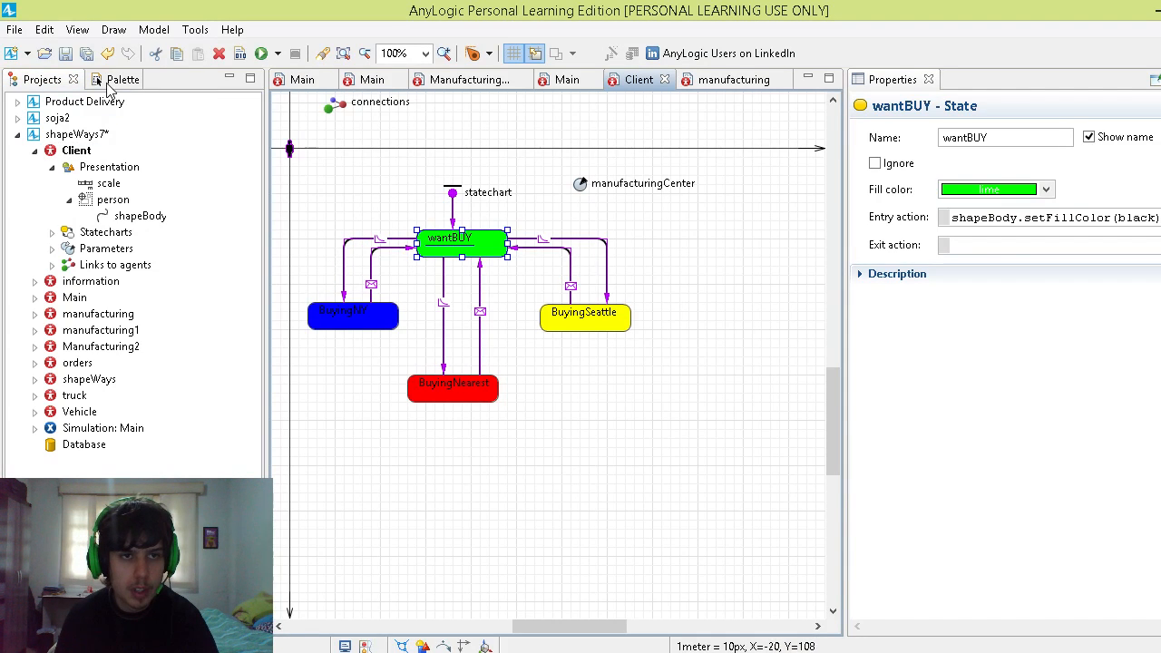
# Step: Review the Transition element and examine the transition from wantBUY to BuyingNY and its source state
pyautogui.click(109, 81)
pyautogui.click(106, 177)
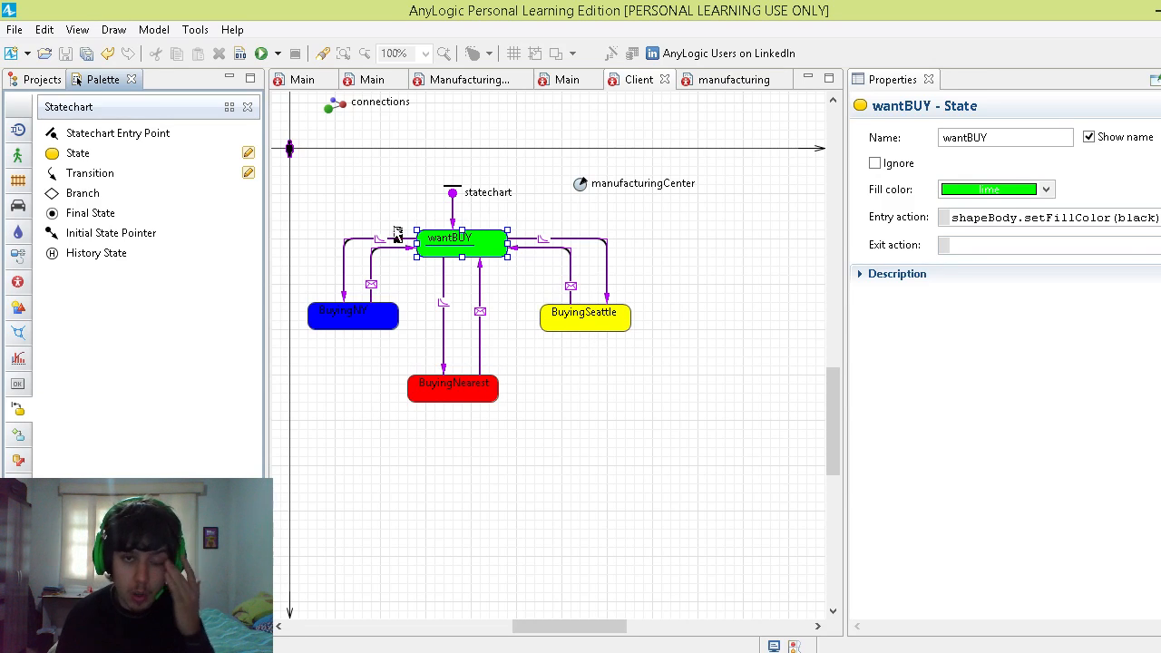
pyautogui.click(347, 253)
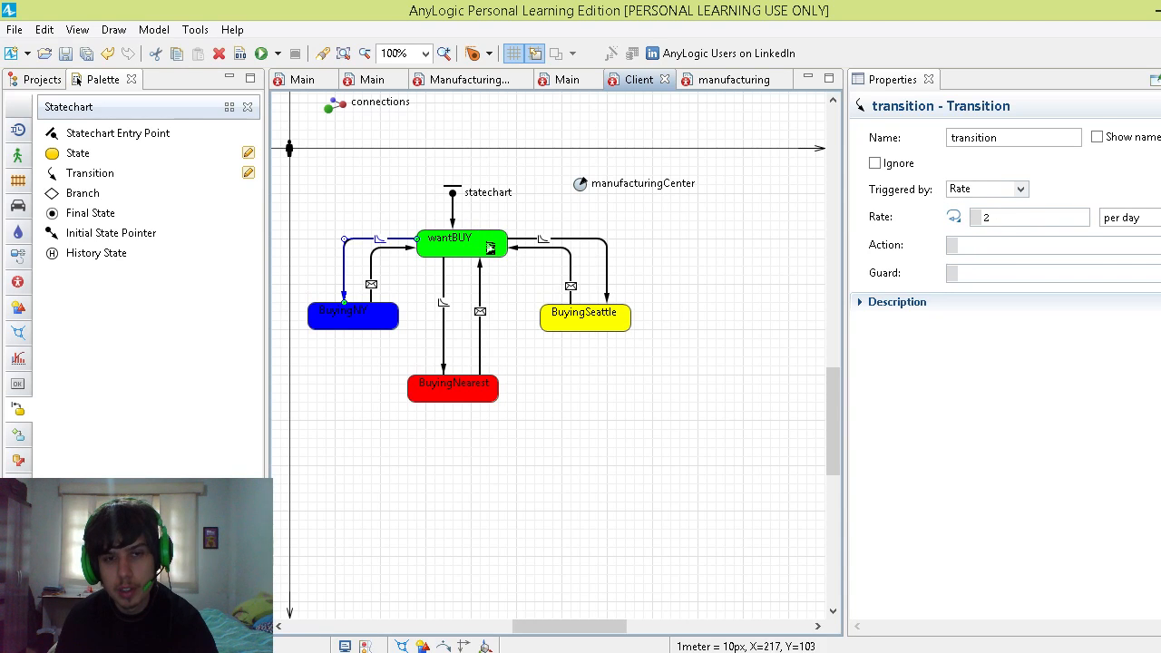
pyautogui.click(490, 250)
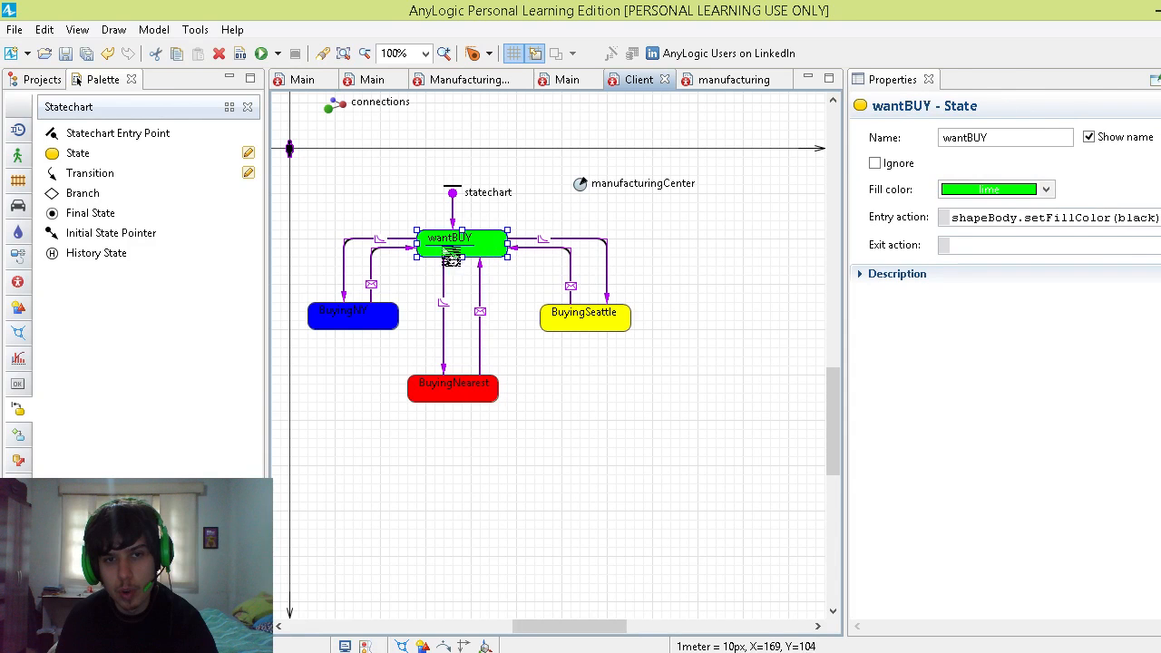
# Step: Inspect the BuyingNY state's properties and the trigger settings of the transition leading into it
pyautogui.click(377, 316)
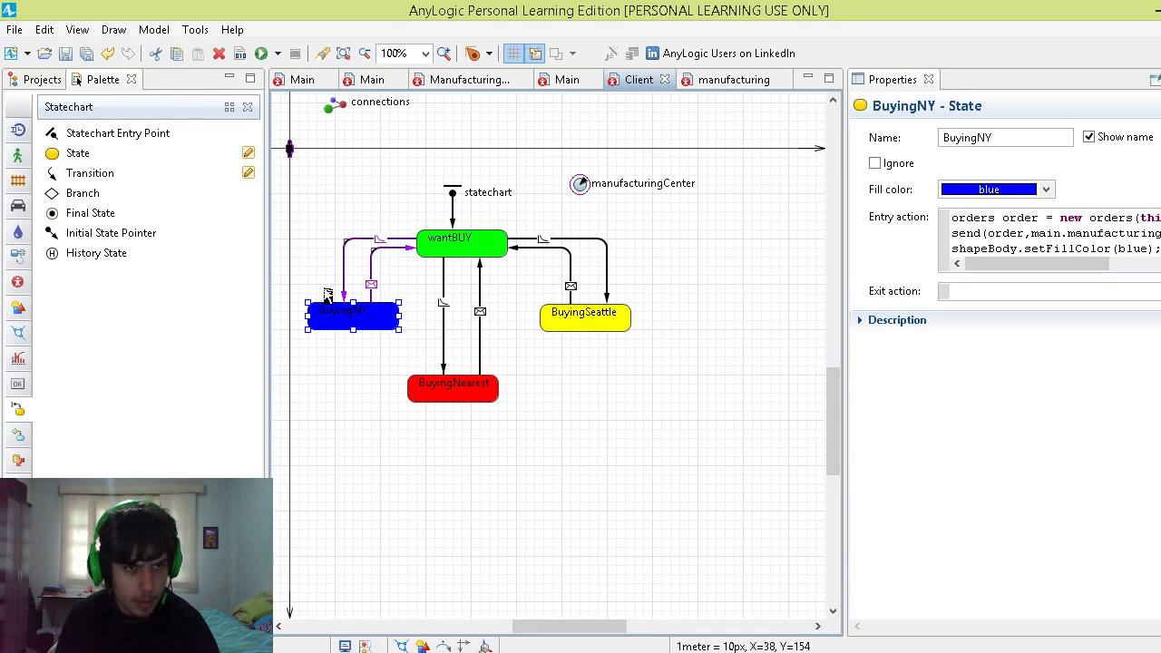
pyautogui.click(18, 81)
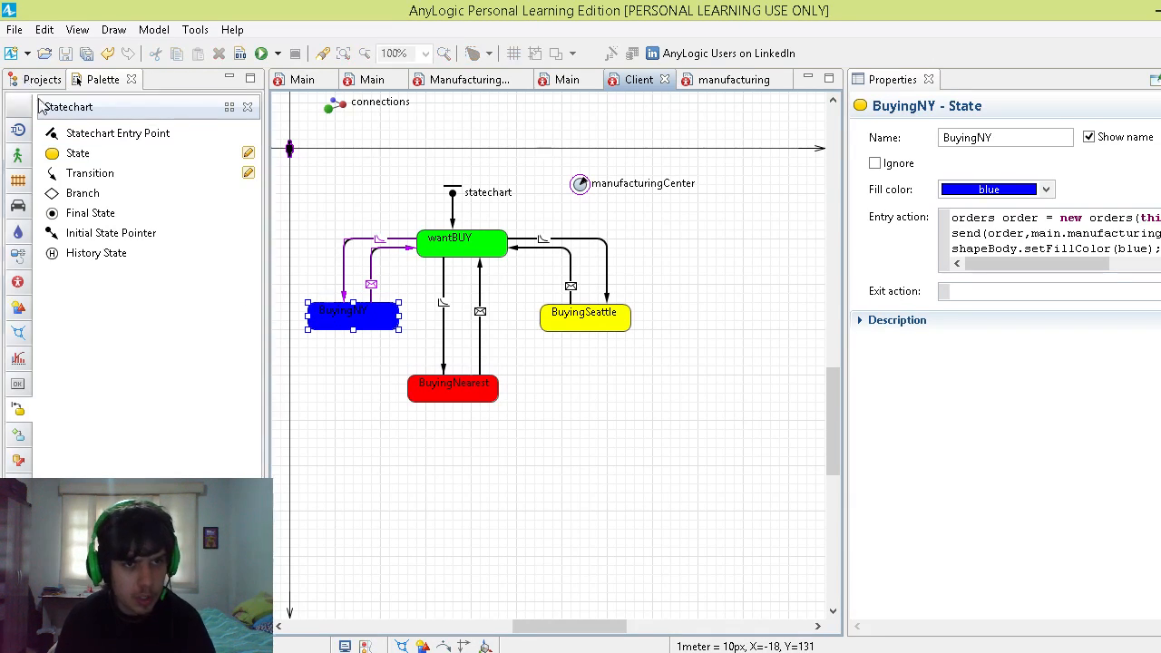
pyautogui.click(369, 327)
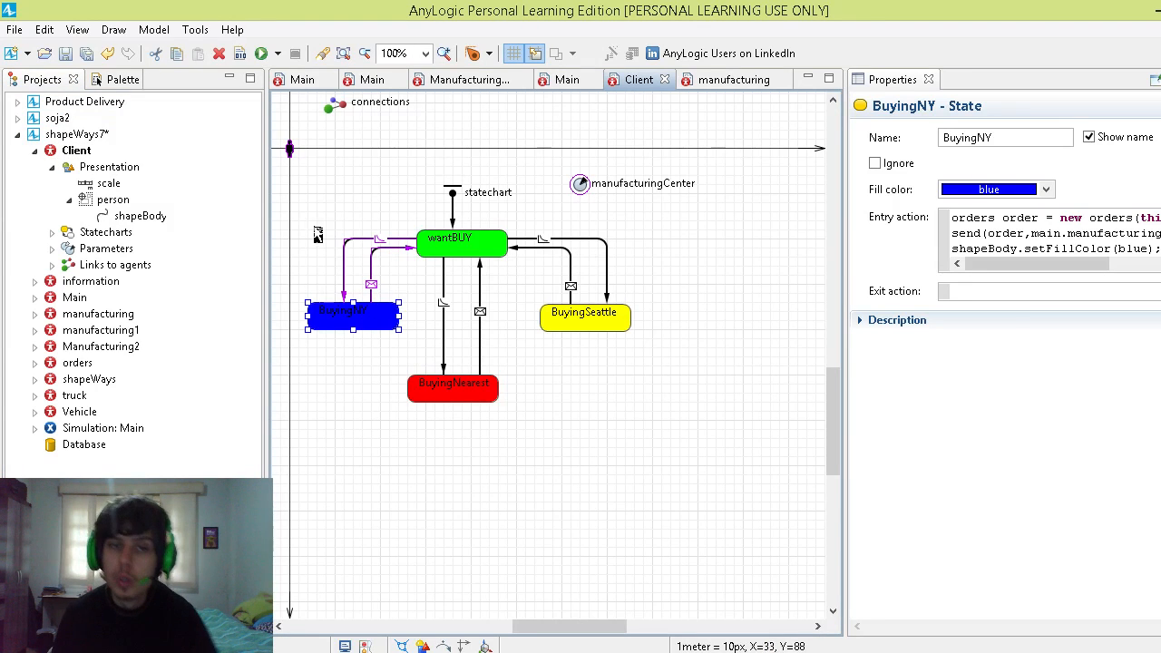
pyautogui.click(350, 245)
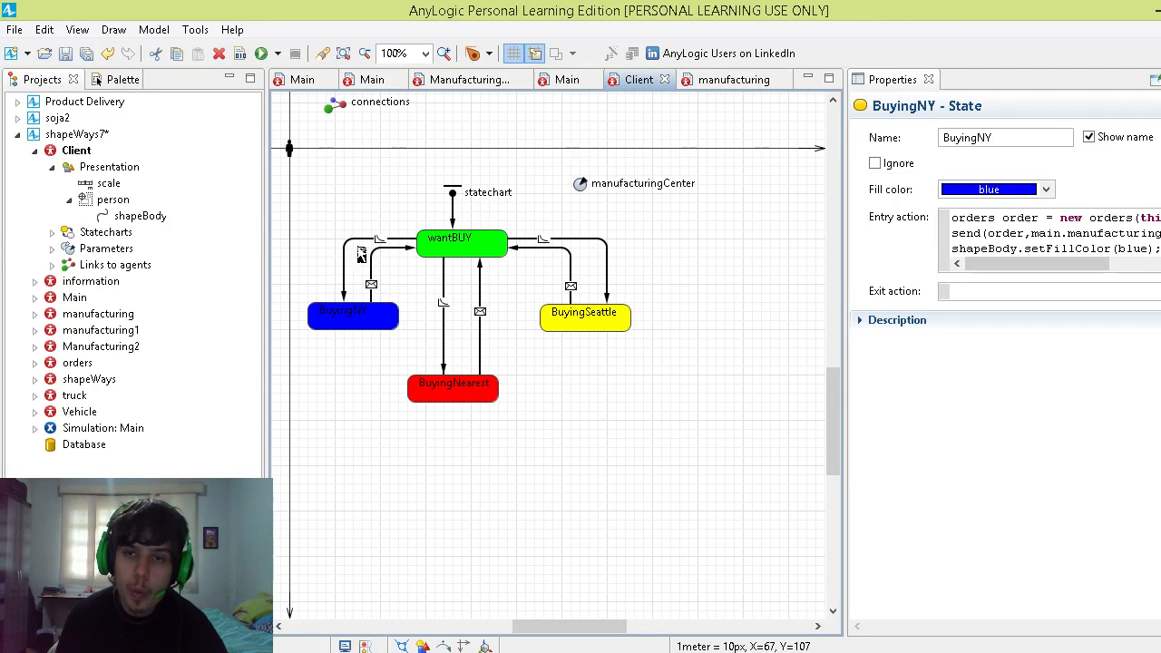
# Step: Highlight the shapeBody.setFillColor call and the new orders statement in the BuyingNY state's entry action
pyautogui.click(346, 326)
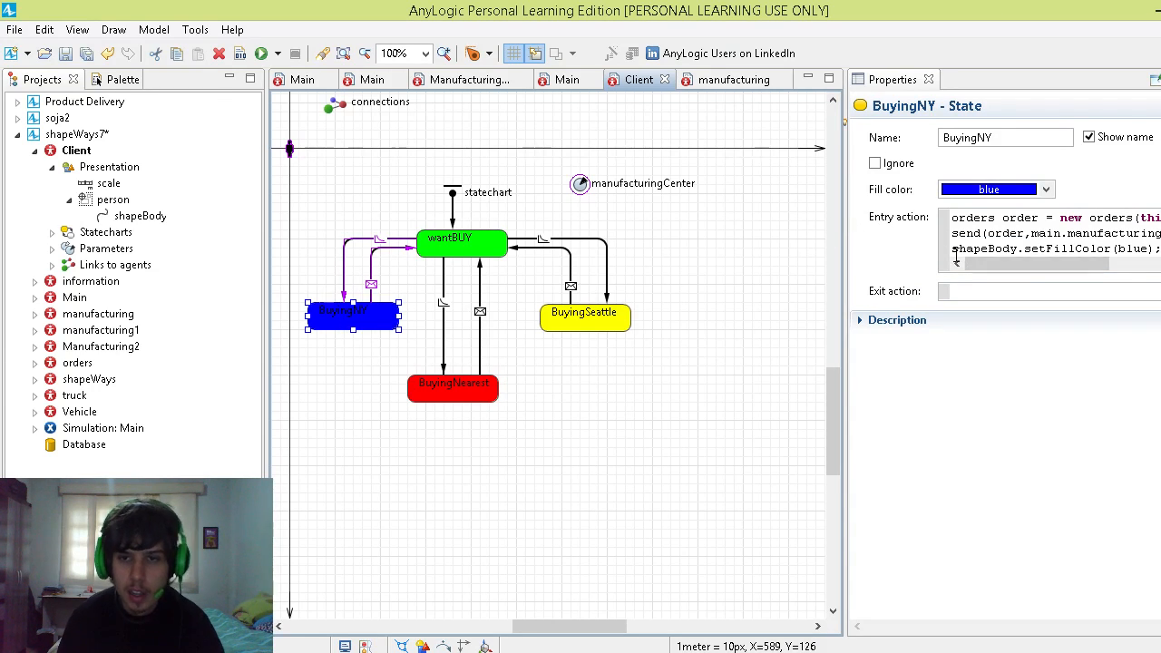
pyautogui.moveTo(955, 257); pyautogui.dragTo(1118, 258)
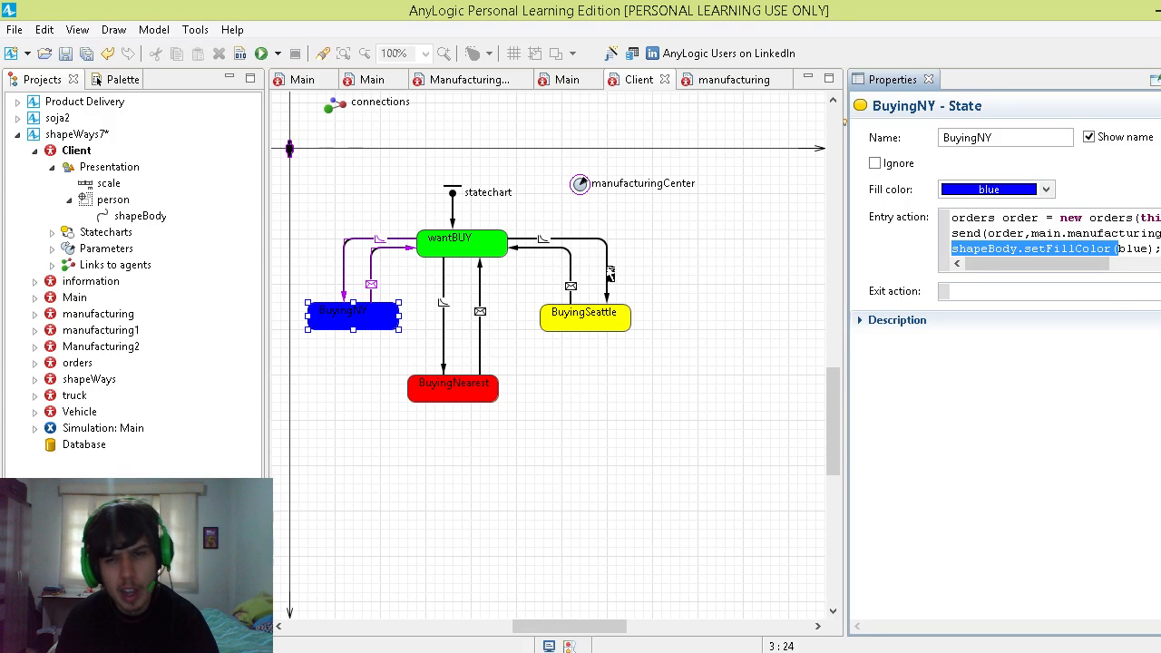
pyautogui.click(954, 219)
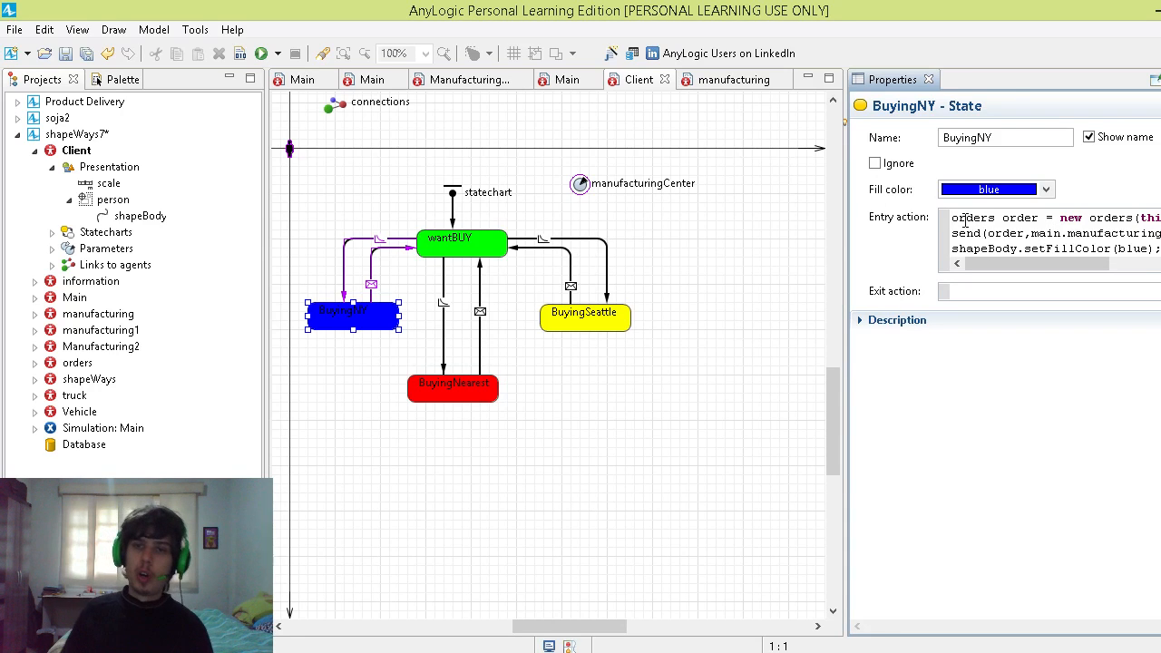
pyautogui.moveTo(966, 219); pyautogui.dragTo(1148, 218)
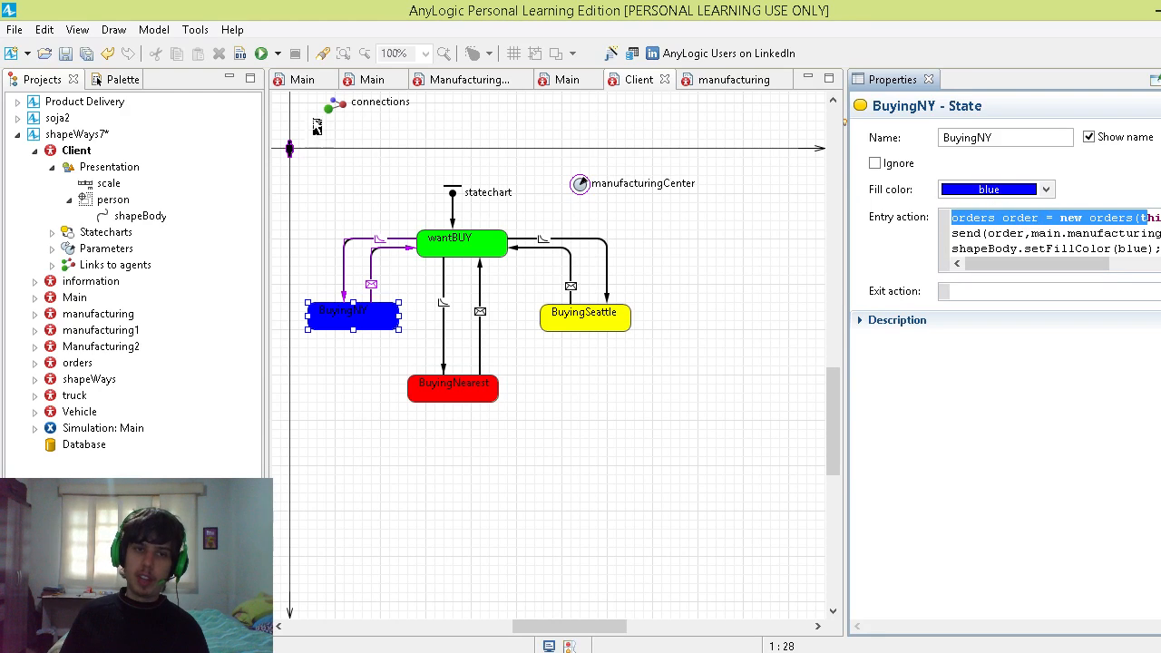
# Step: Open the orders agent type and inspect the properties of its customer parameter
pyautogui.click(90, 362)
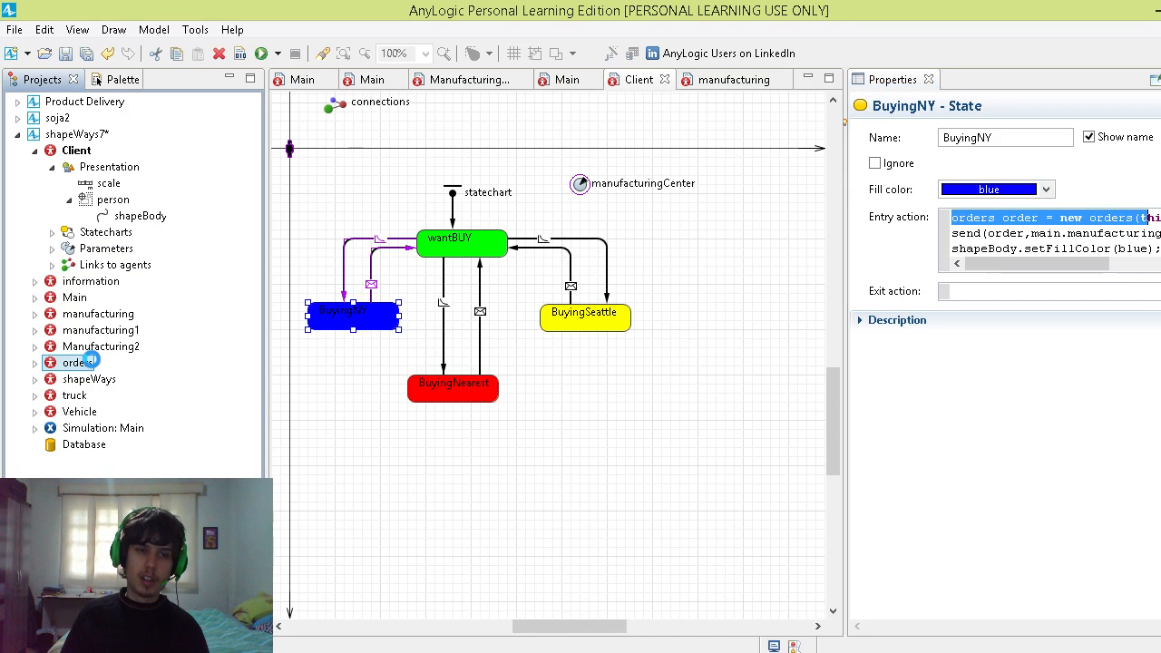
pyautogui.doubleClick(91, 362)
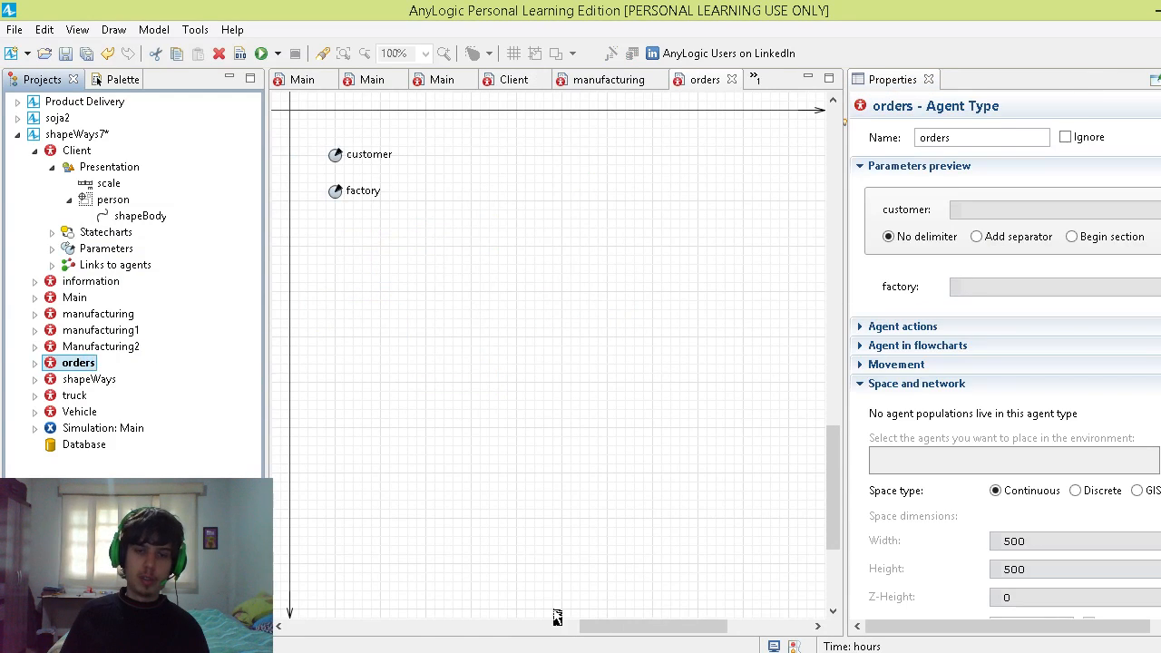
pyautogui.moveTo(605, 632); pyautogui.dragTo(546, 632)
pyautogui.scroll(3, 635, 381)
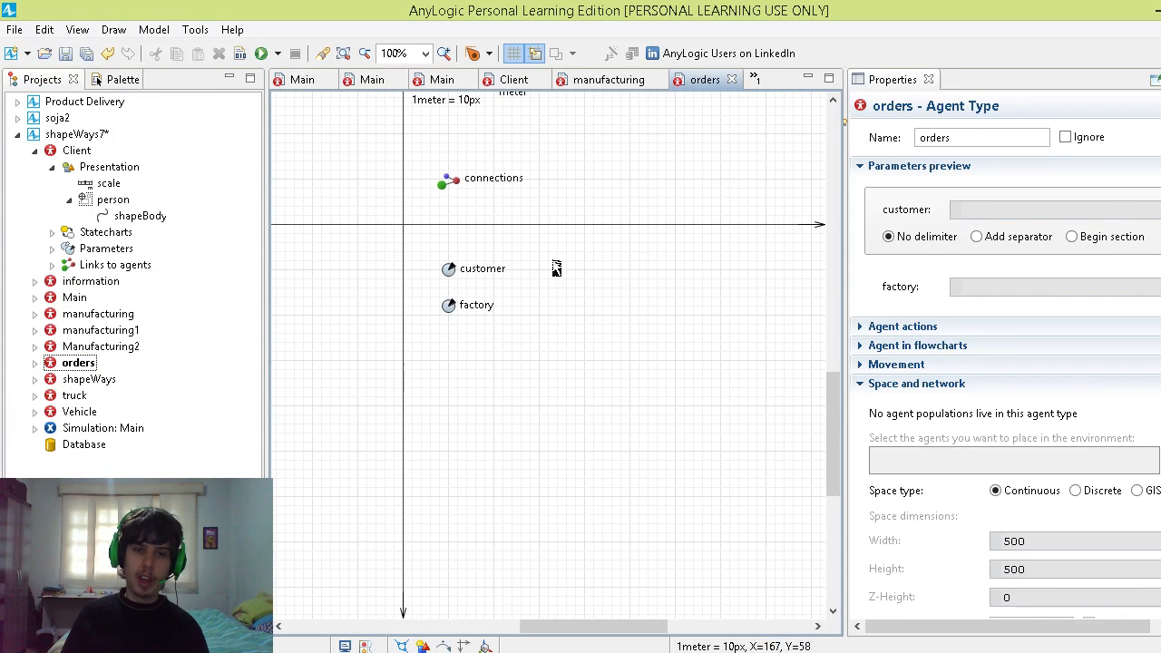
pyautogui.click(451, 268)
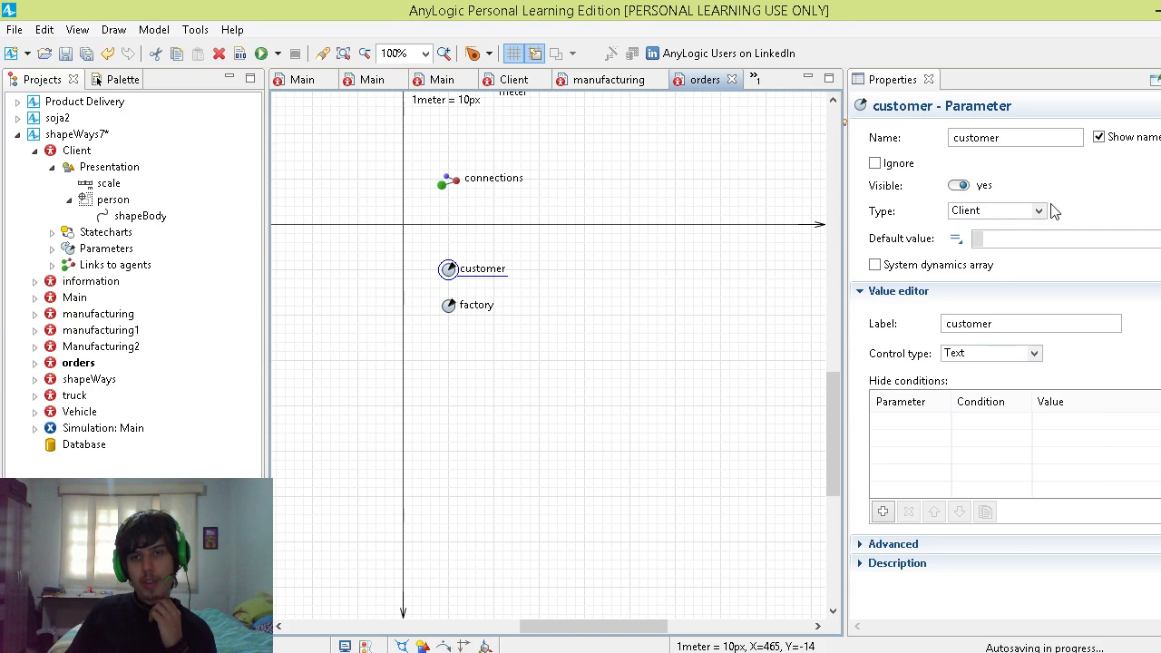
# Step: Collapse the Client's Presentation branch, reopen the Client diagram and highlight the "this" argument in BuyingNY's entry action
pyautogui.click(70, 200)
pyautogui.click(53, 169)
pyautogui.doubleClick(69, 150)
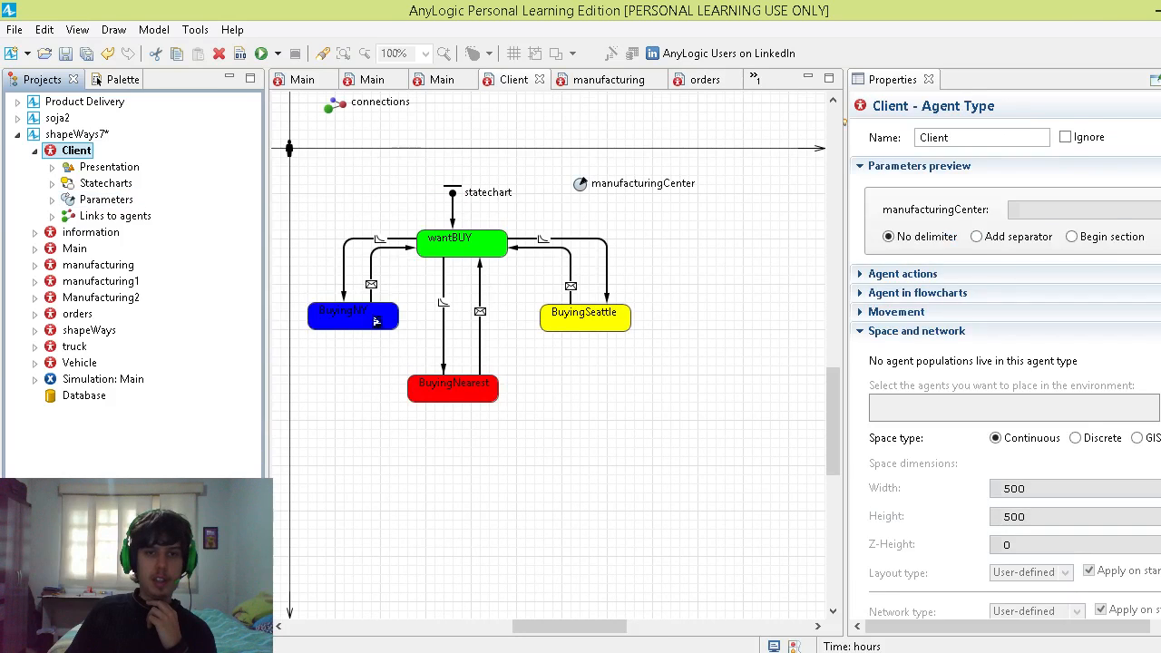
pyautogui.click(358, 318)
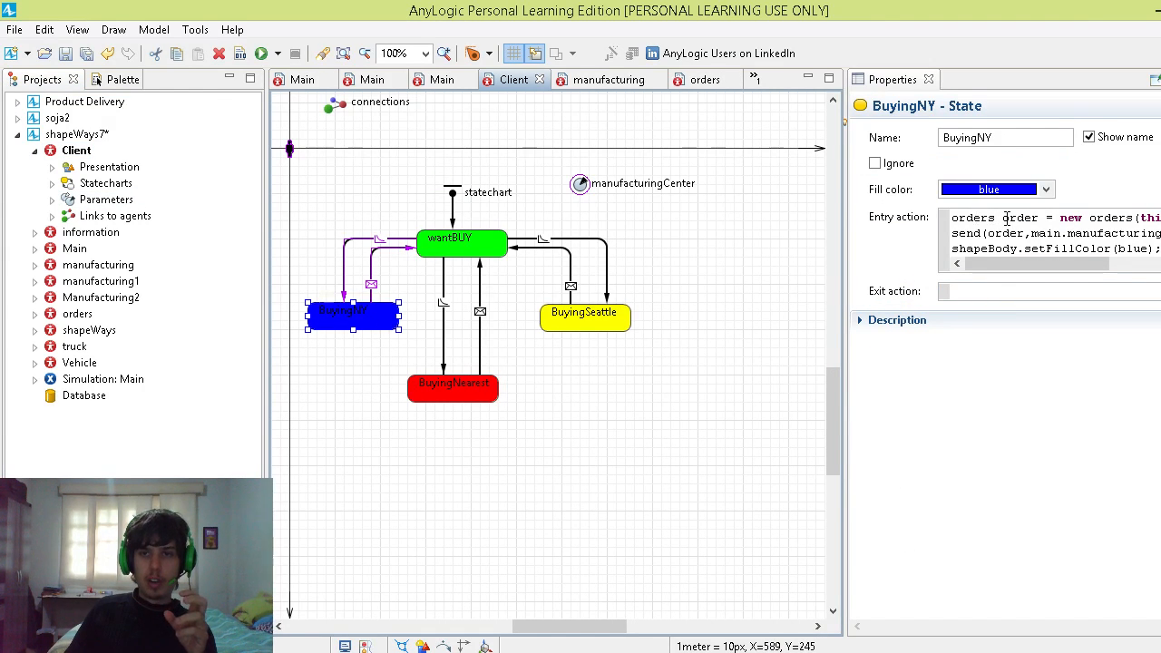
pyautogui.doubleClick(1144, 220)
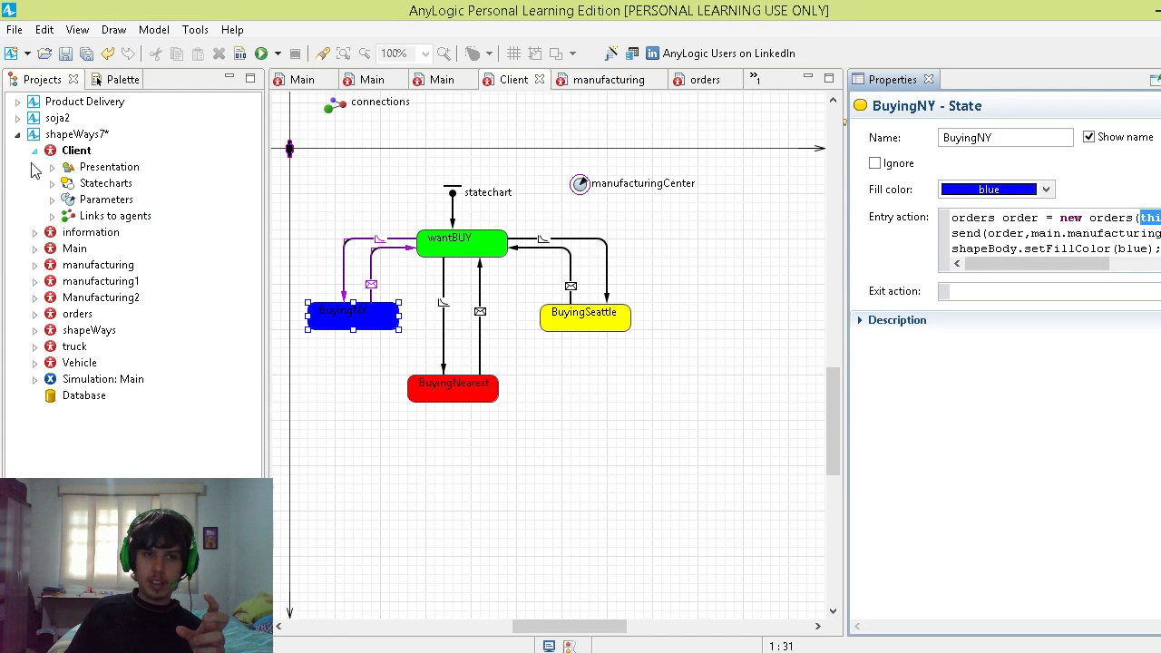
# Step: Return to the orders agent type and check the customer parameter's type against the Client agent in the project tree
pyautogui.click(78, 314)
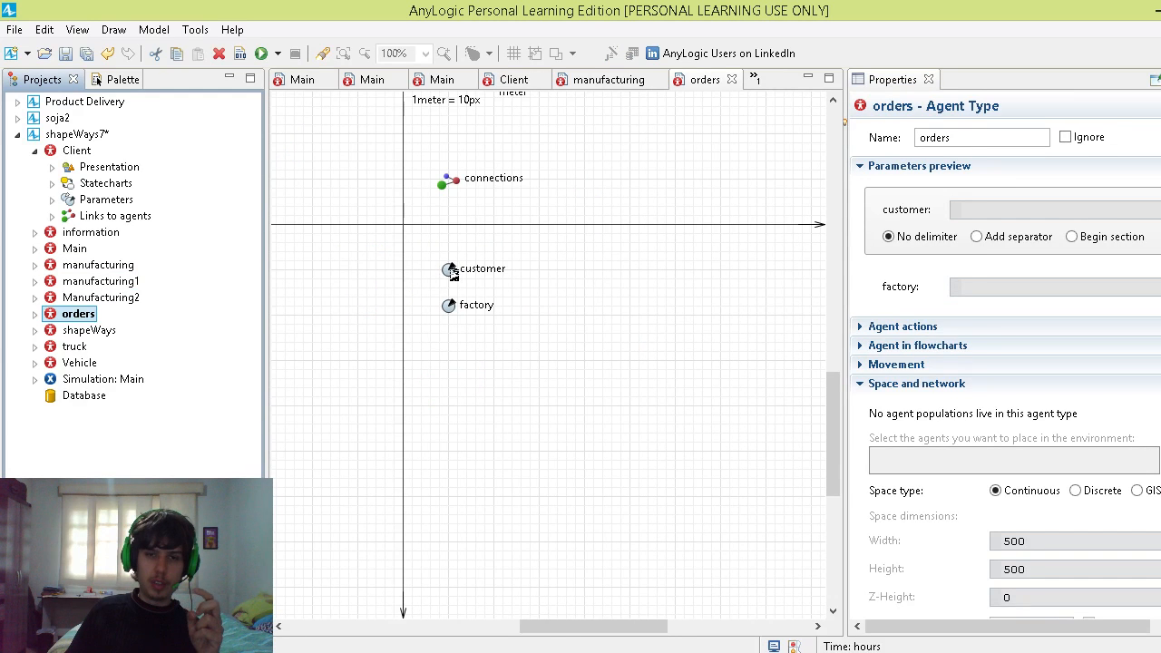
pyautogui.click(448, 269)
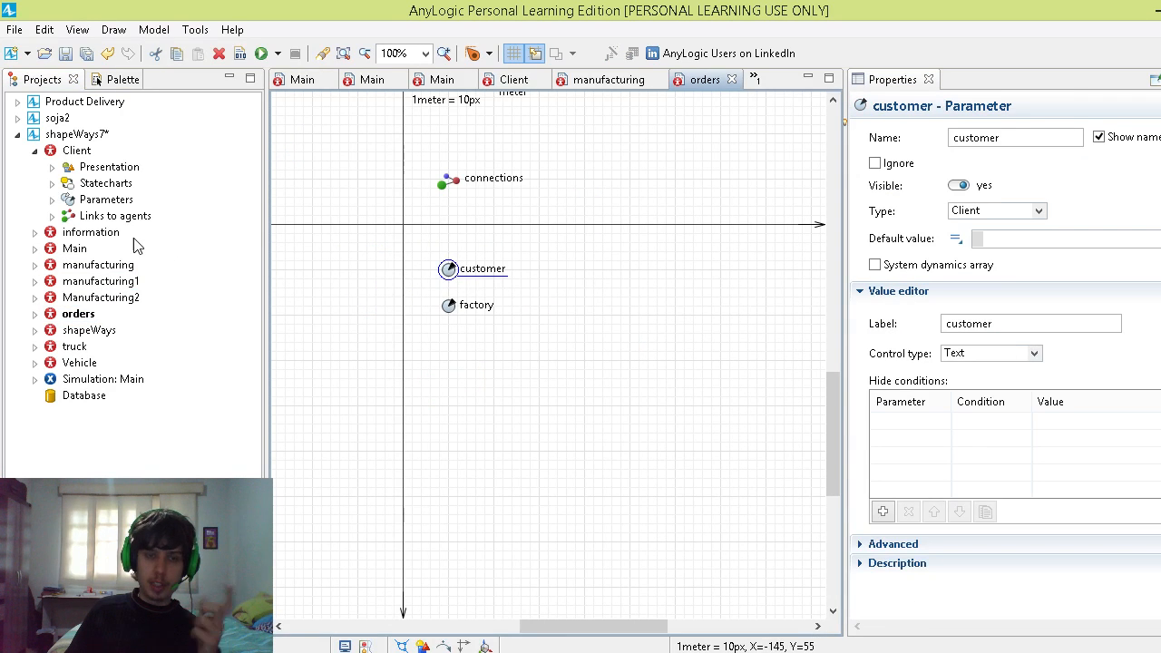
pyautogui.click(71, 155)
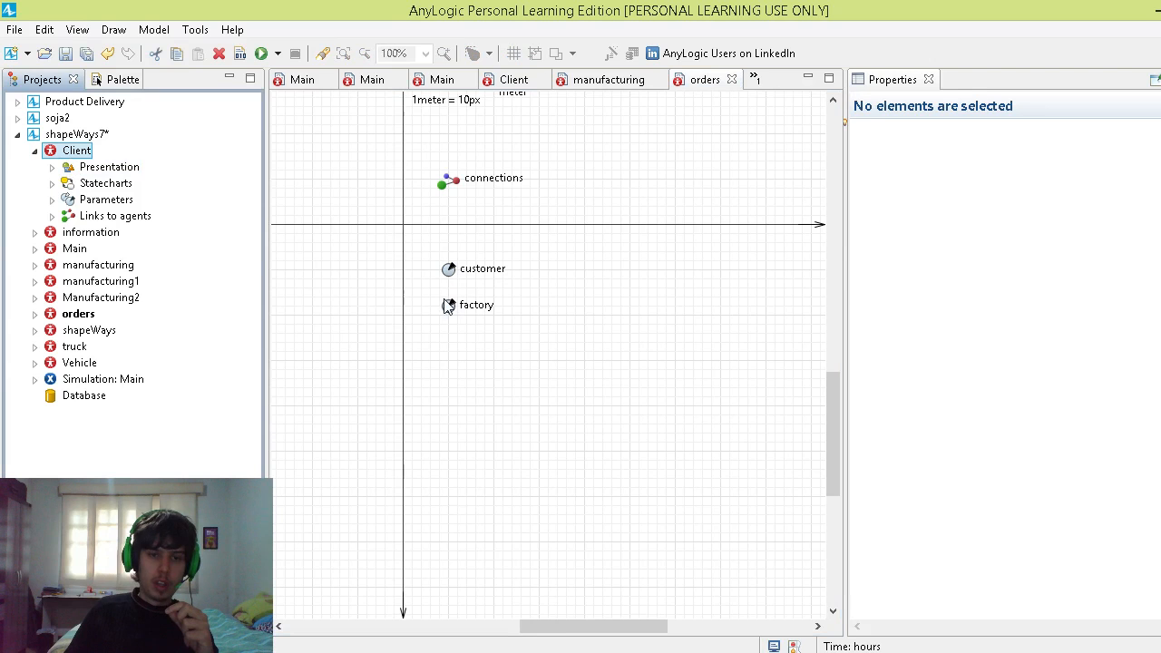
# Step: Switch to PowerPoint's map slide again, and return to the Client's BuyingNY state in AnyLogic
pyautogui.click(312, 652)
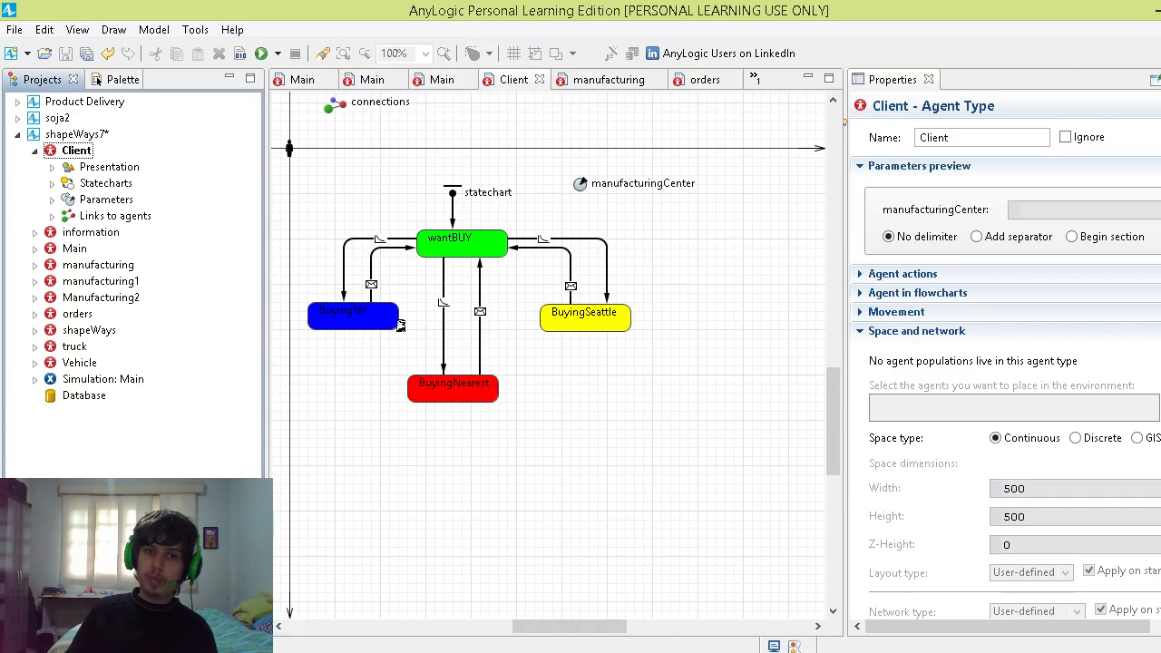
pyautogui.click(396, 321)
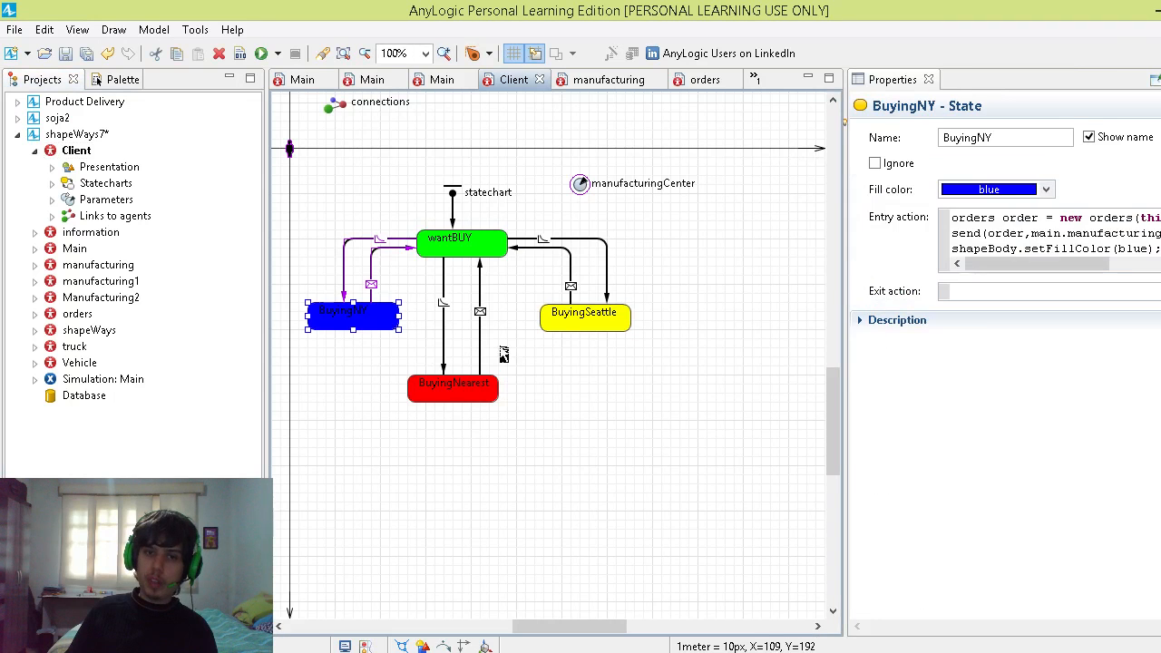
# Step: Highlight the order and main.manufacturing arguments of BuyingNY's send call, and inspect the connections link in the manufacturing agent type
pyautogui.click(992, 234)
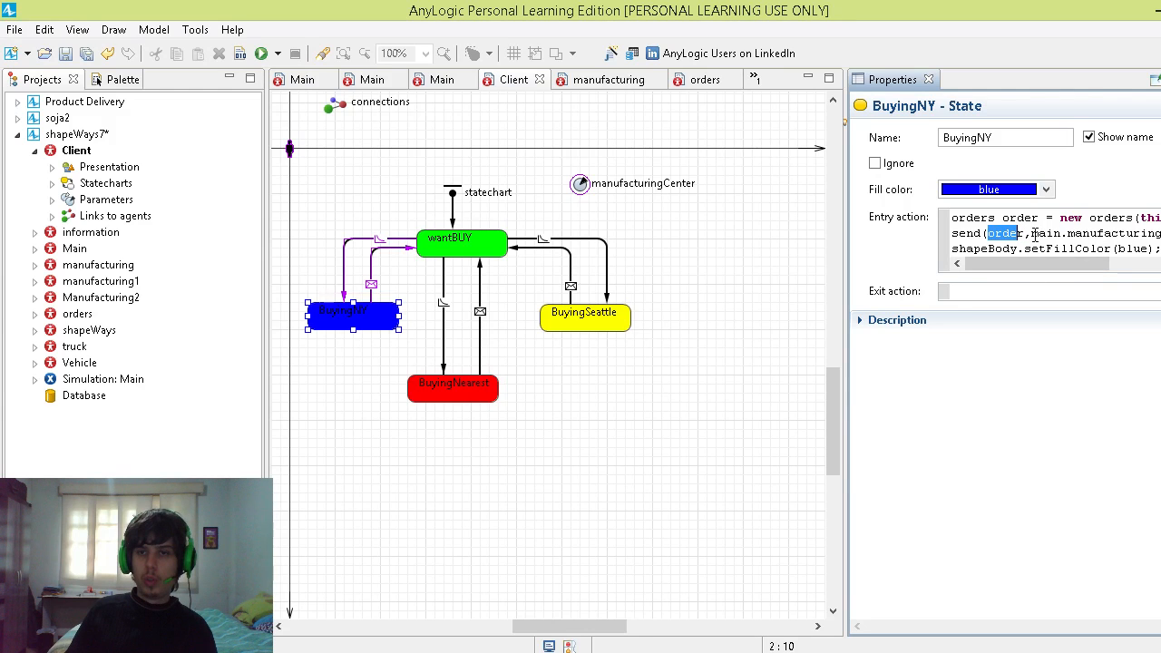
pyautogui.moveTo(1031, 234); pyautogui.dragTo(1159, 234)
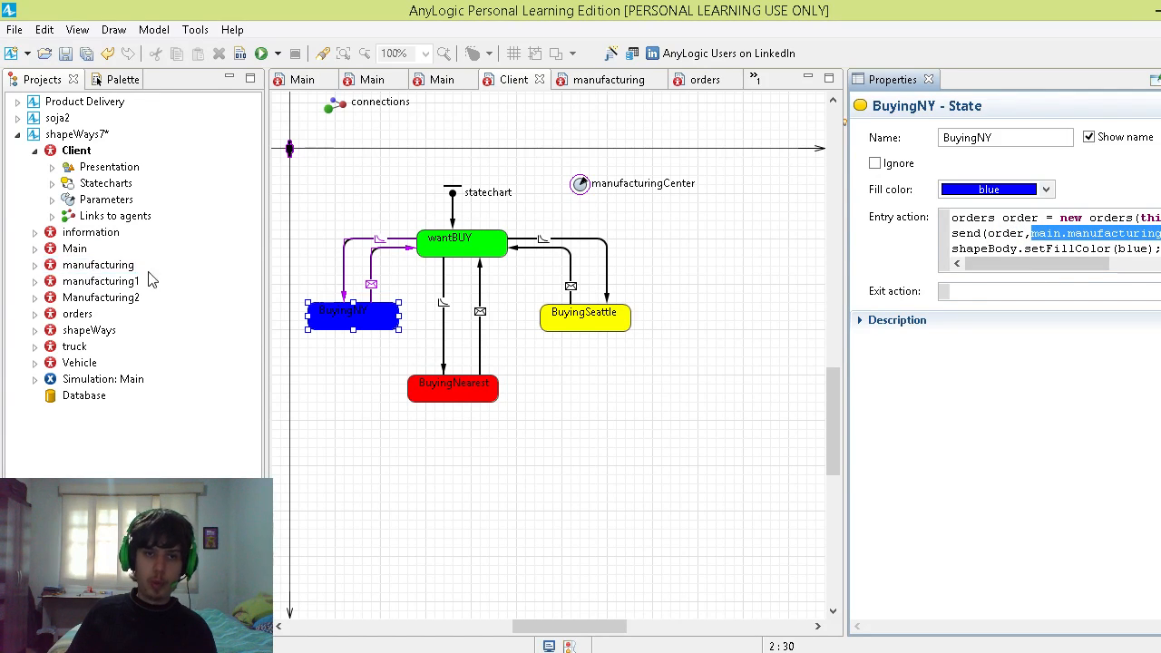
pyautogui.doubleClick(107, 265)
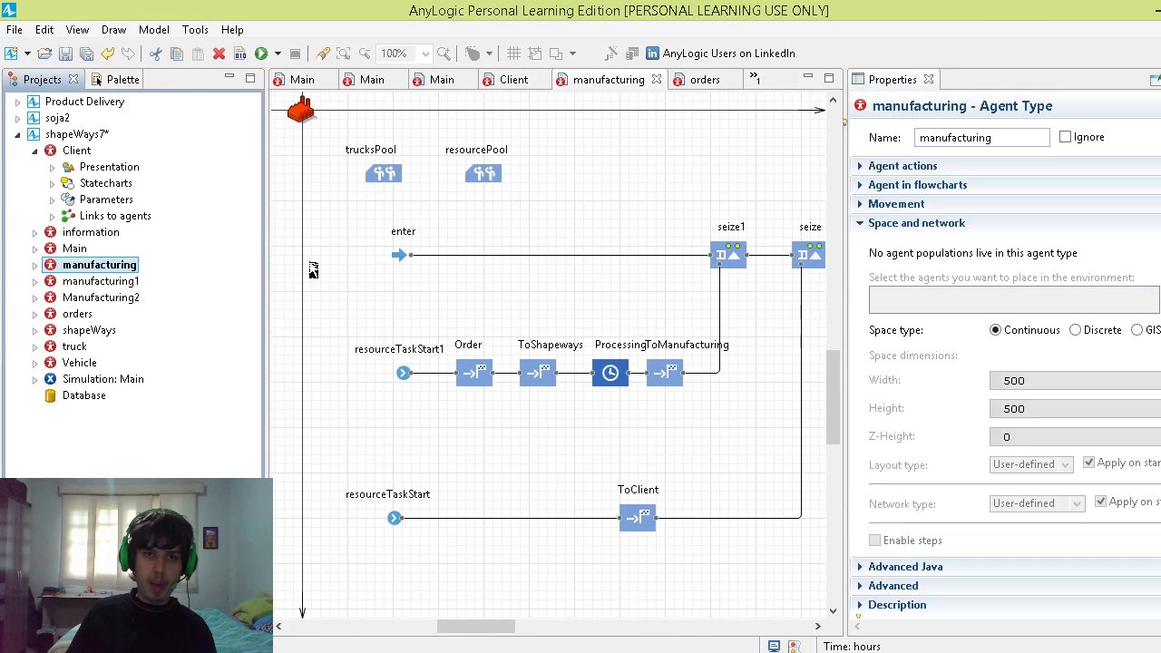
pyautogui.scroll(2, 634, 522)
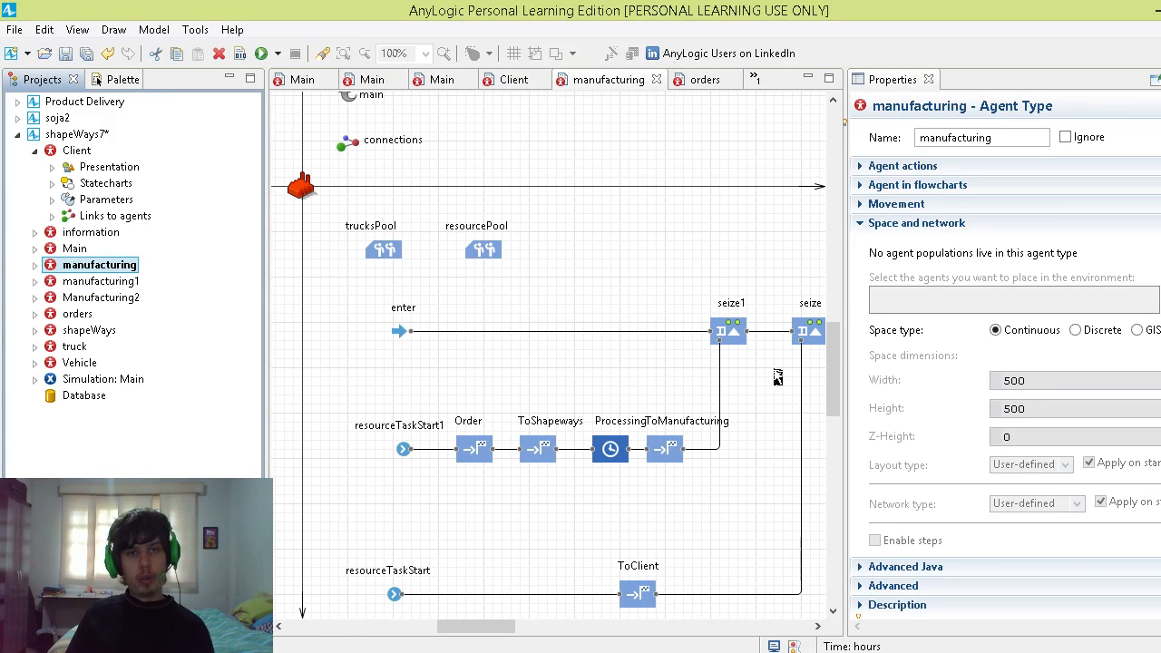
pyautogui.click(358, 146)
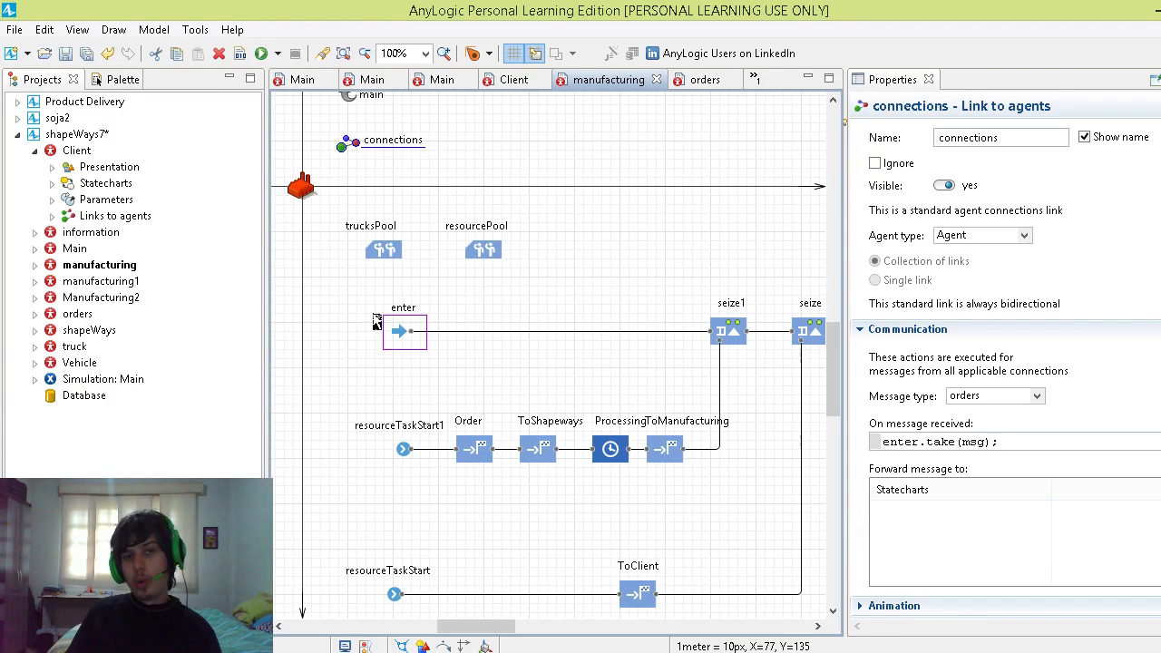
# Step: Show the Statechart palette and inspect the properties of the enter and seize1 blocks in the manufacturing flowchart
pyautogui.click(118, 81)
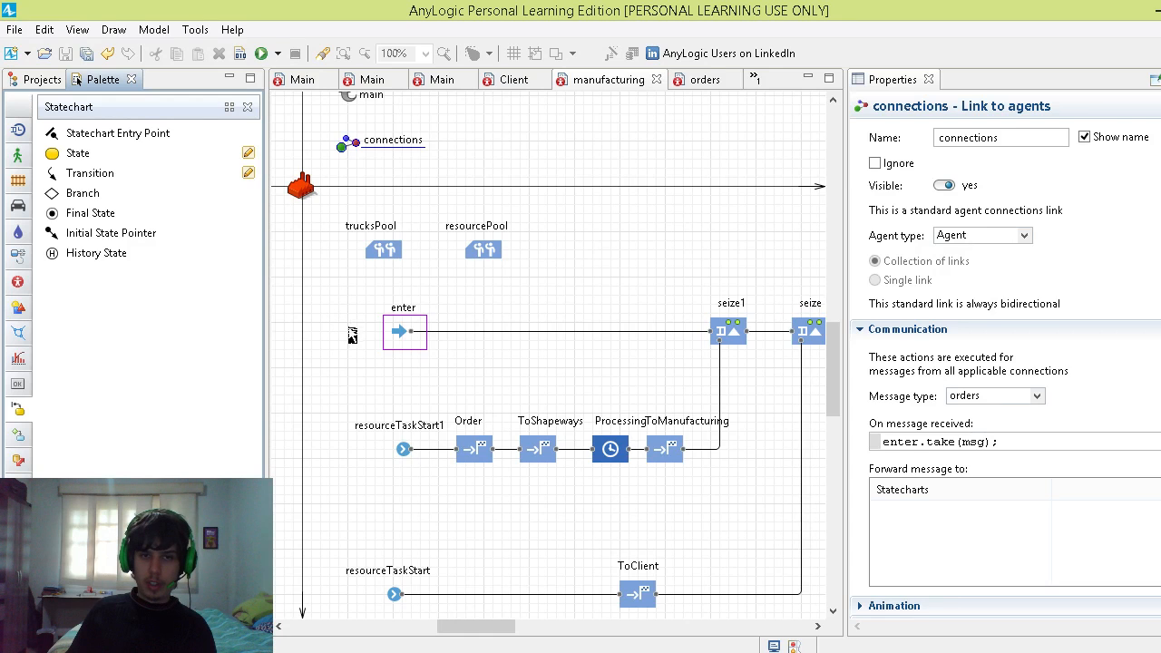
pyautogui.click(506, 337)
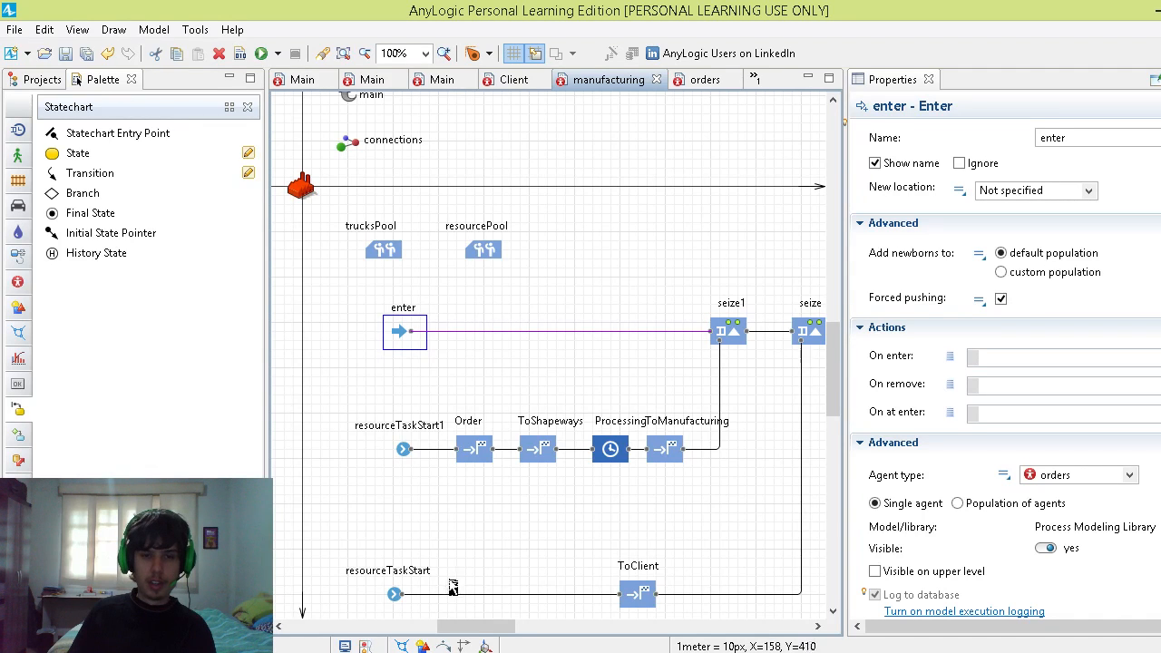
pyautogui.moveTo(454, 626); pyautogui.dragTo(464, 625)
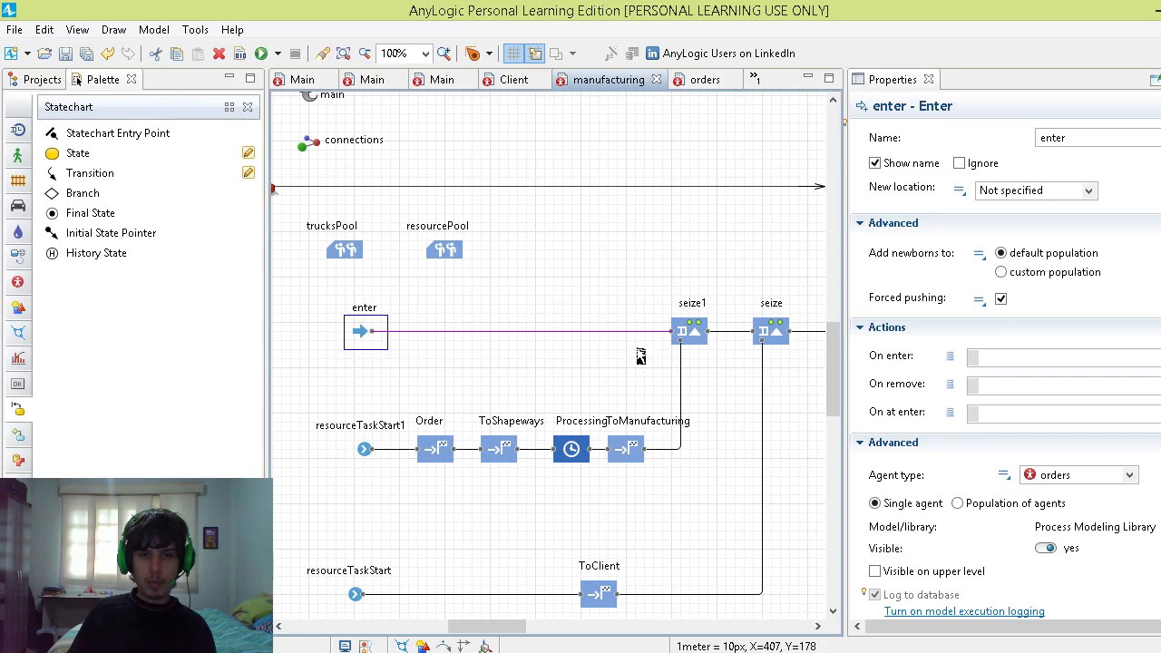
pyautogui.click(692, 342)
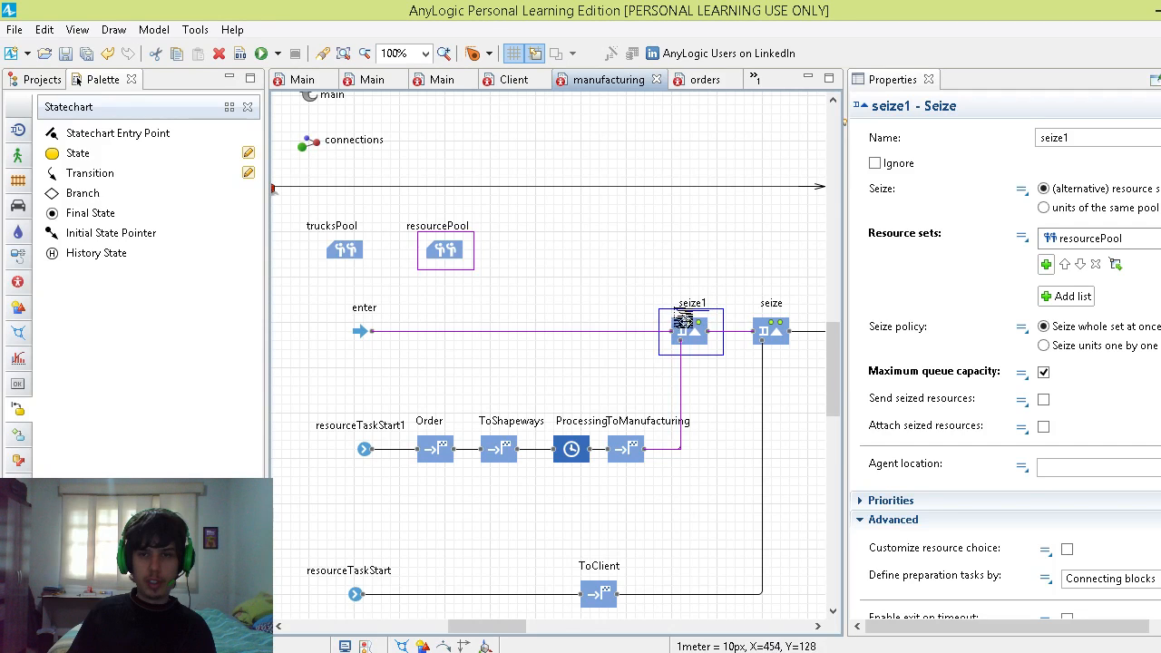
# Step: Rename the resourcePool block in the manufacturing agent type as informationPool
pyautogui.click(444, 253)
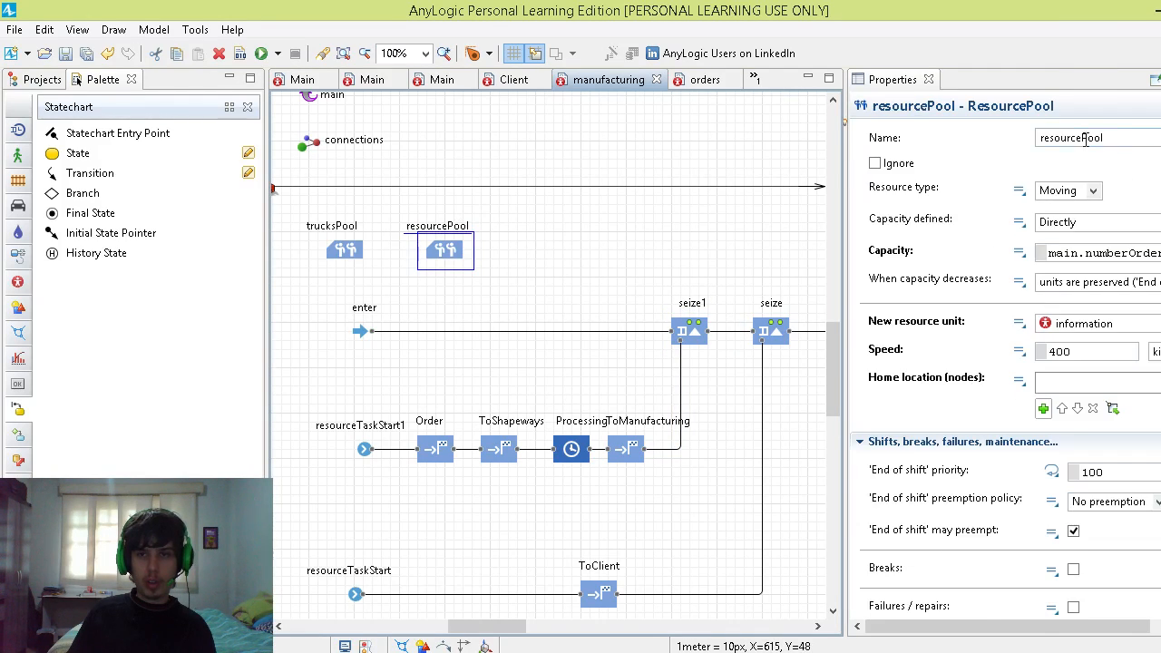
pyautogui.moveTo(1079, 138); pyautogui.dragTo(1032, 150)
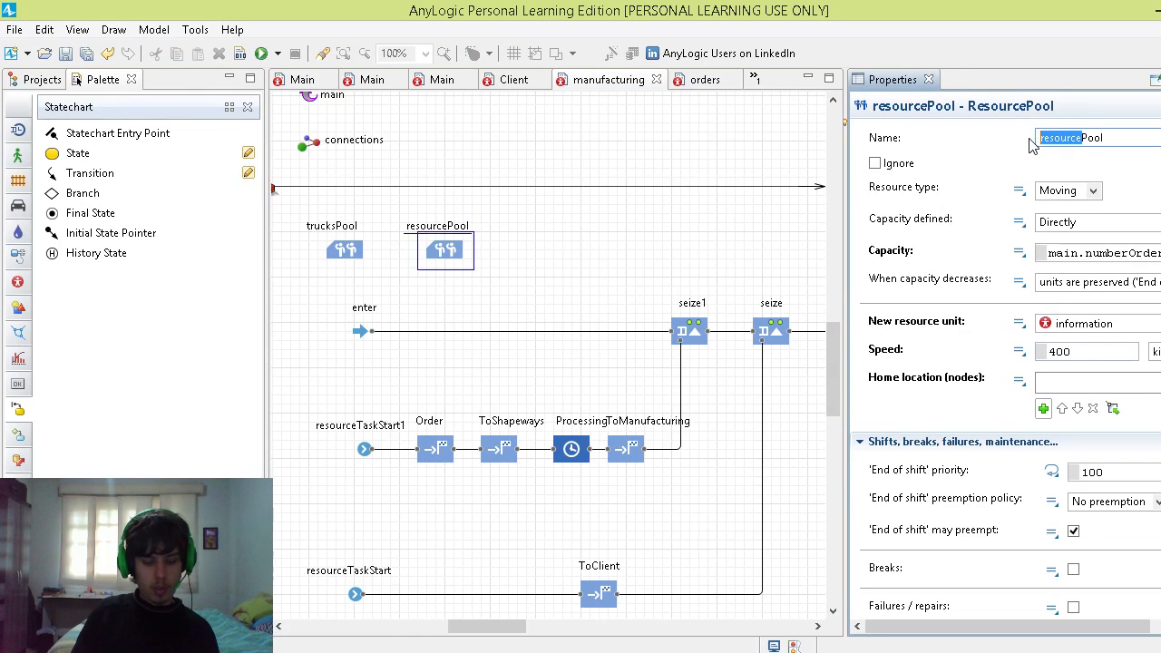
pyautogui.write('informati')
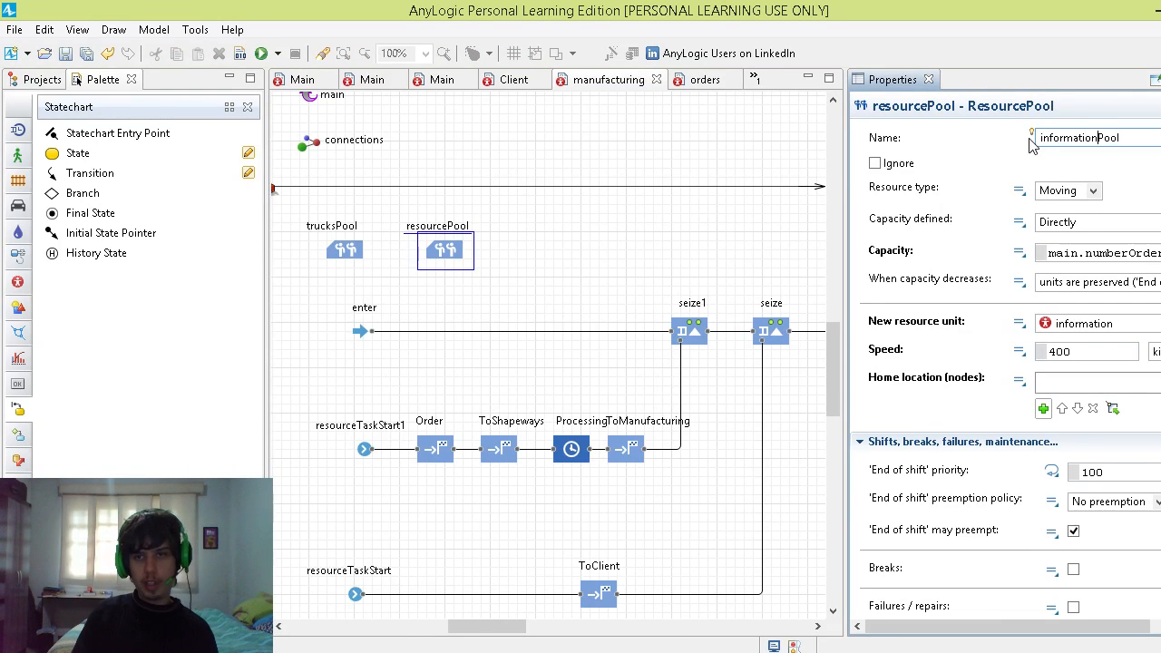
pyautogui.write('on')
pyautogui.click(606, 278)
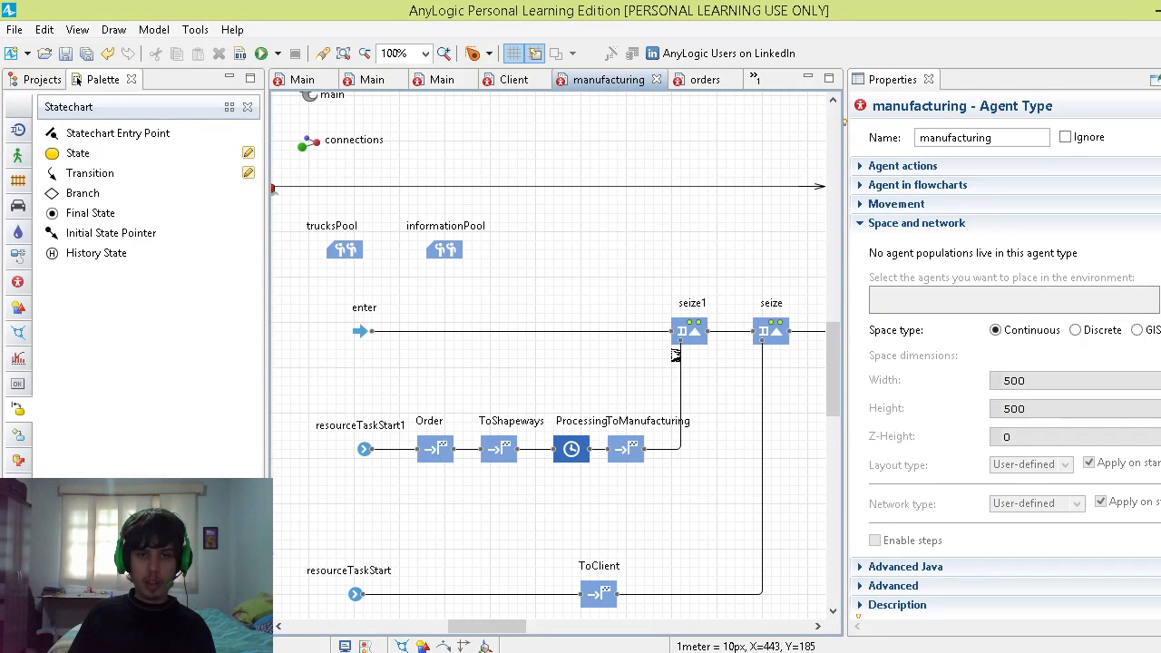
# Step: Inspect the resourceTaskStart1 and Order blocks, and check the client parameter in the information agent type
pyautogui.click(365, 447)
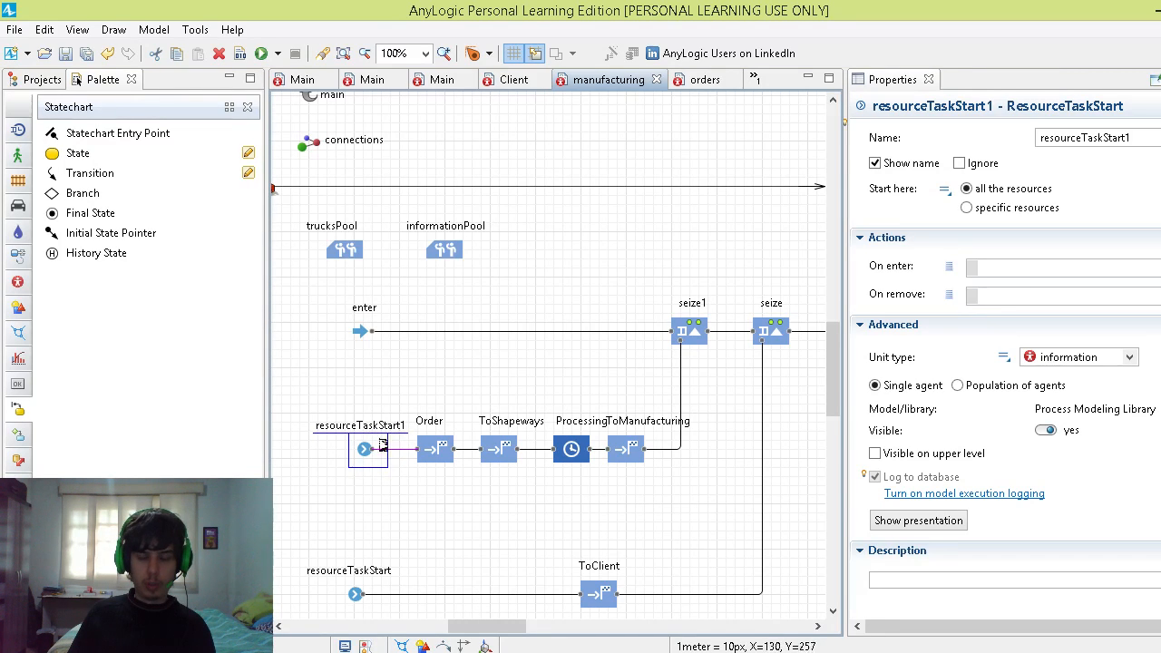
pyautogui.click(435, 447)
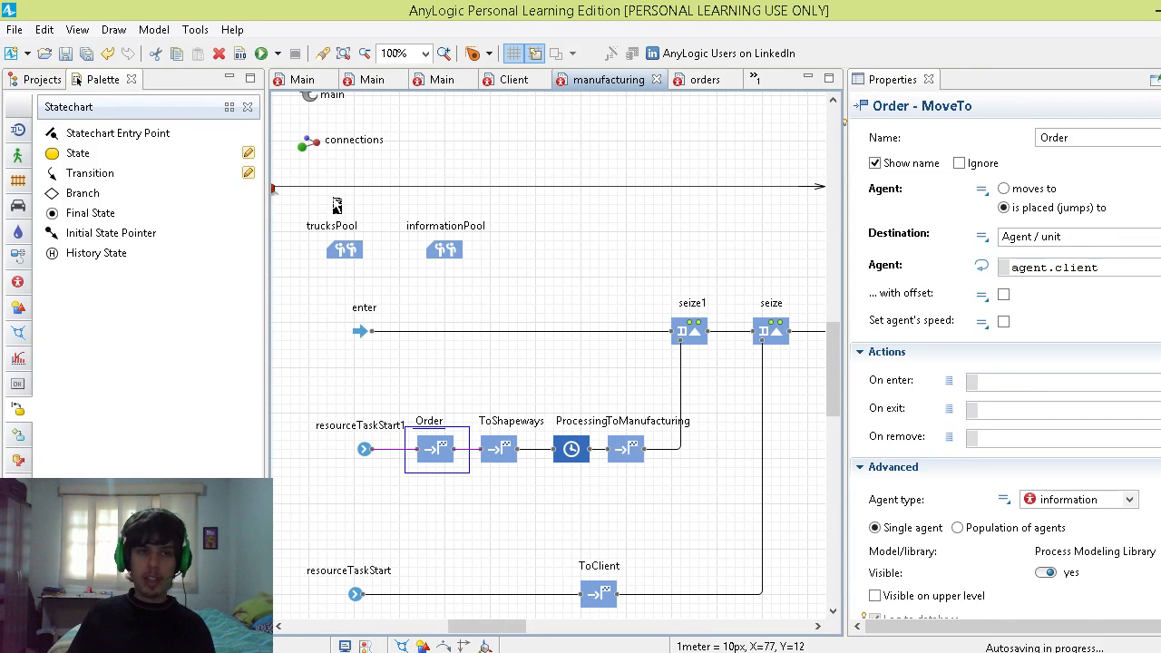
pyautogui.click(41, 83)
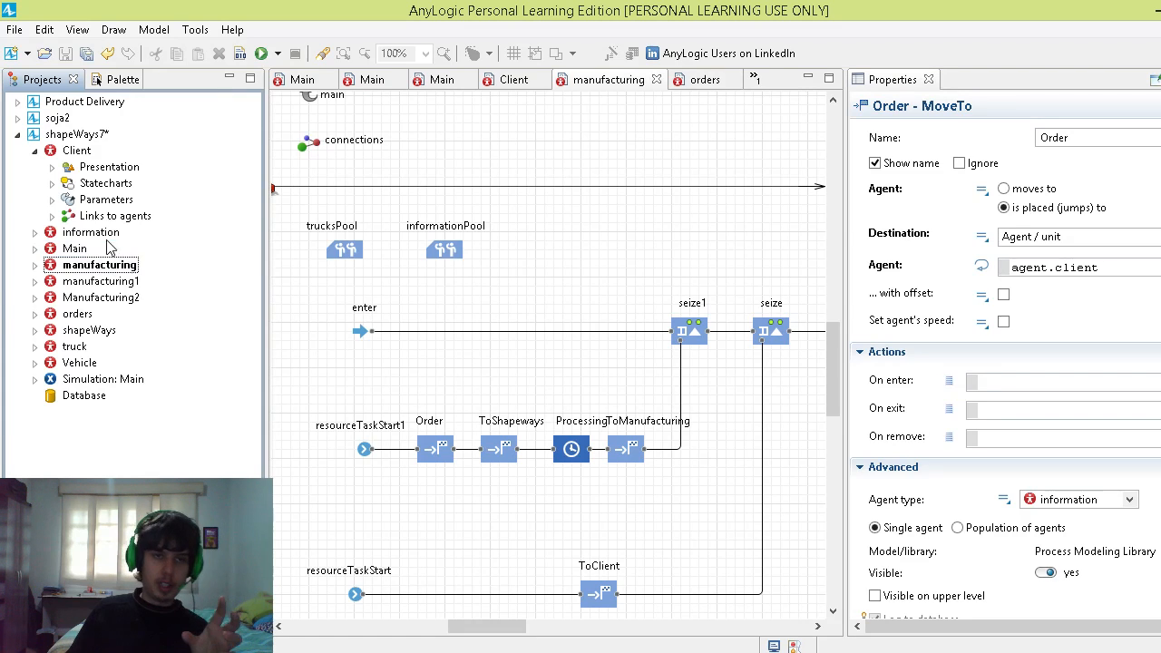
pyautogui.click(102, 238)
pyautogui.doubleClick(100, 234)
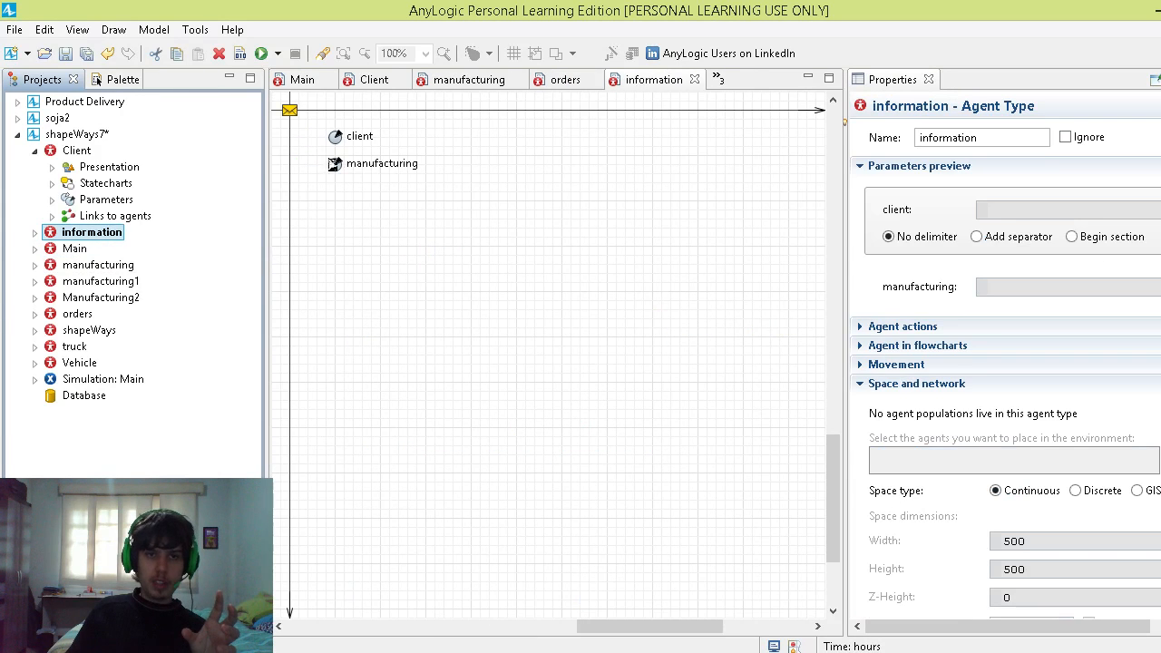
pyautogui.click(346, 137)
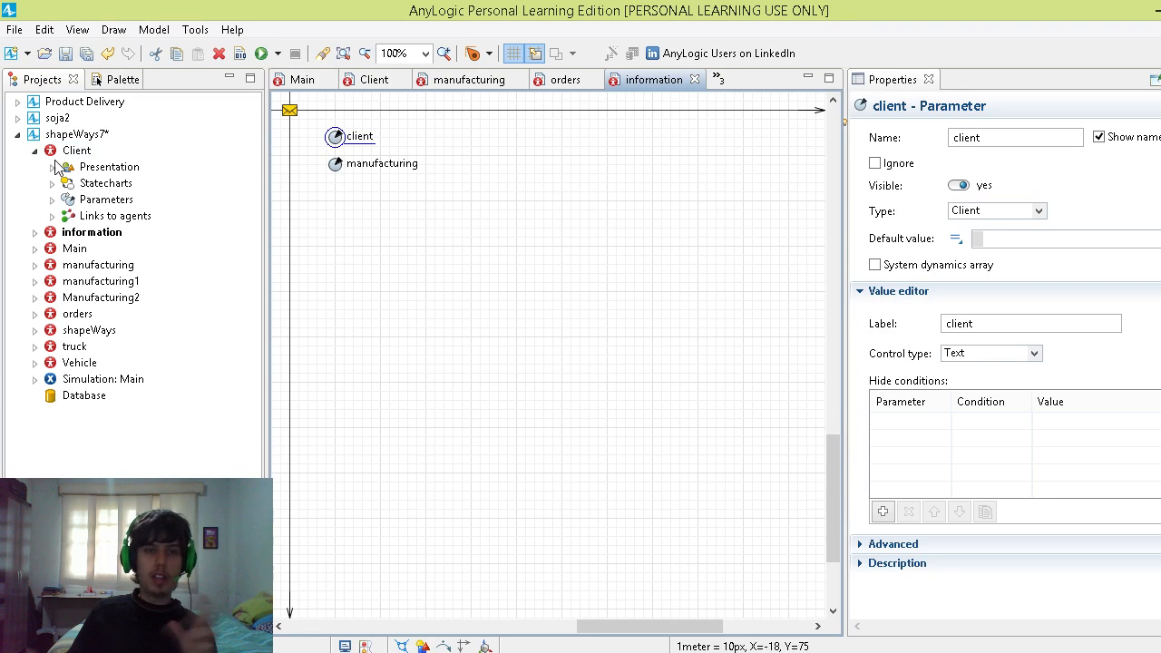
# Step: Return to the manufacturing agent type and show the full On seize unit code of the seize1 block
pyautogui.doubleClick(88, 264)
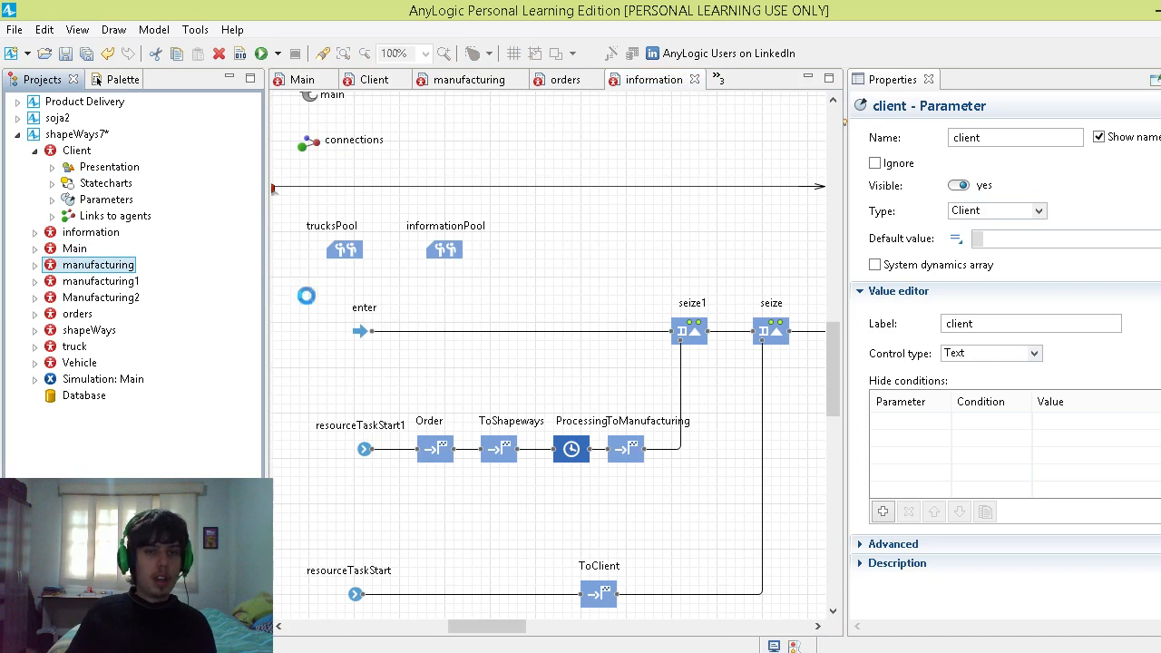
pyautogui.click(689, 333)
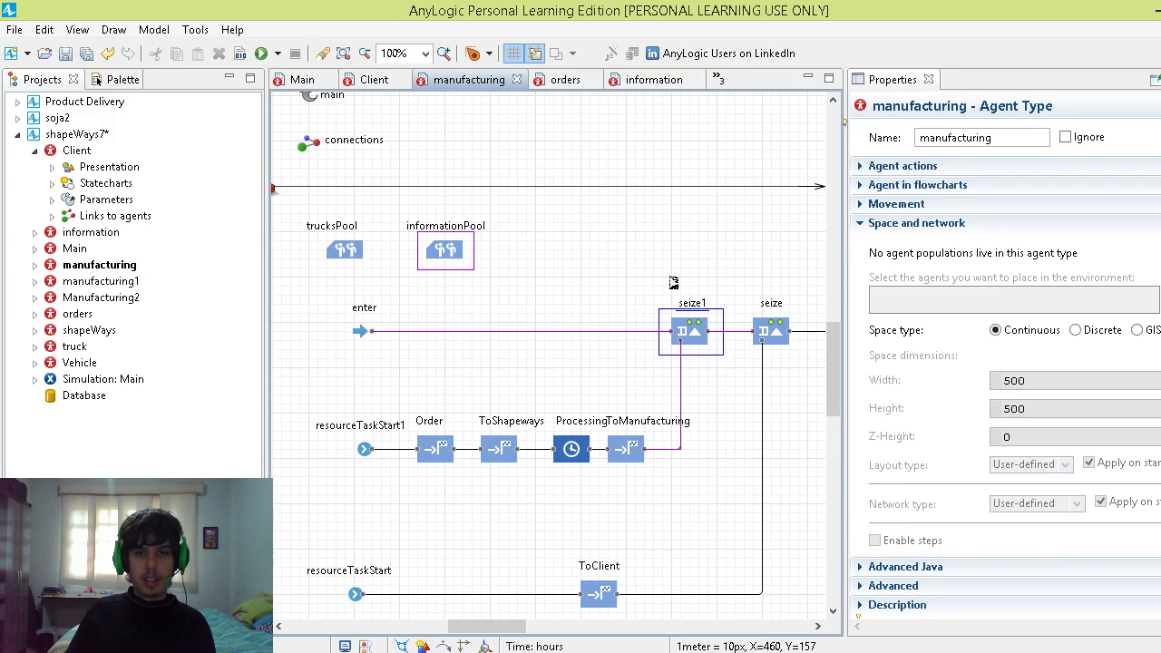
pyautogui.scroll(-4, 1052, 515)
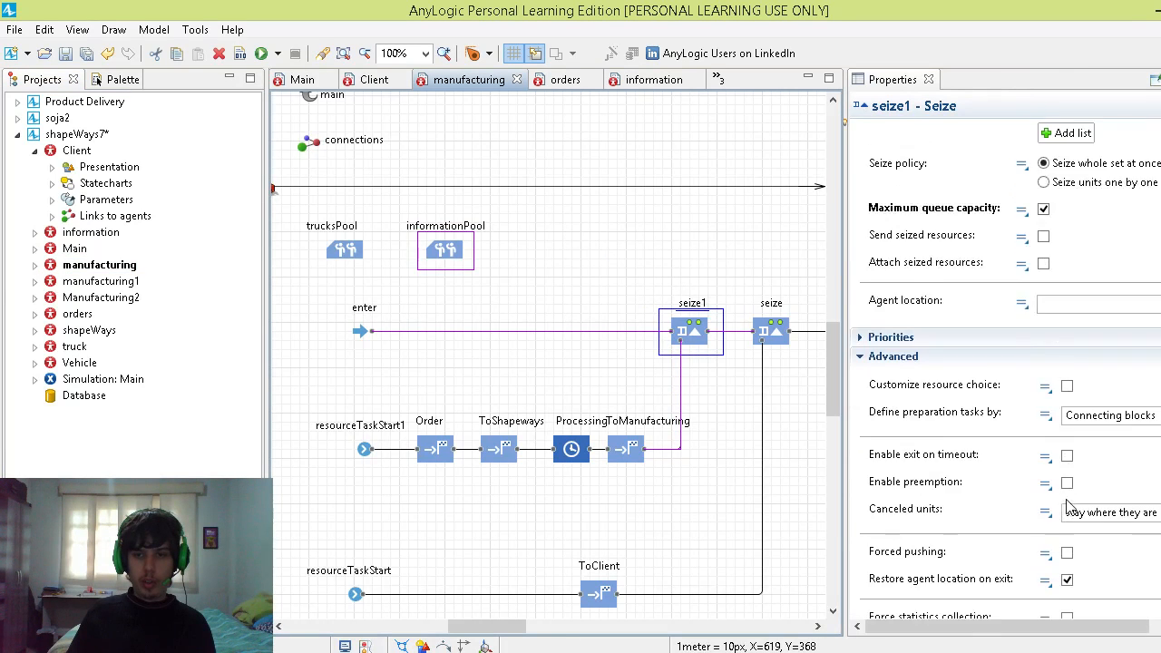
pyautogui.scroll(-3, 1068, 509)
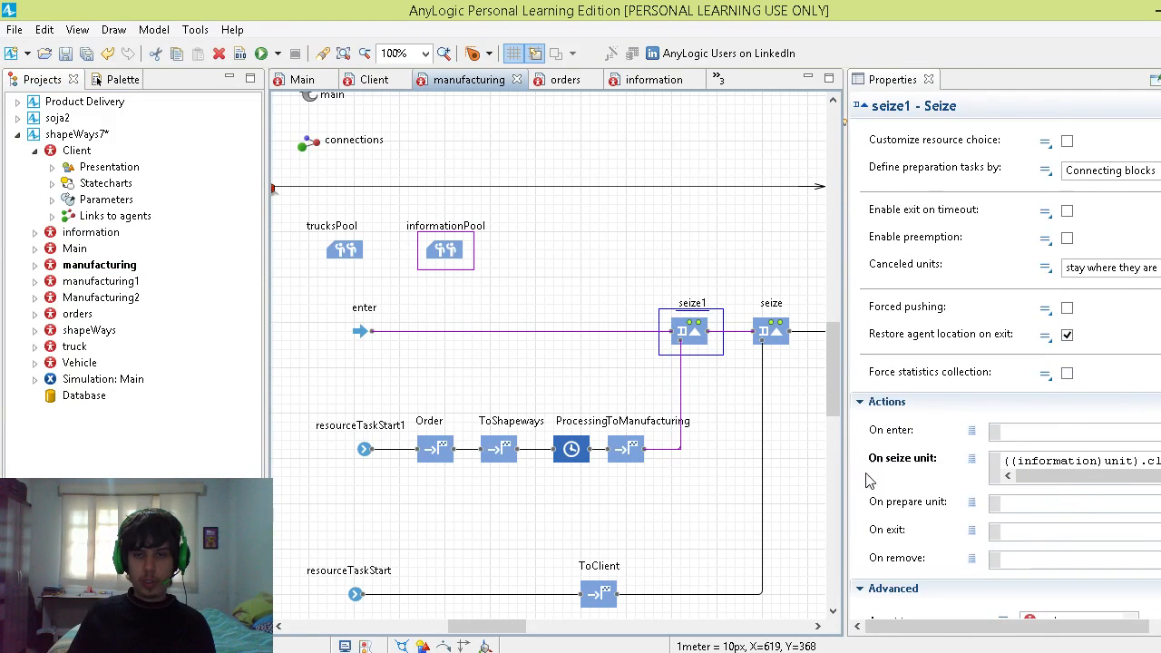
pyautogui.moveTo(845, 477); pyautogui.dragTo(640, 473)
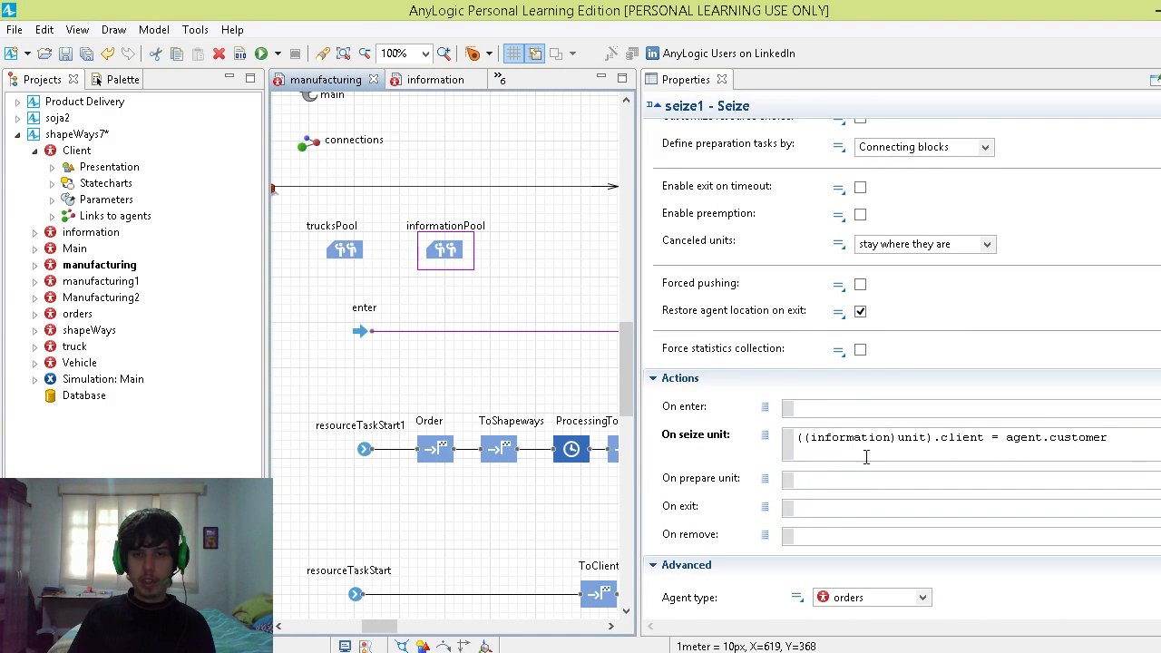
# Step: Highlight ((information)unit).client and agent.customer in seize1's On seize unit code, and narrow the properties area again
pyautogui.moveTo(798, 438); pyautogui.dragTo(929, 442)
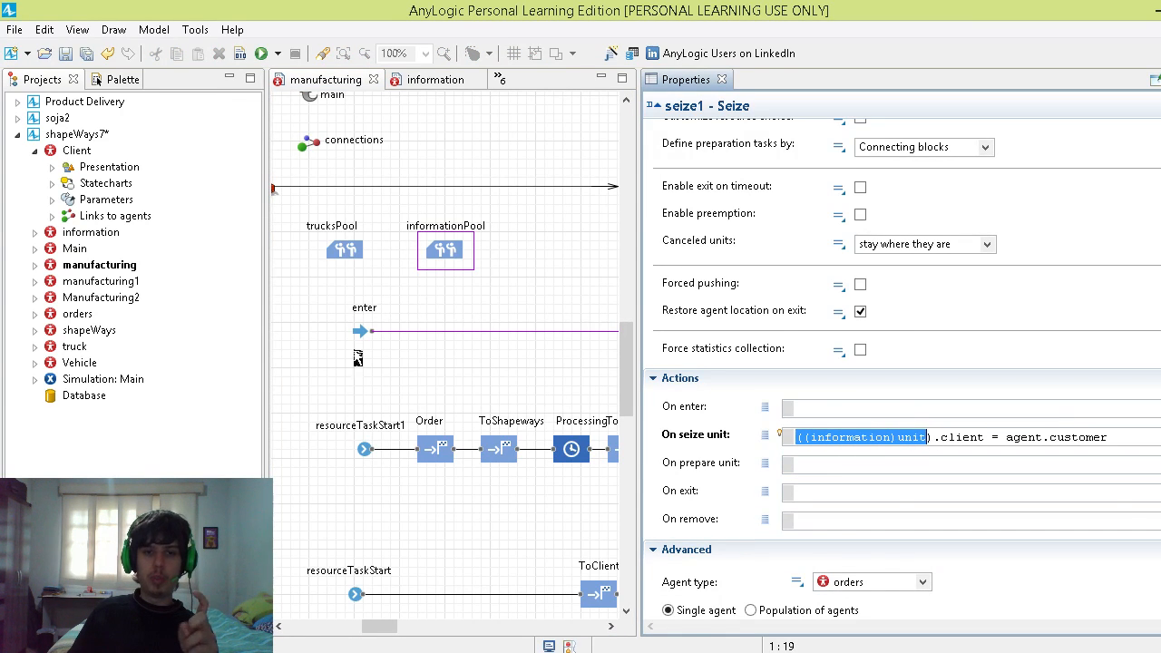
pyautogui.click(933, 438)
pyautogui.moveTo(987, 438); pyautogui.dragTo(810, 440)
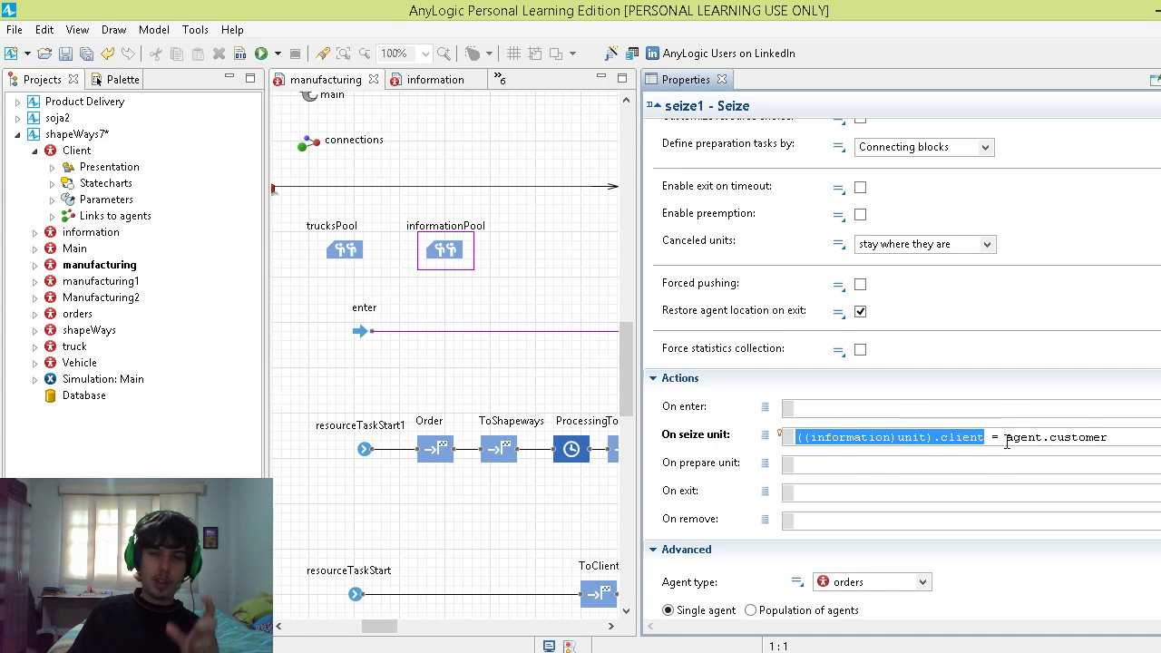
pyautogui.moveTo(1005, 438); pyautogui.dragTo(1099, 439)
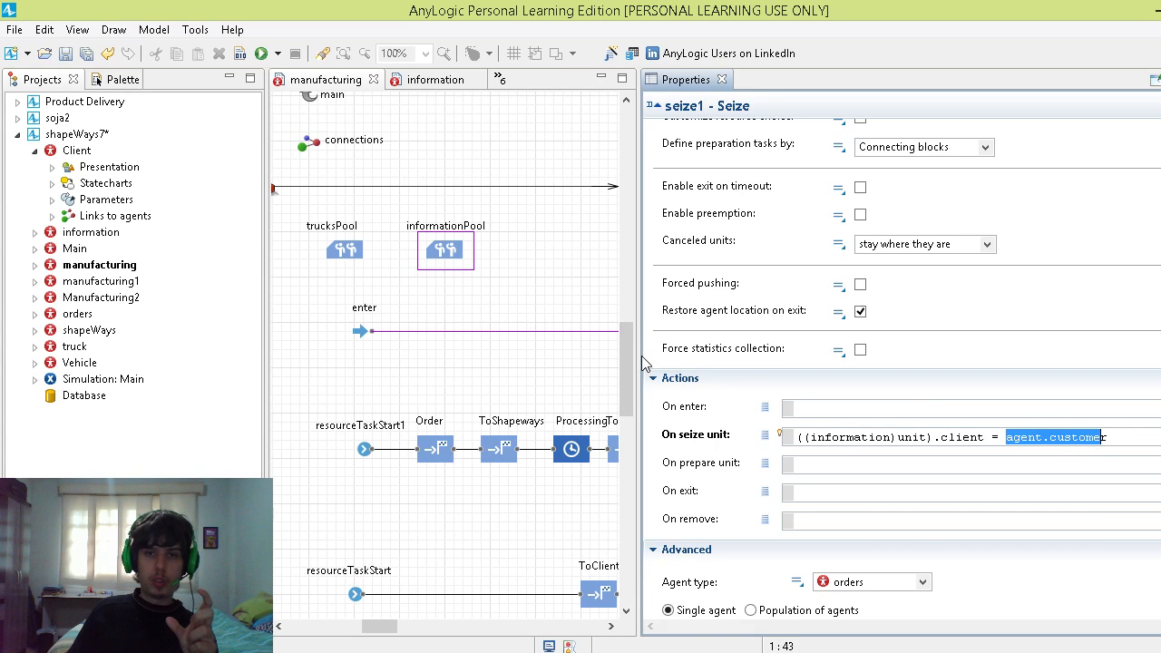
pyautogui.moveTo(642, 356); pyautogui.dragTo(878, 372)
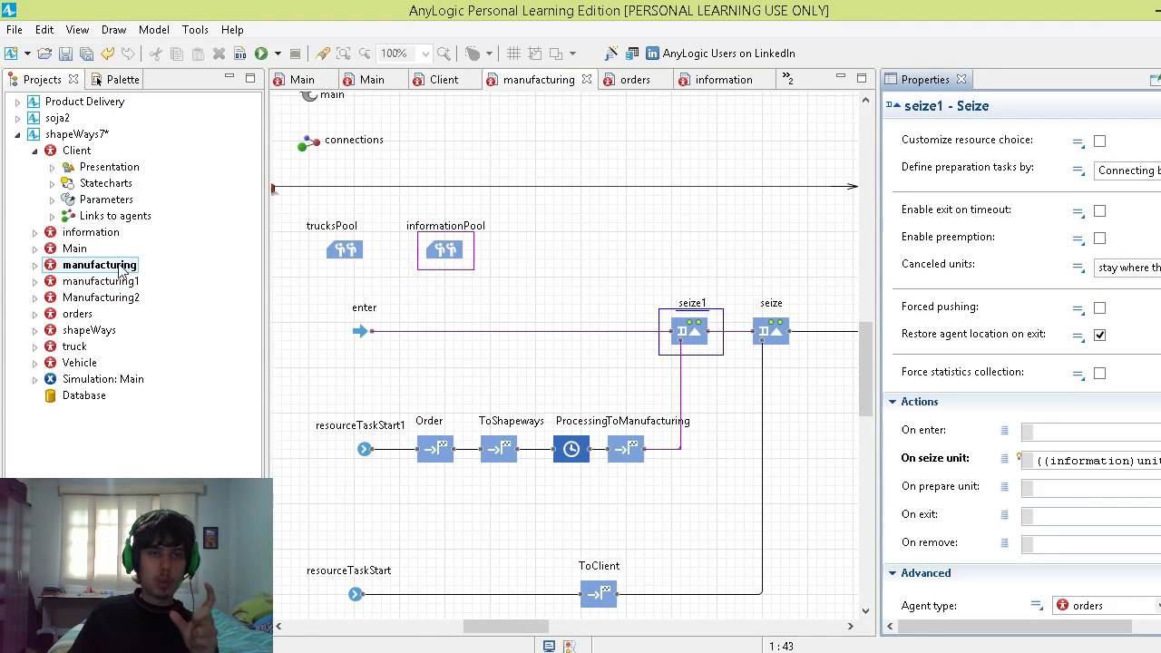
# Step: Inspect the customer parameter in the orders agent type, then view PowerPoint's map slide and return to AnyLogic
pyautogui.doubleClick(80, 314)
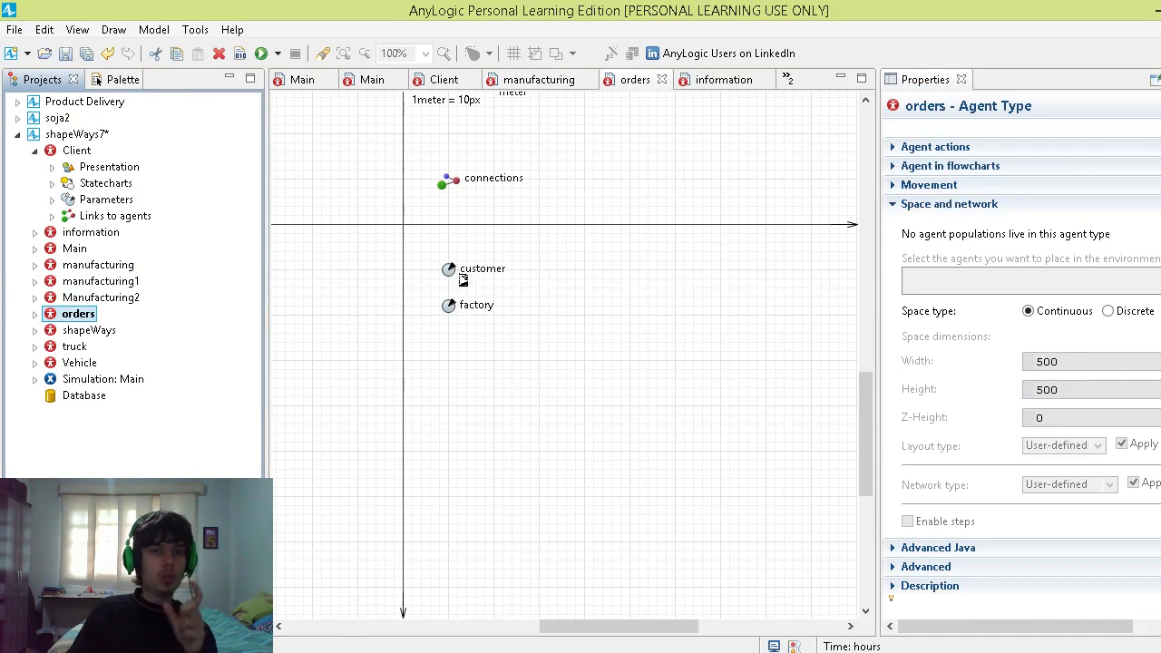
pyautogui.click(457, 271)
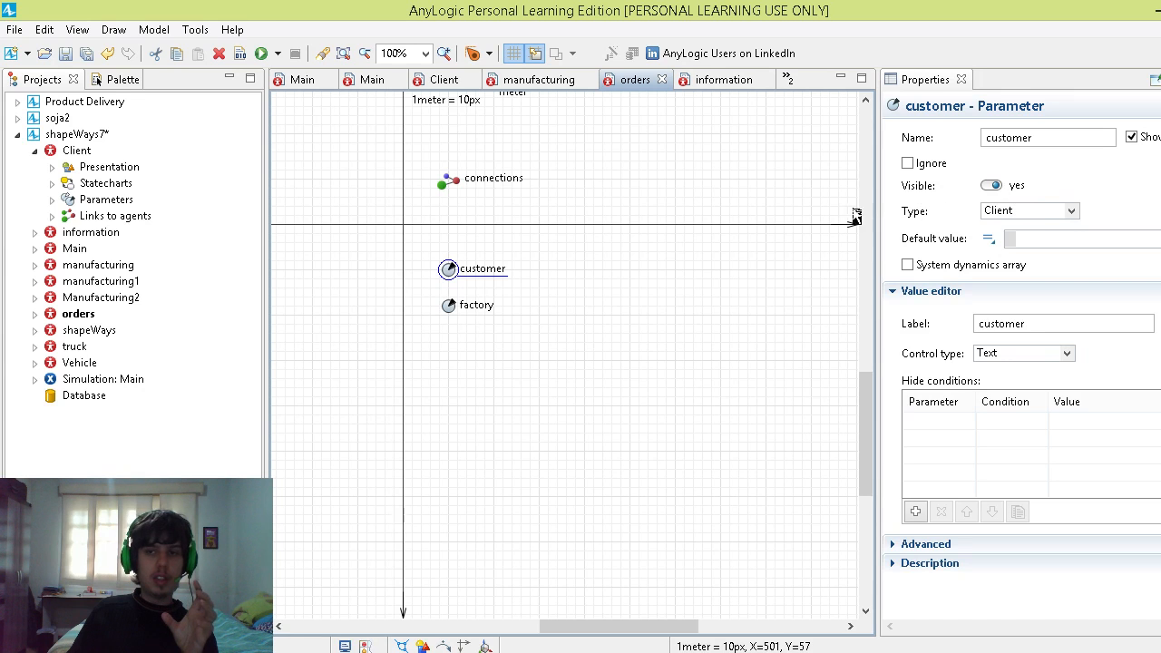
pyautogui.hotkey('alt', 'Tab')
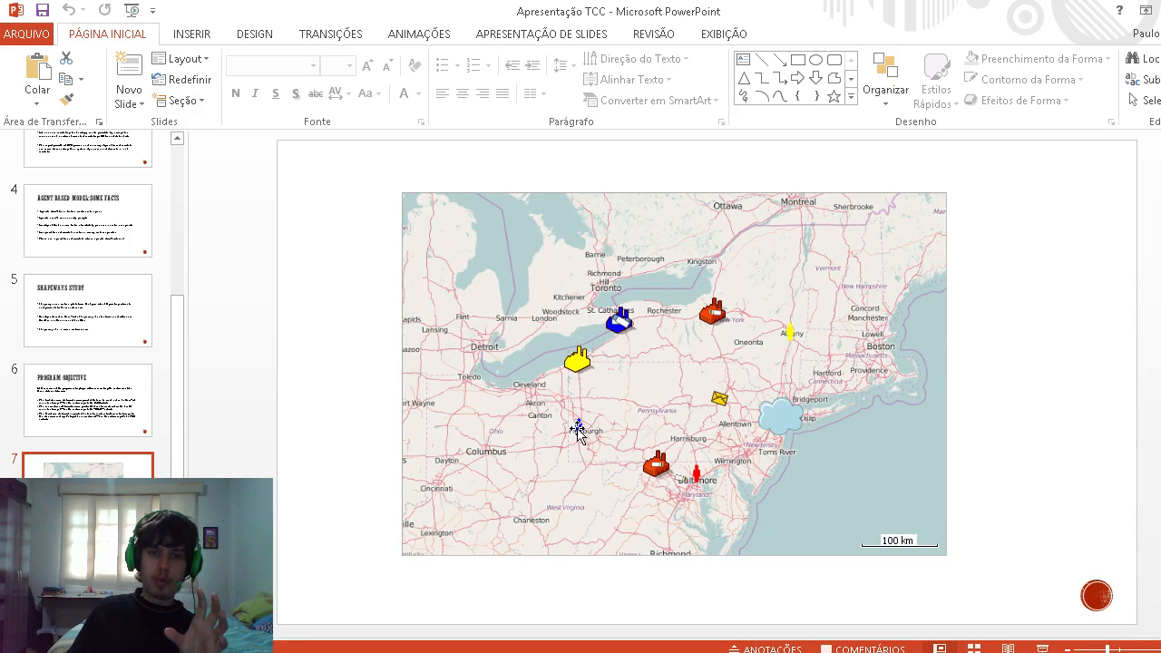
pyautogui.hotkey('alt', 'Tab')
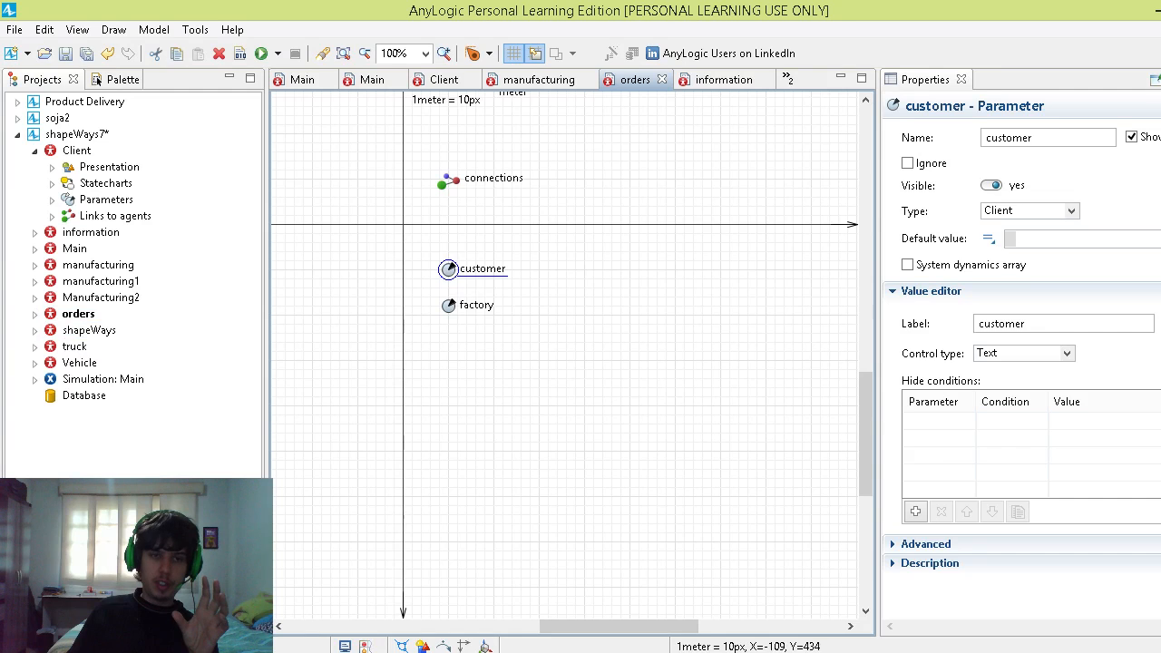
# Step: Open the information agent type to view its client and manufacturing parameters, and switch to PowerPoint's map slide and back to AnyLogic
pyautogui.doubleClick(101, 232)
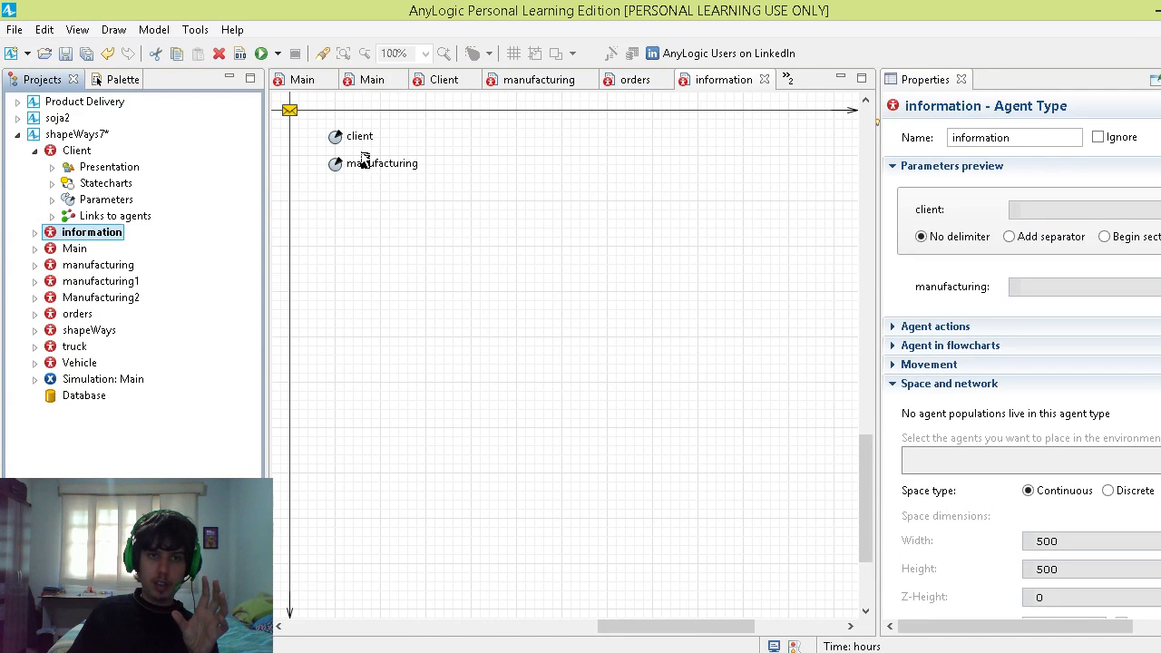
pyautogui.scroll(1, 410, 329)
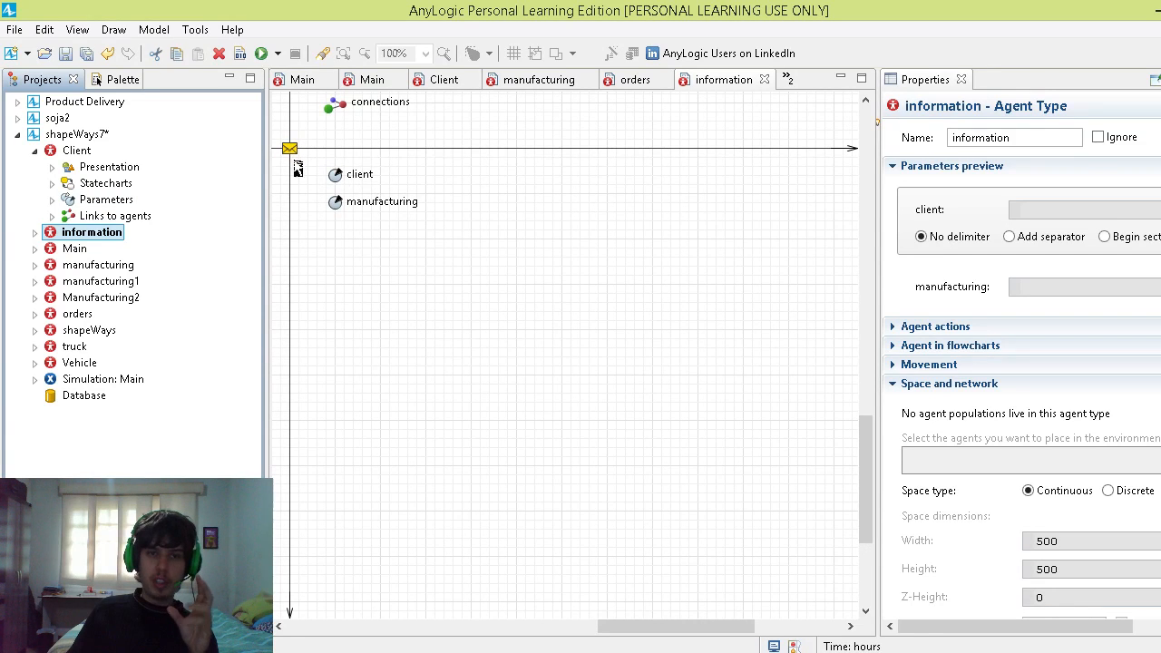
pyautogui.hotkey('alt', 'Tab')
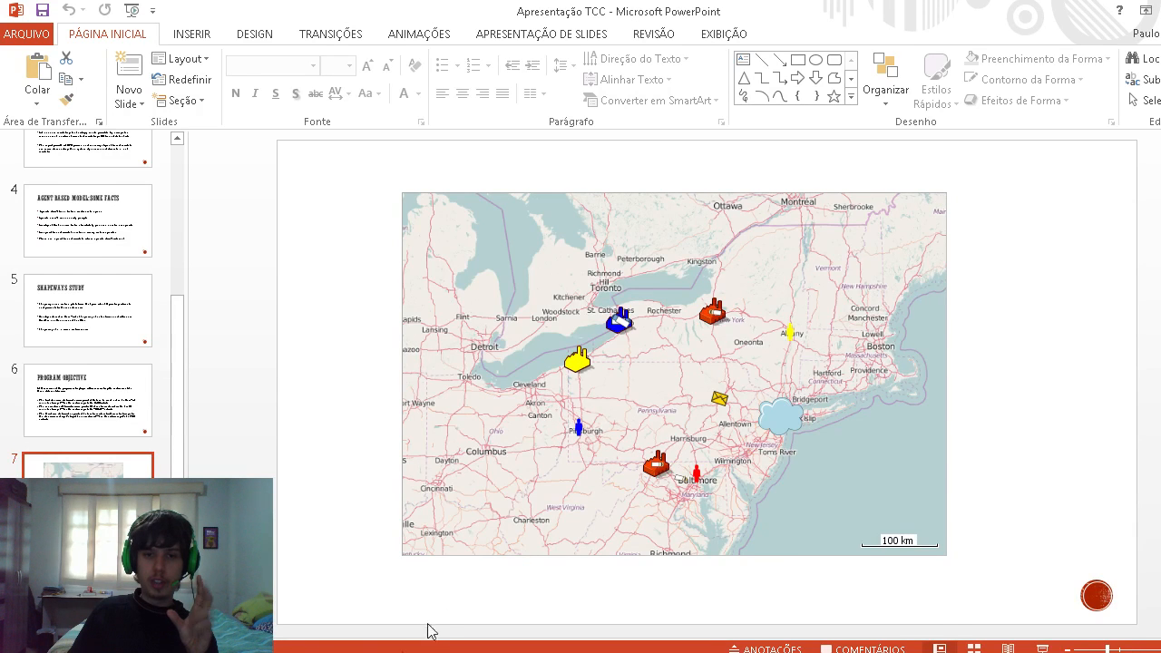
pyautogui.hotkey('alt', 'Tab')
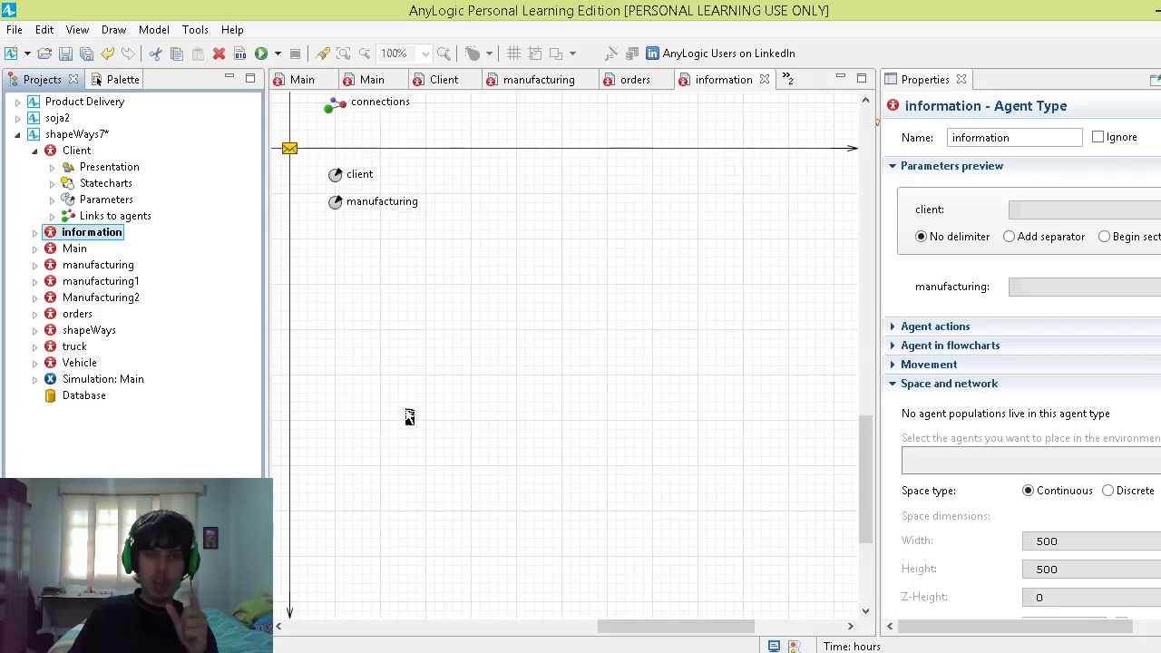
# Step: Highlight agent.client in the Order block of the manufacturing agent type, then view PowerPoint's map slide and return to AnyLogic
pyautogui.click(100, 265)
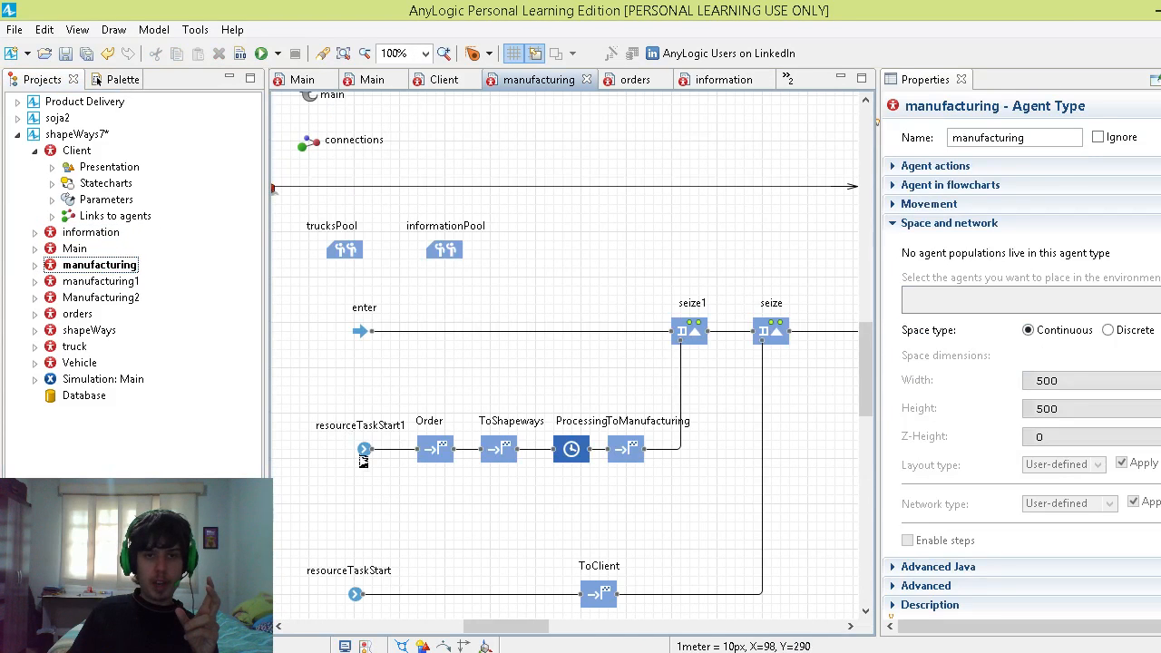
pyautogui.click(430, 455)
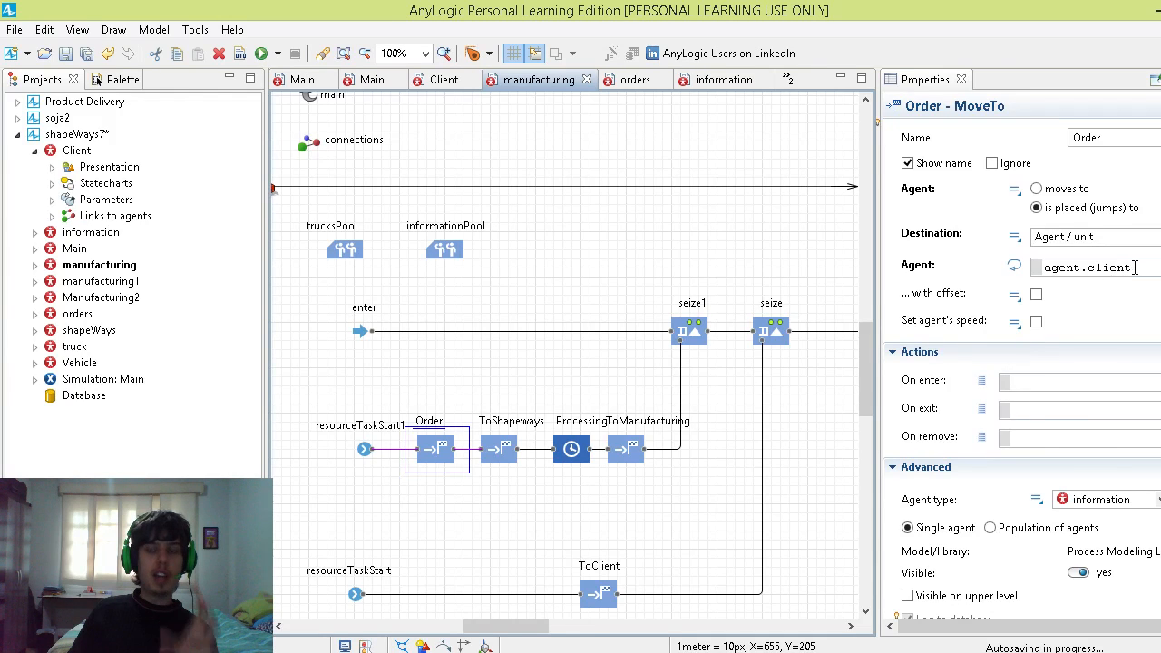
pyautogui.moveTo(1128, 267); pyautogui.dragTo(1047, 268)
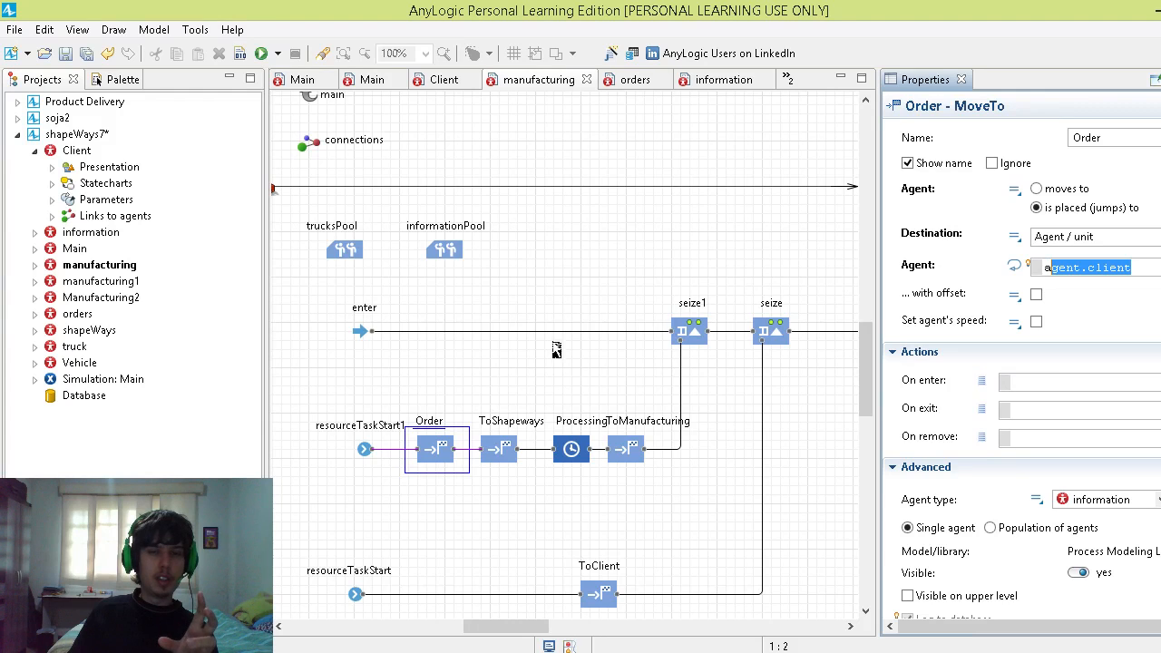
pyautogui.hotkey('alt', 'Tab')
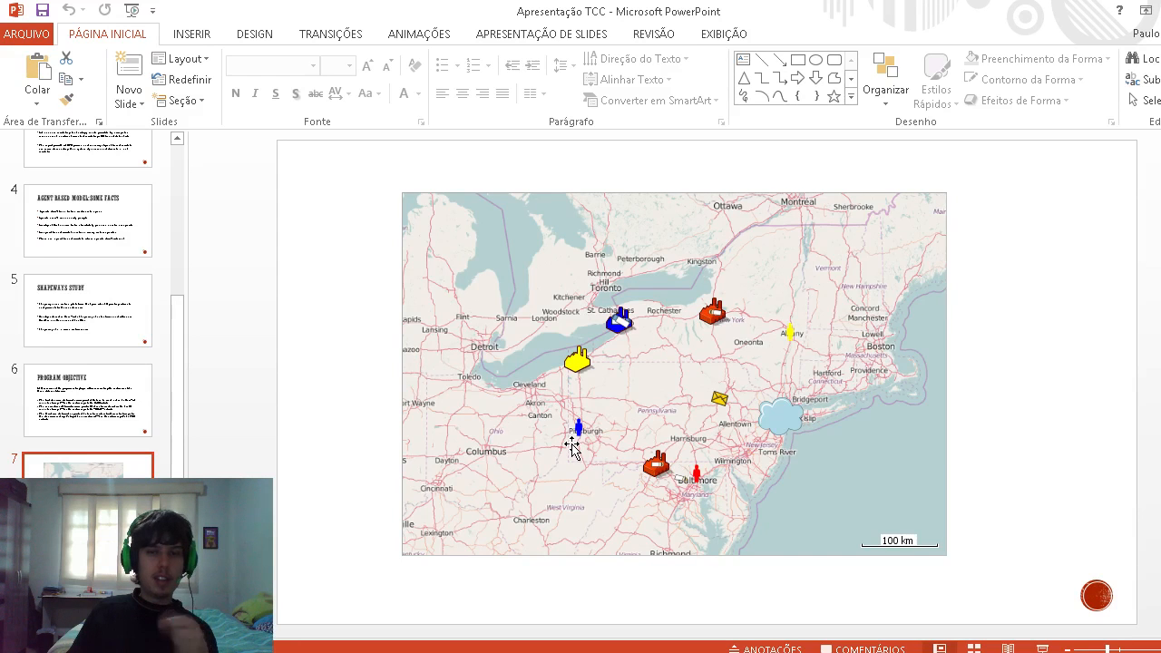
pyautogui.hotkey('alt', 'Tab')
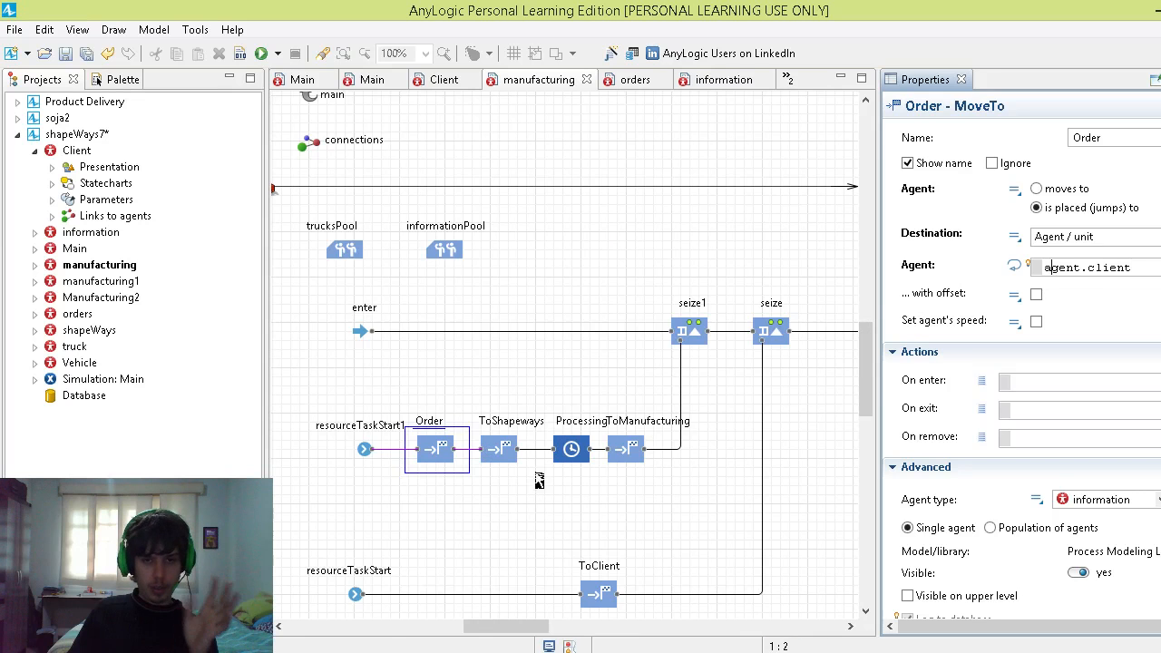
# Step: Inspect the ToShapeways block's movement settings, then open Main and select the GIS point at New York on the map
pyautogui.click(499, 461)
pyautogui.click(440, 451)
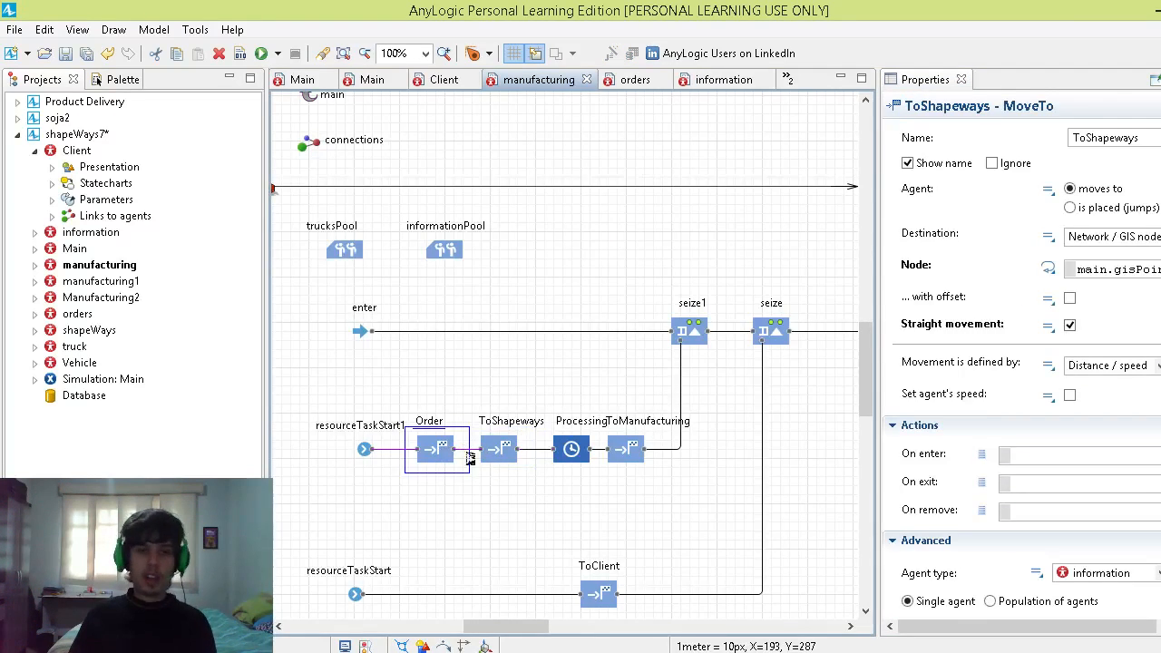
pyautogui.click(498, 453)
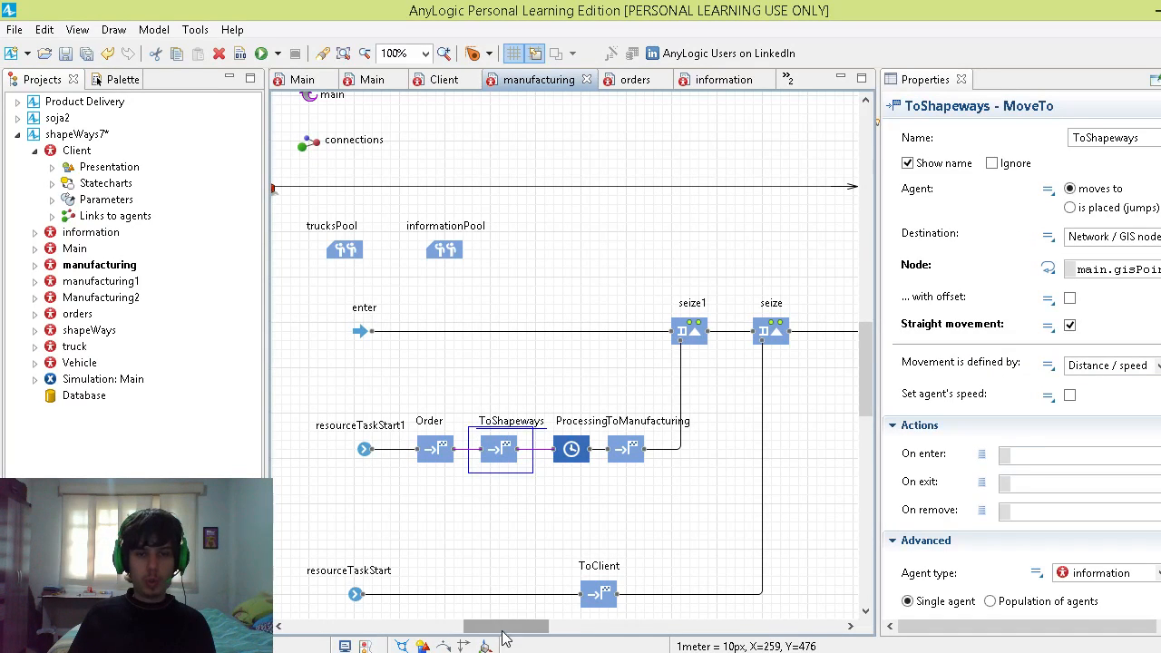
pyautogui.moveTo(503, 626); pyautogui.dragTo(526, 625)
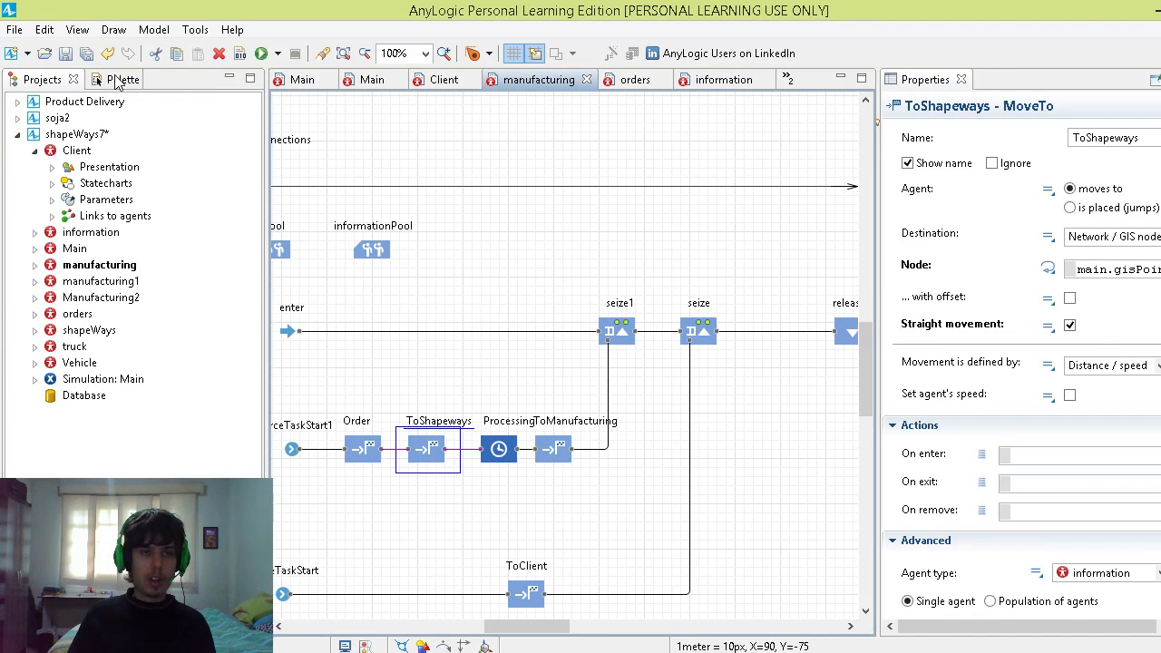
pyautogui.doubleClick(75, 249)
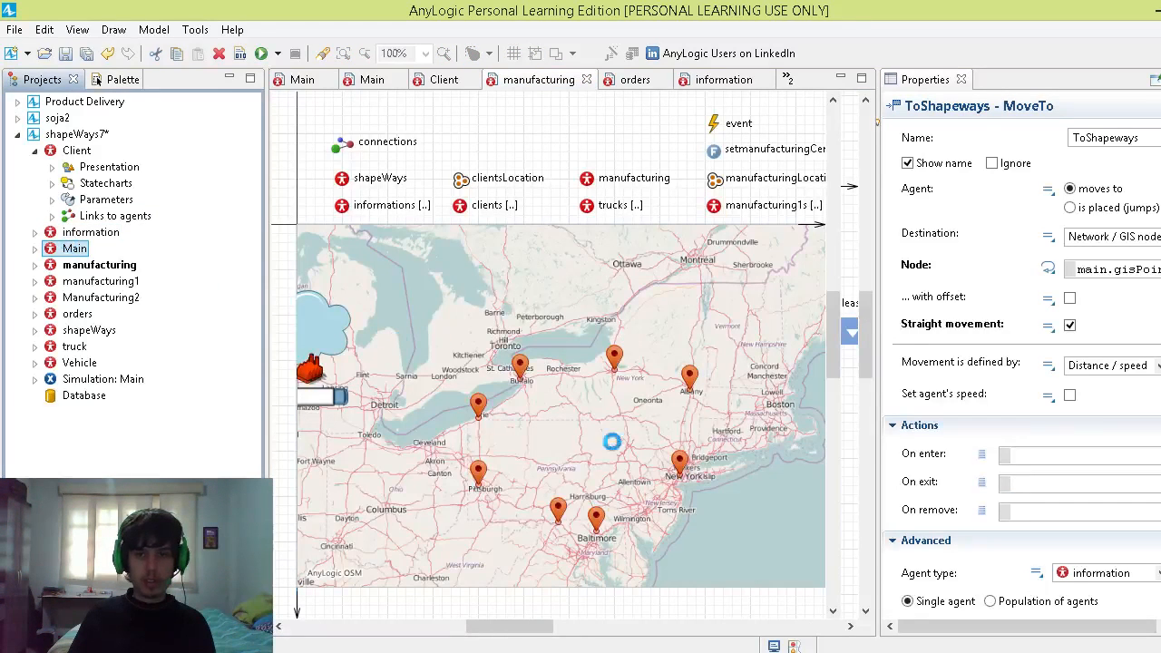
pyautogui.click(680, 460)
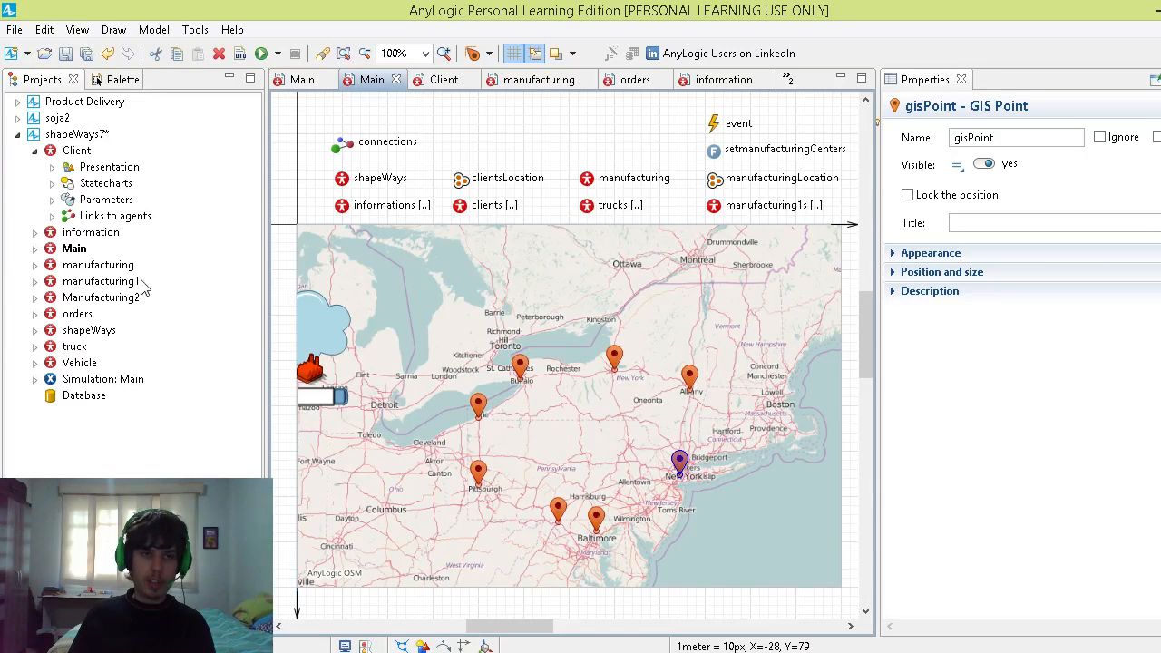
# Step: Return to the manufacturing agent type and set the ToShapeways block's destination to Agent / unit, targeting Main's shapeWays agent
pyautogui.click(98, 265)
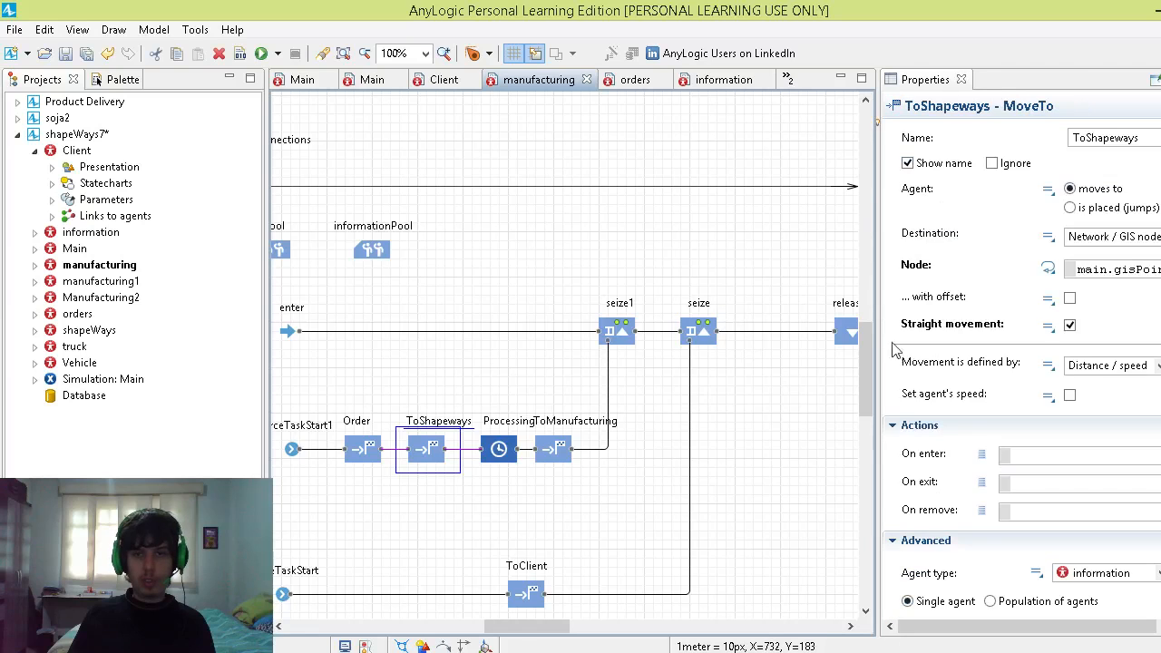
pyautogui.click(1148, 236)
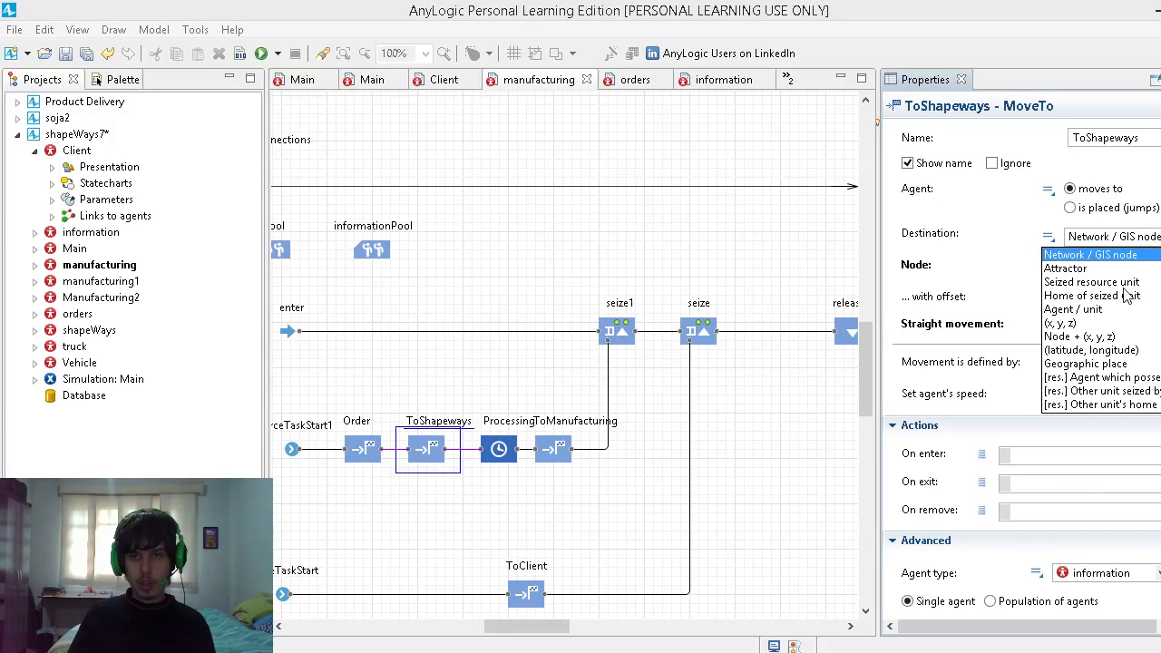
pyautogui.click(1106, 311)
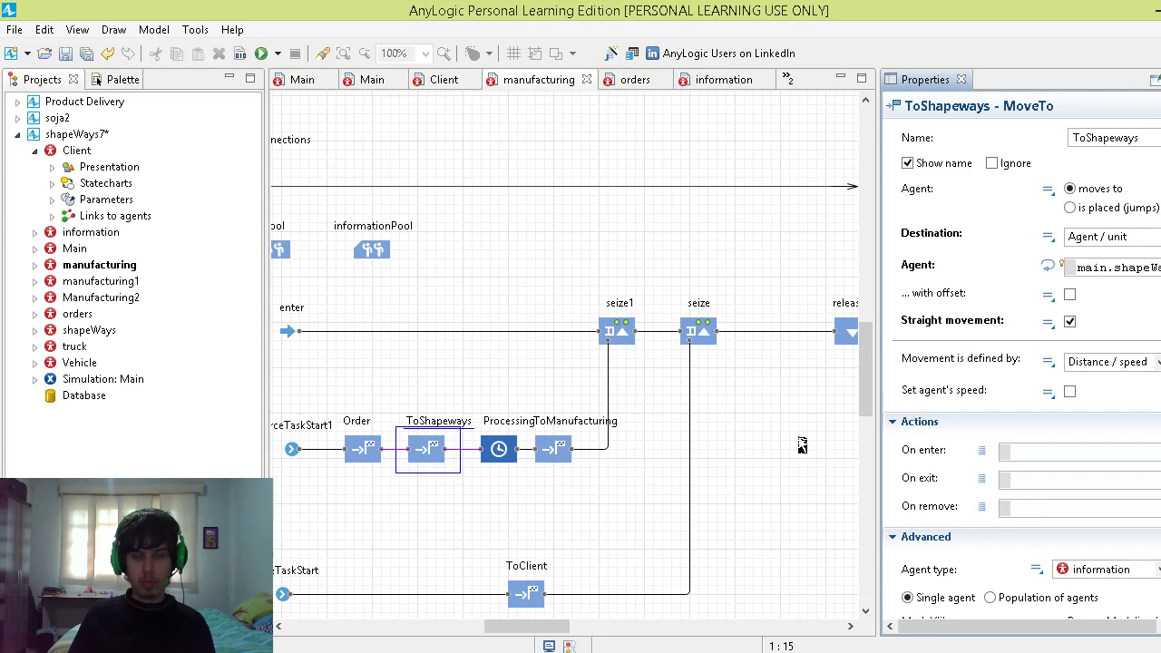
# Step: Inspect the Processing delay and the ToManufacturing block's destination, widening the properties area slightly
pyautogui.click(499, 451)
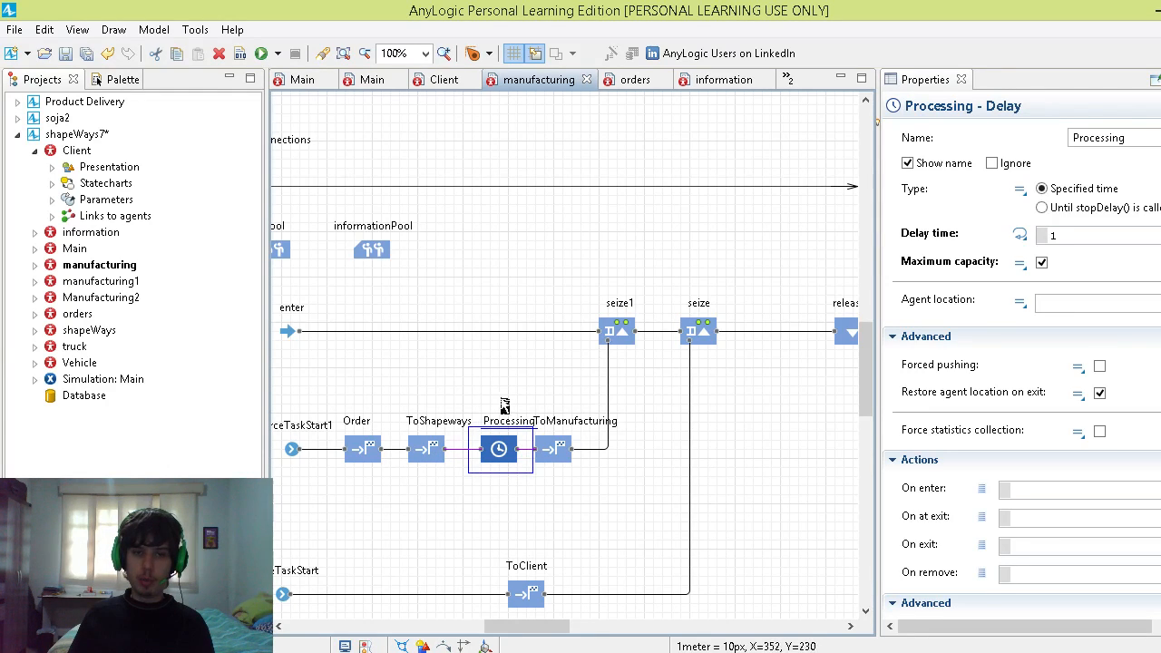
pyautogui.click(568, 458)
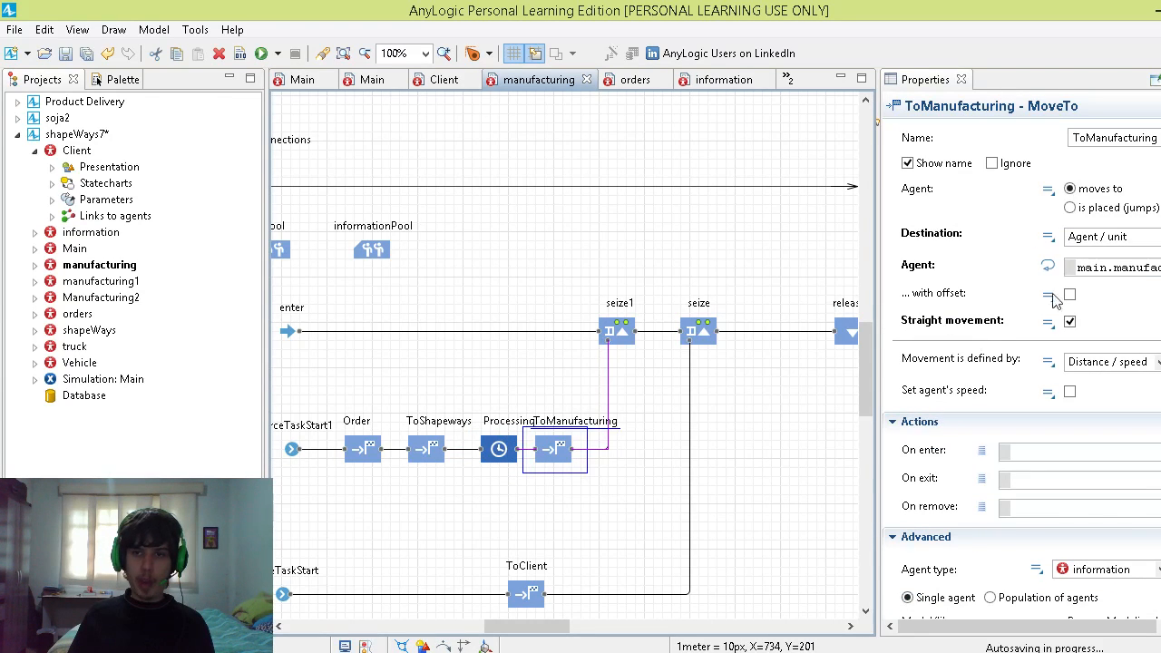
pyautogui.moveTo(878, 310); pyautogui.dragTo(861, 310)
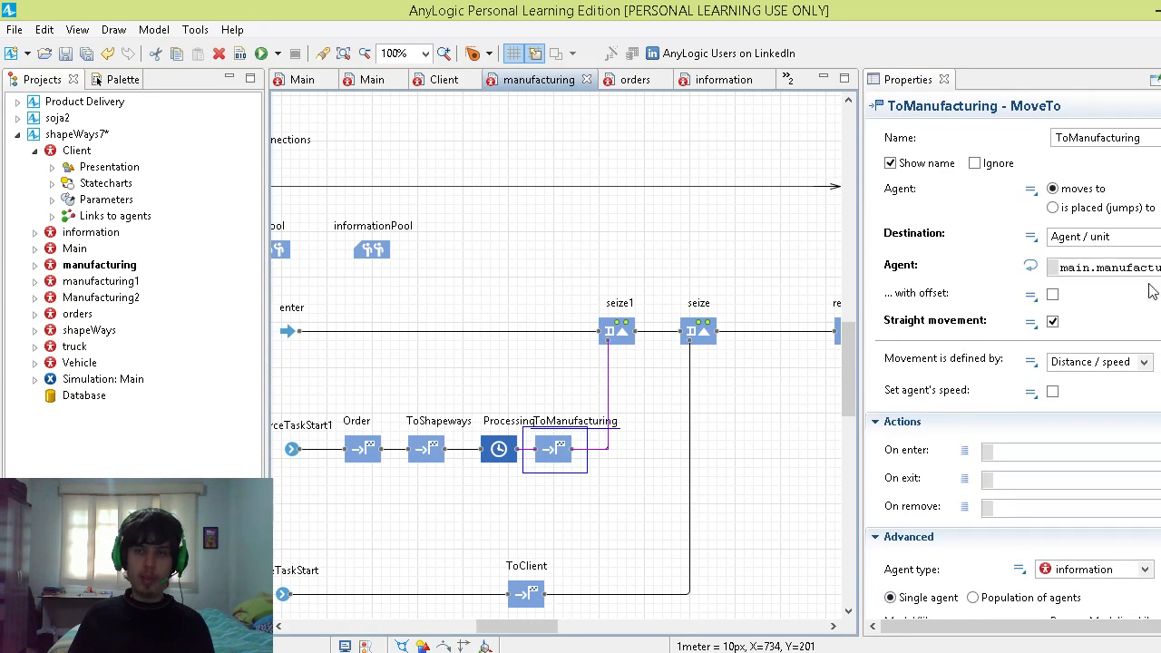
# Step: Select the manufacturing agent type, then switch to PowerPoint's map slide and back to AnyLogic
pyautogui.click(104, 264)
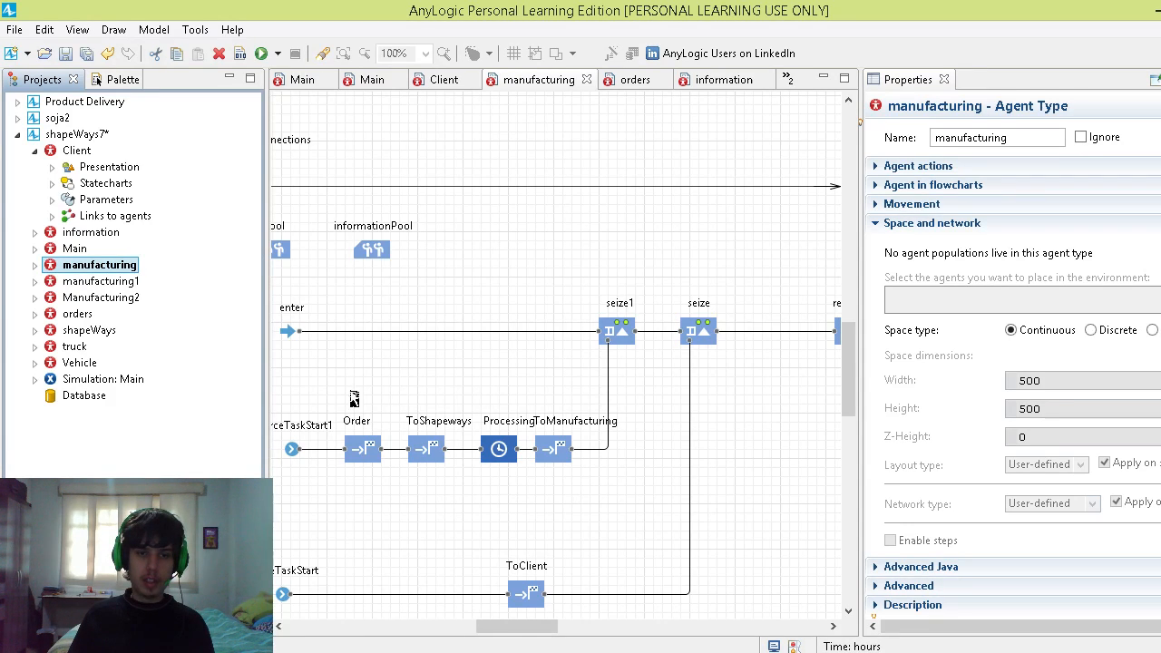
pyautogui.hotkey('alt', 'Tab')
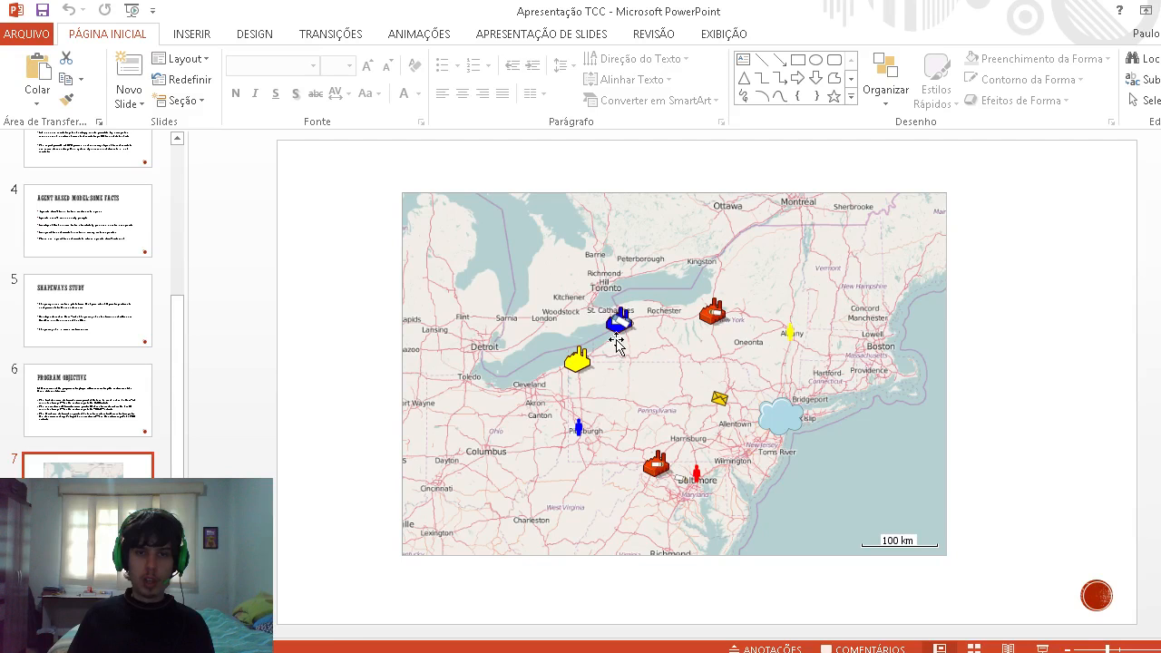
pyautogui.moveTo(352, 652)
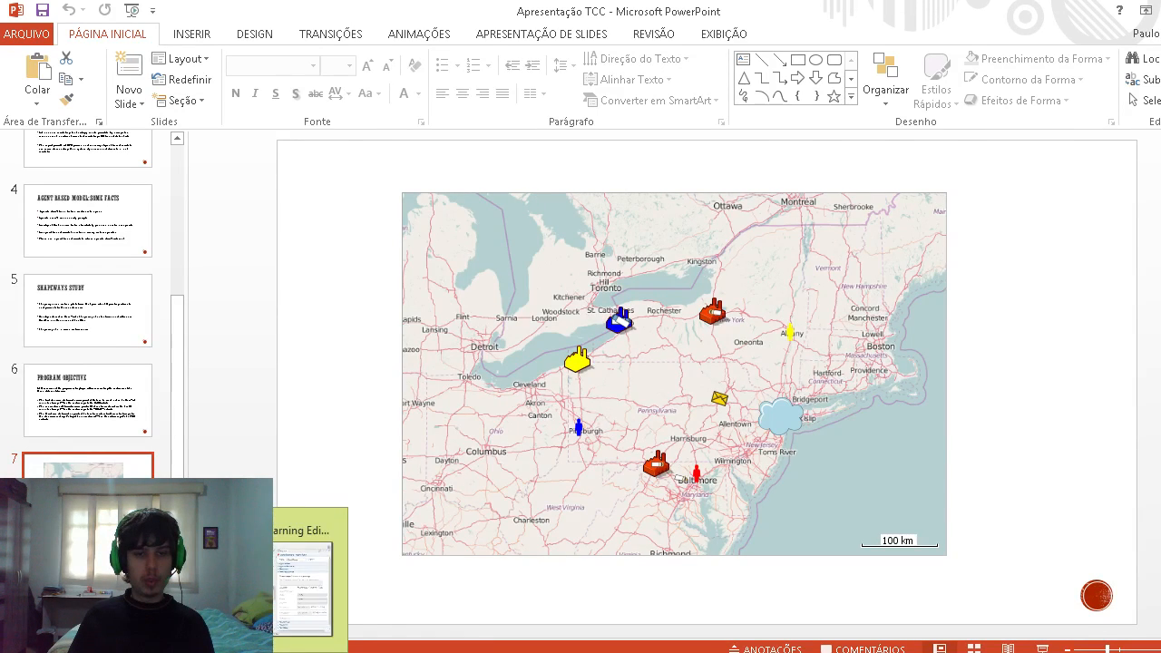
pyautogui.click(256, 652)
# Step: Examine the seize block's trucksPool resource set and its On seize unit code, widening the properties area
pyautogui.scroll(-1, 464, 382)
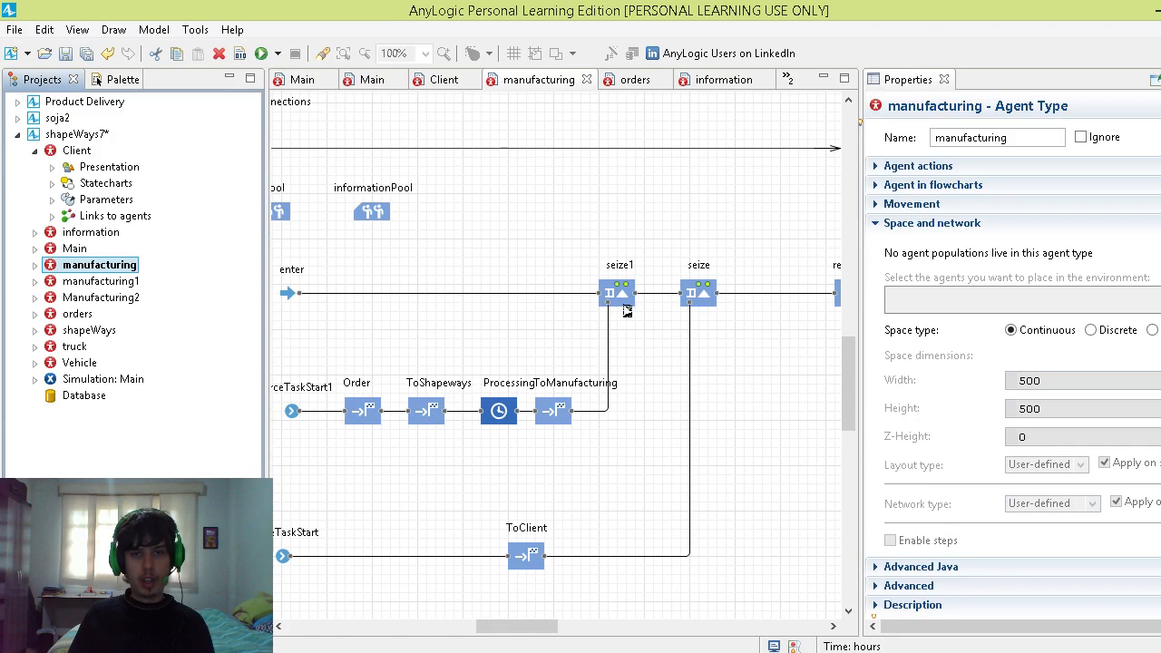
pyautogui.click(704, 302)
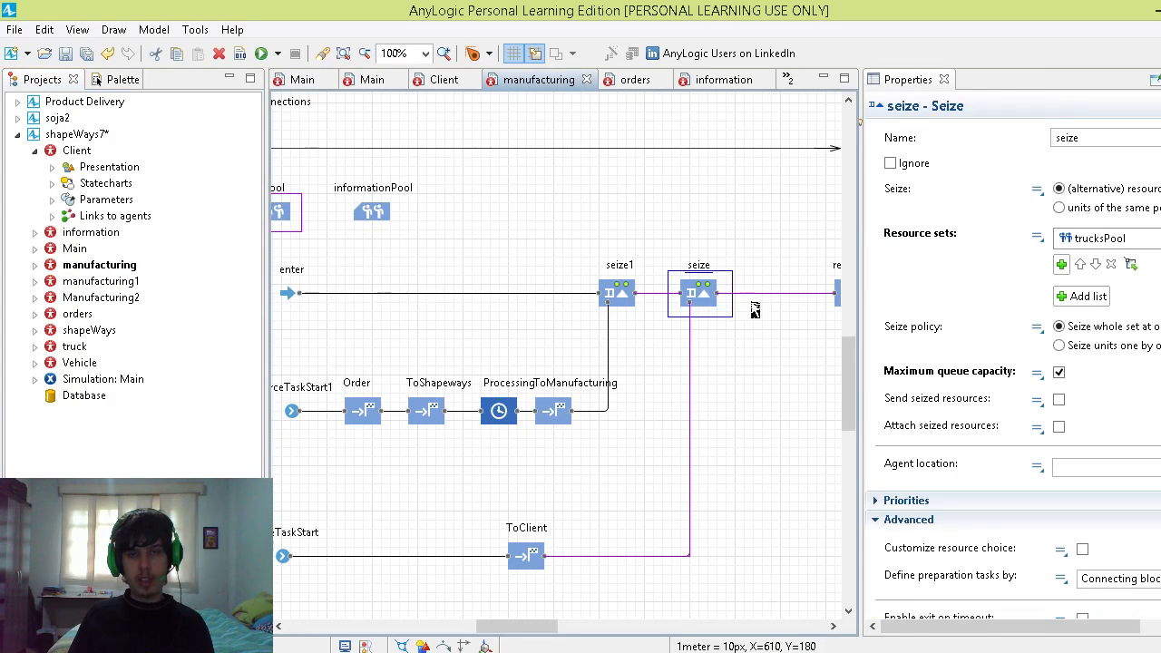
pyautogui.moveTo(531, 626); pyautogui.dragTo(552, 625)
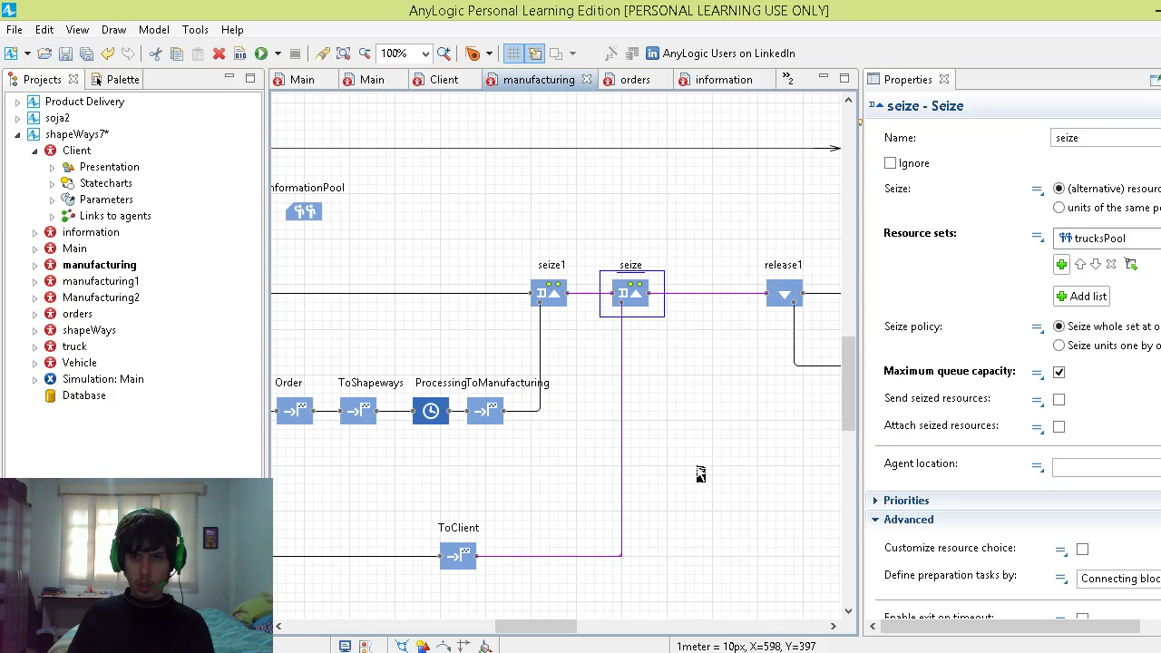
pyautogui.scroll(-3, 978, 430)
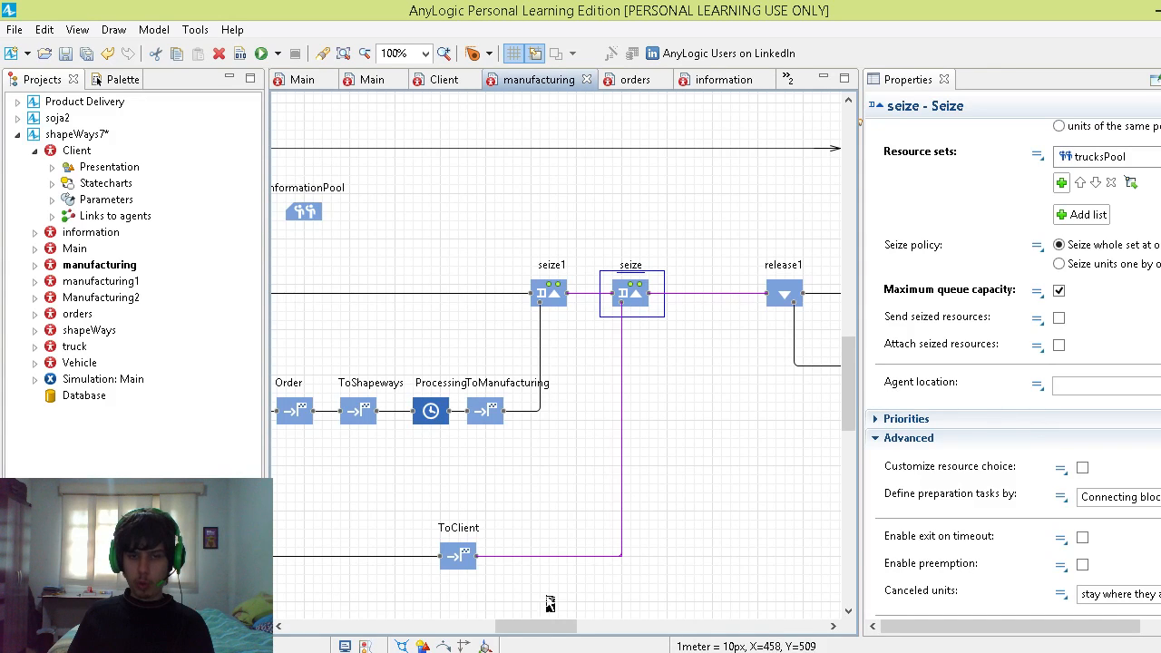
pyautogui.scroll(-1, 550, 603)
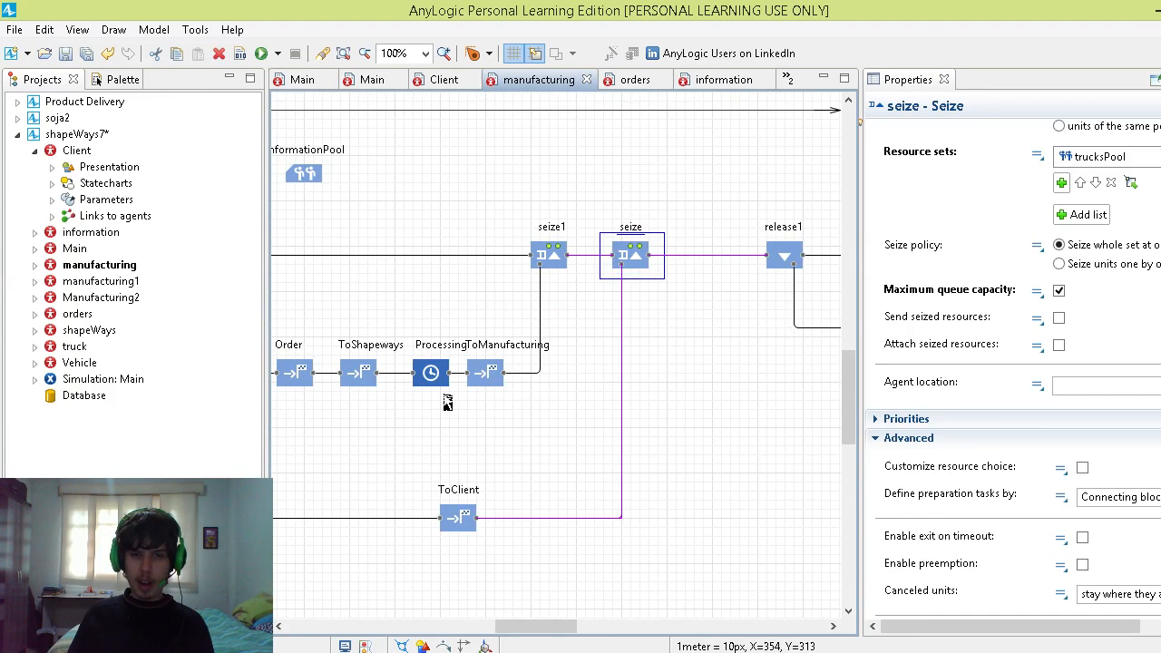
pyautogui.click(549, 246)
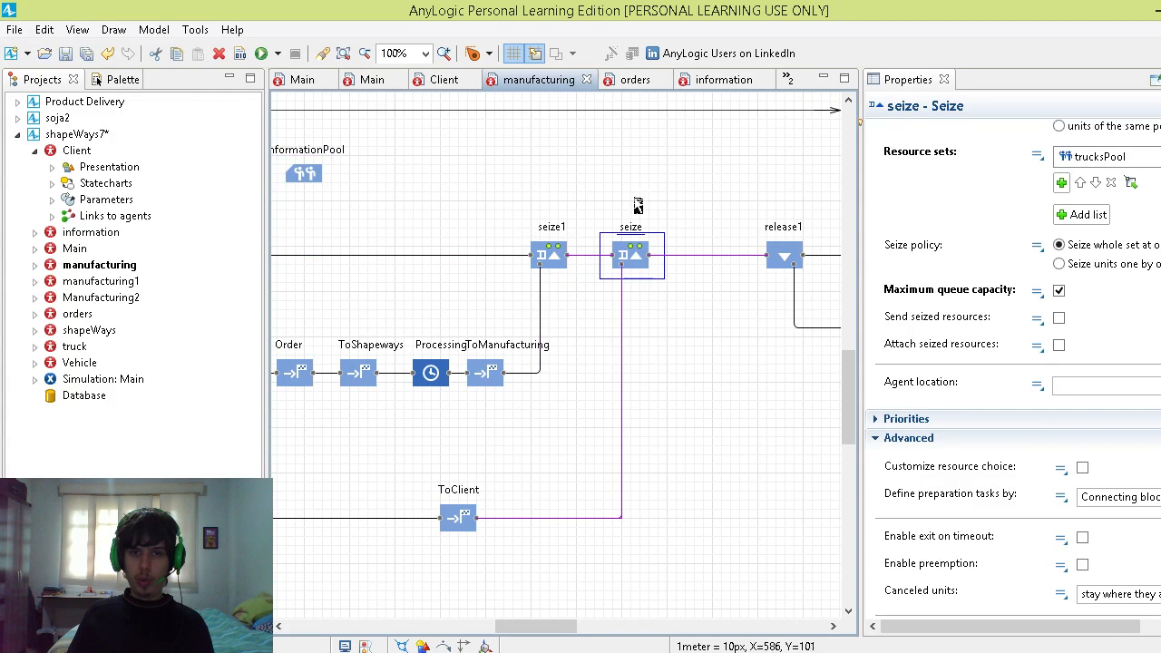
pyautogui.moveTo(861, 342); pyautogui.dragTo(780, 342)
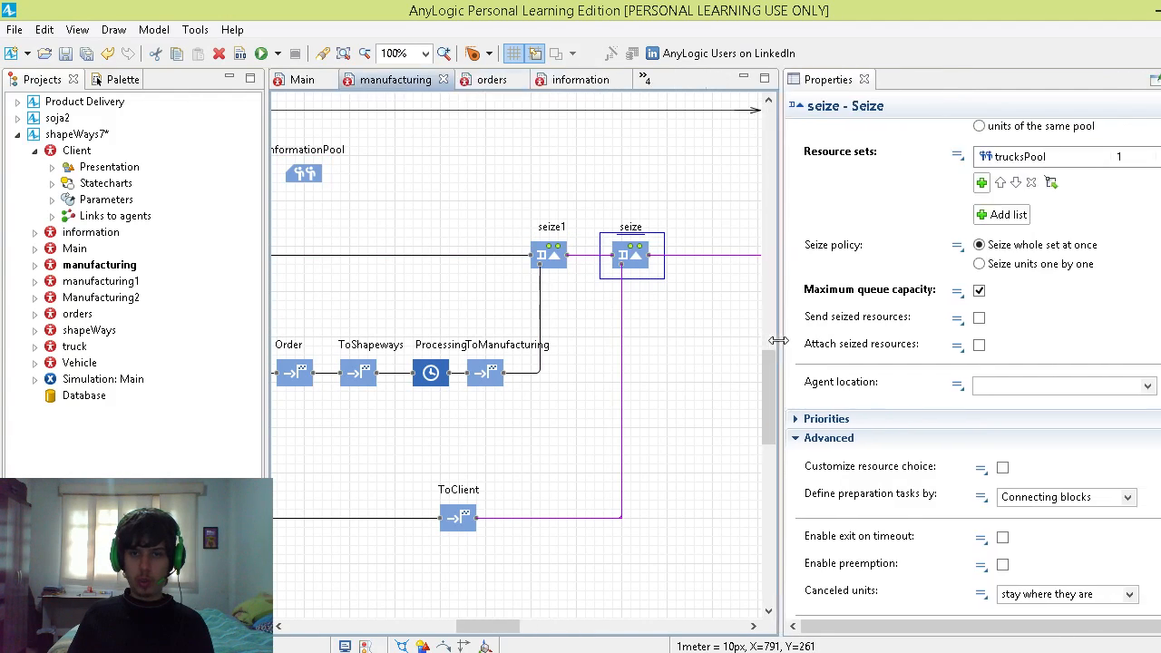
pyautogui.scroll(-9, 971, 377)
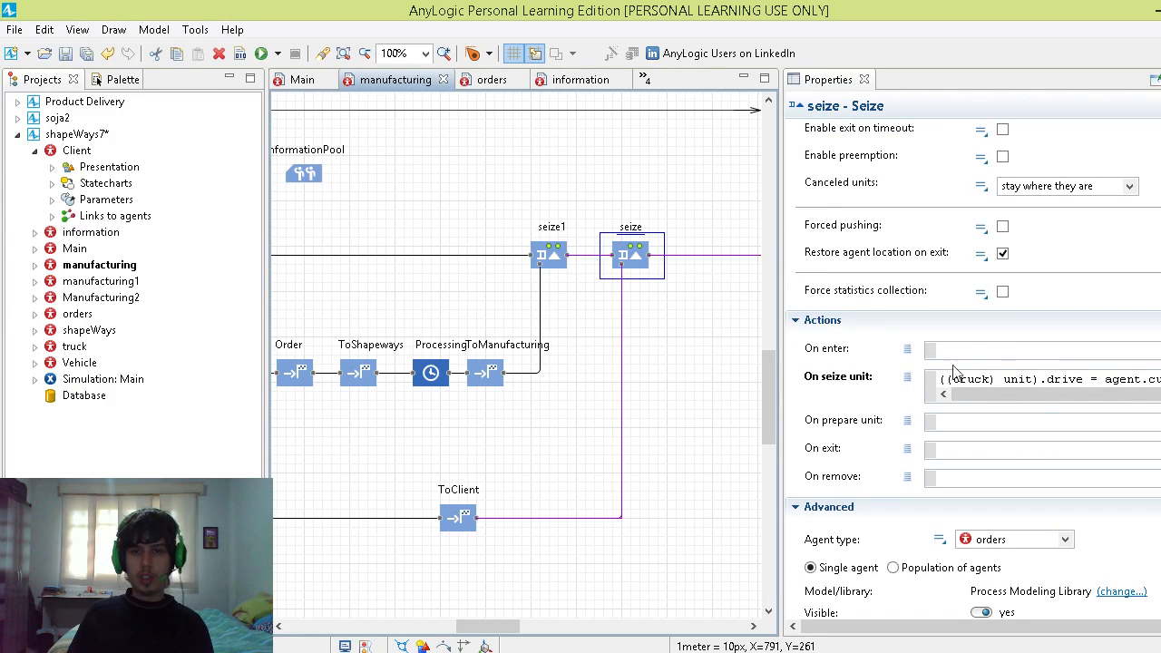
pyautogui.click(1037, 394)
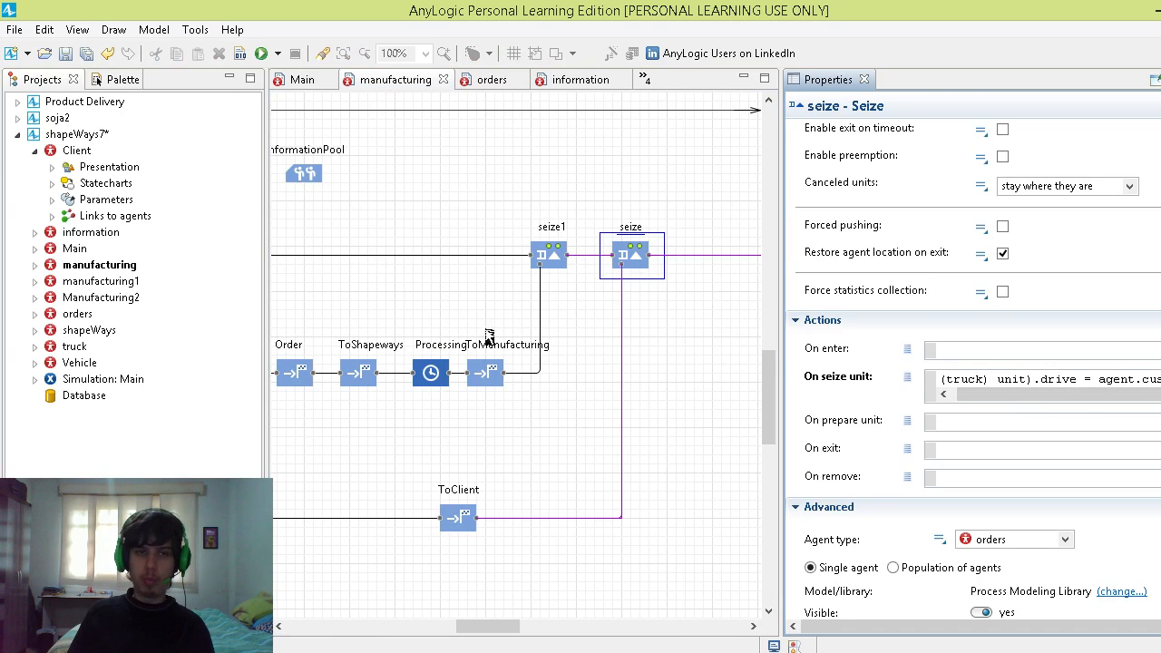
# Step: Open the truck agent type and inspect its drive parameter
pyautogui.click(74, 347)
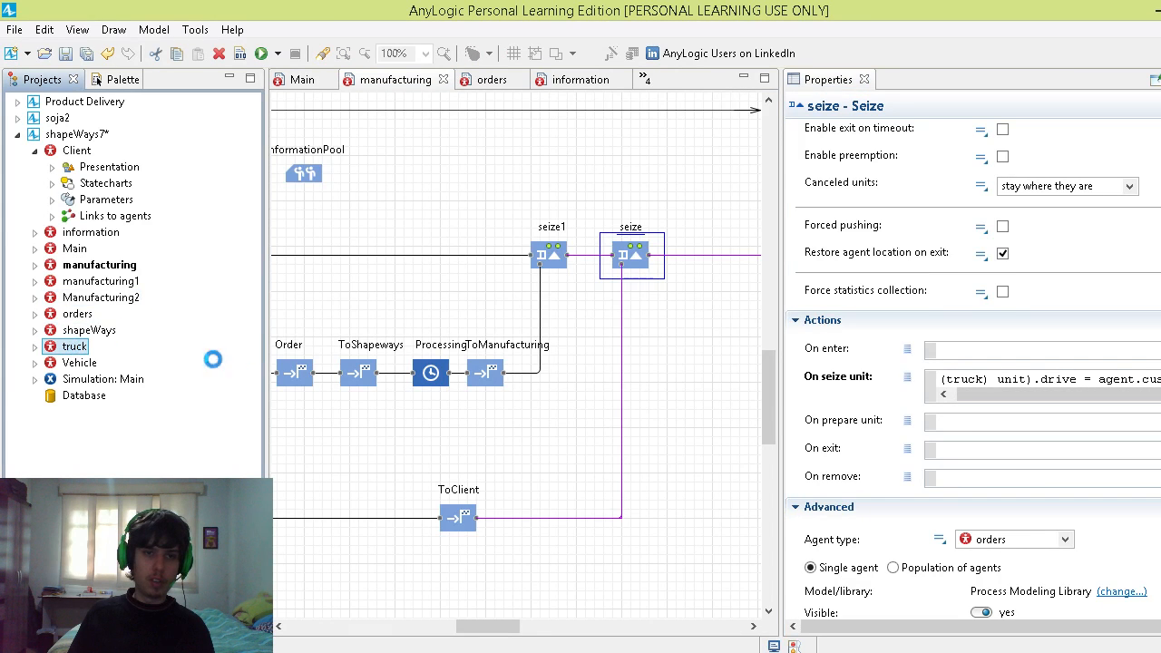
pyautogui.scroll(3, 422, 206)
pyautogui.click(338, 193)
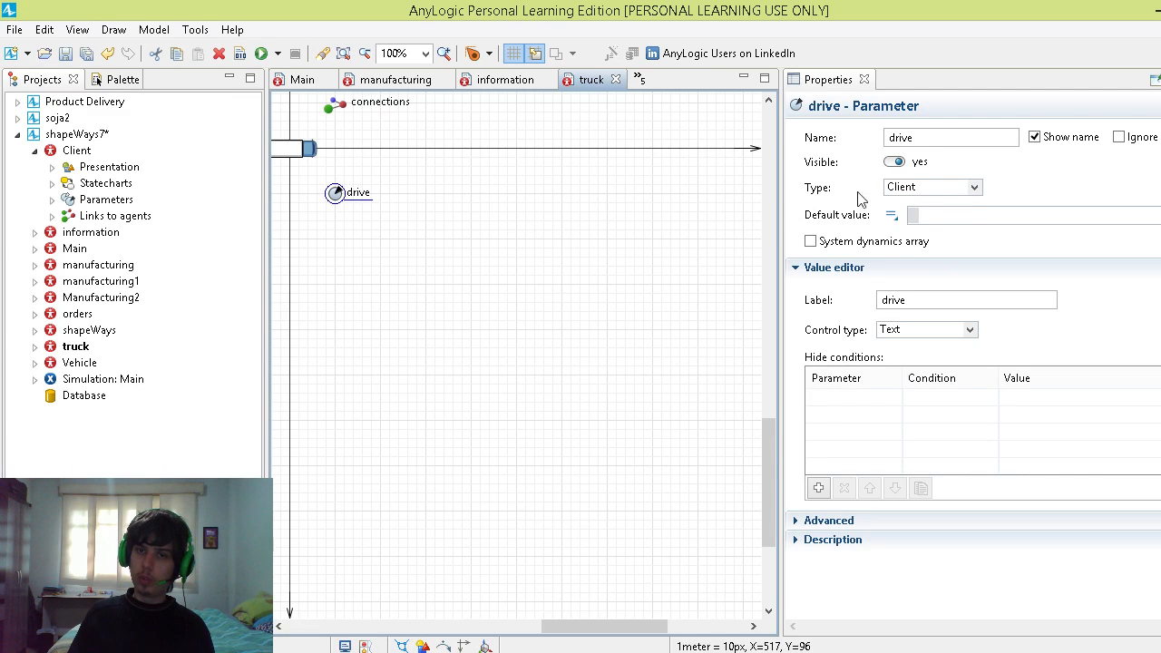
# Step: Return to the manufacturing agent type and show the full On seize unit code of the seize block
pyautogui.doubleClick(99, 265)
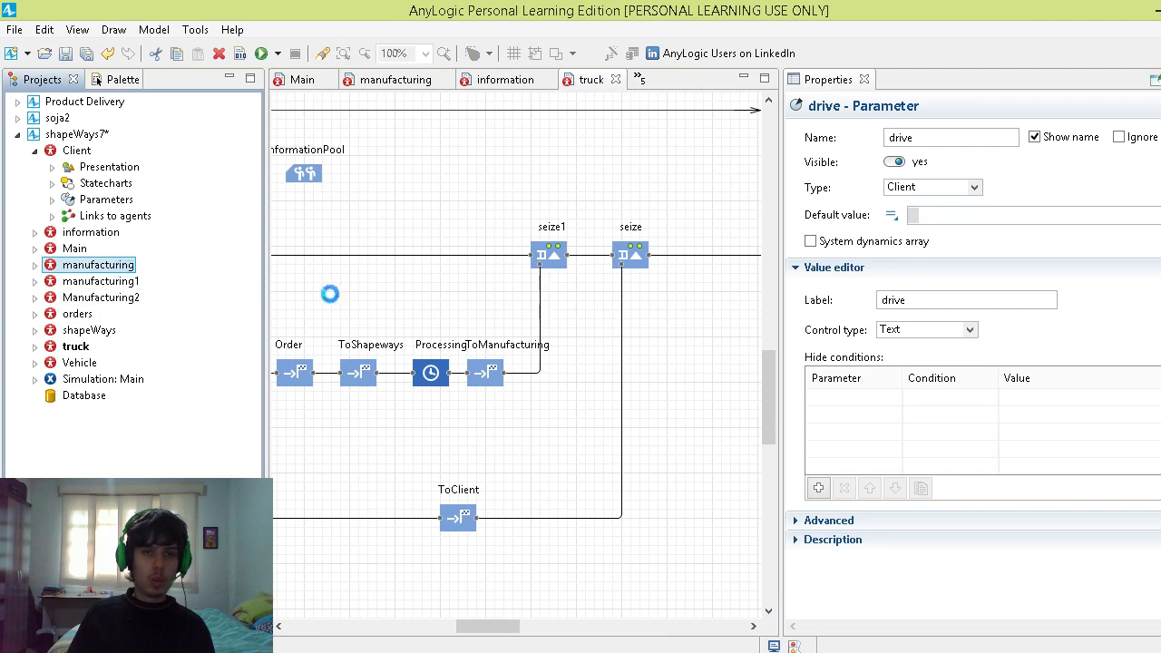
pyautogui.click(655, 269)
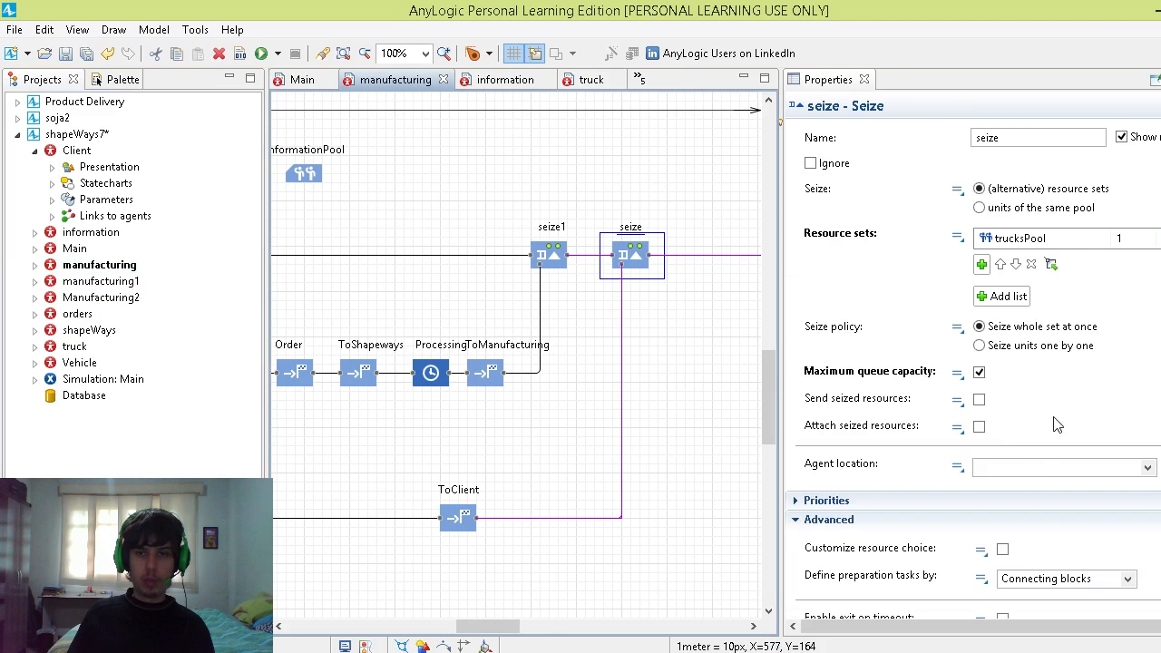
pyautogui.scroll(-6, 969, 578)
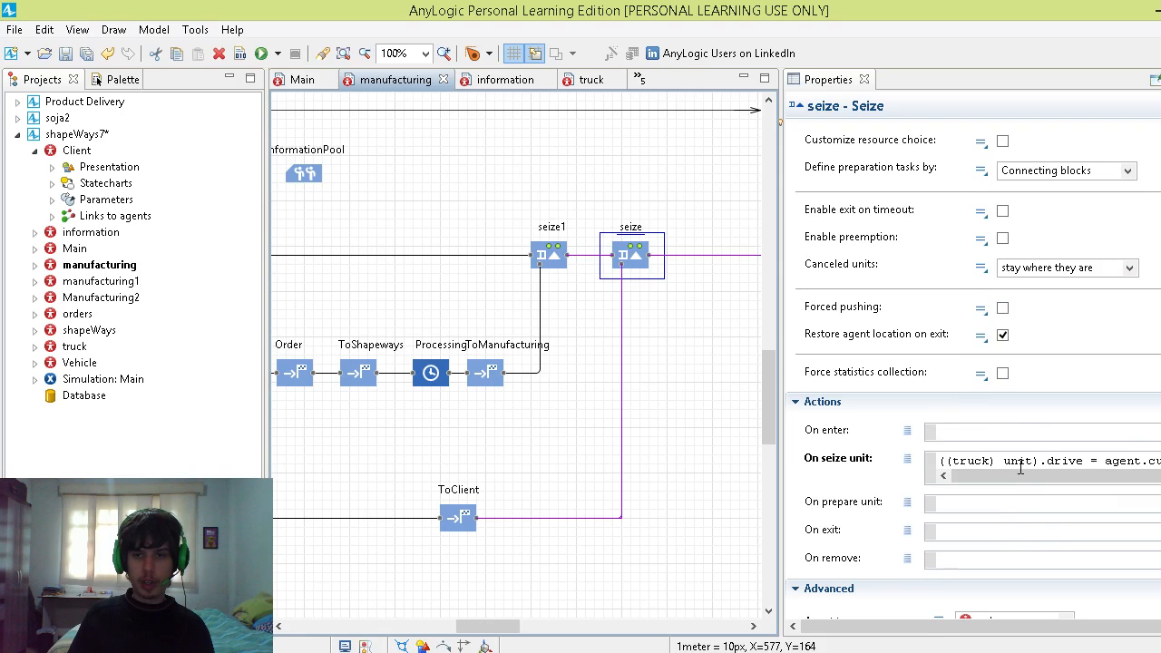
pyautogui.click(1020, 467)
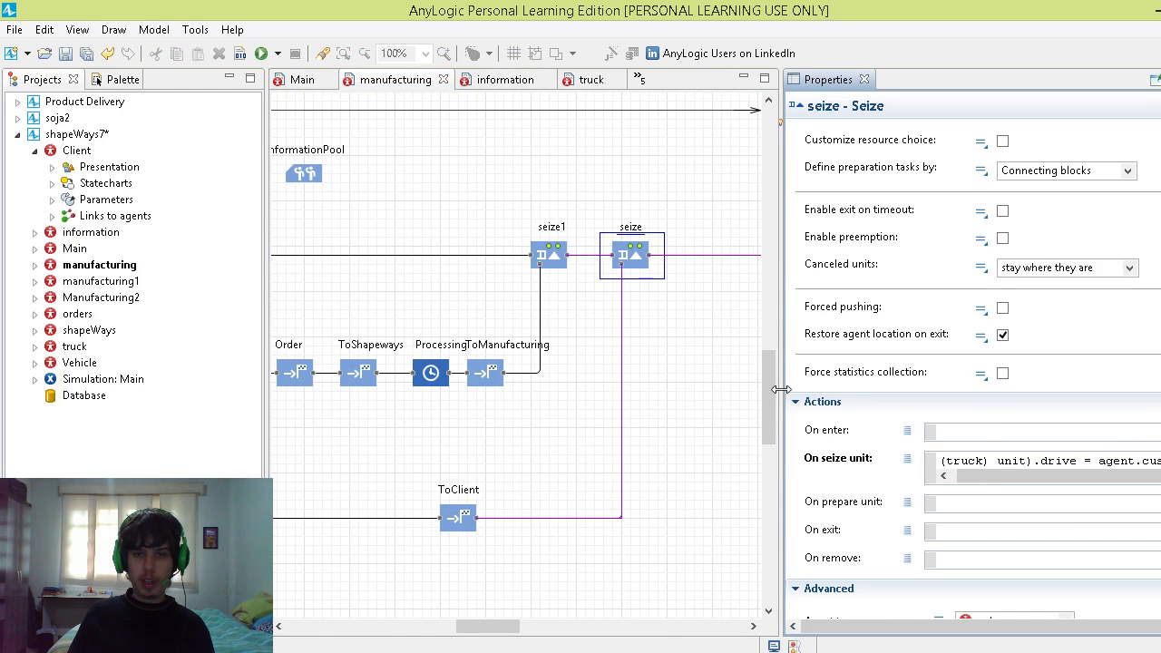
pyautogui.moveTo(781, 389); pyautogui.dragTo(726, 389)
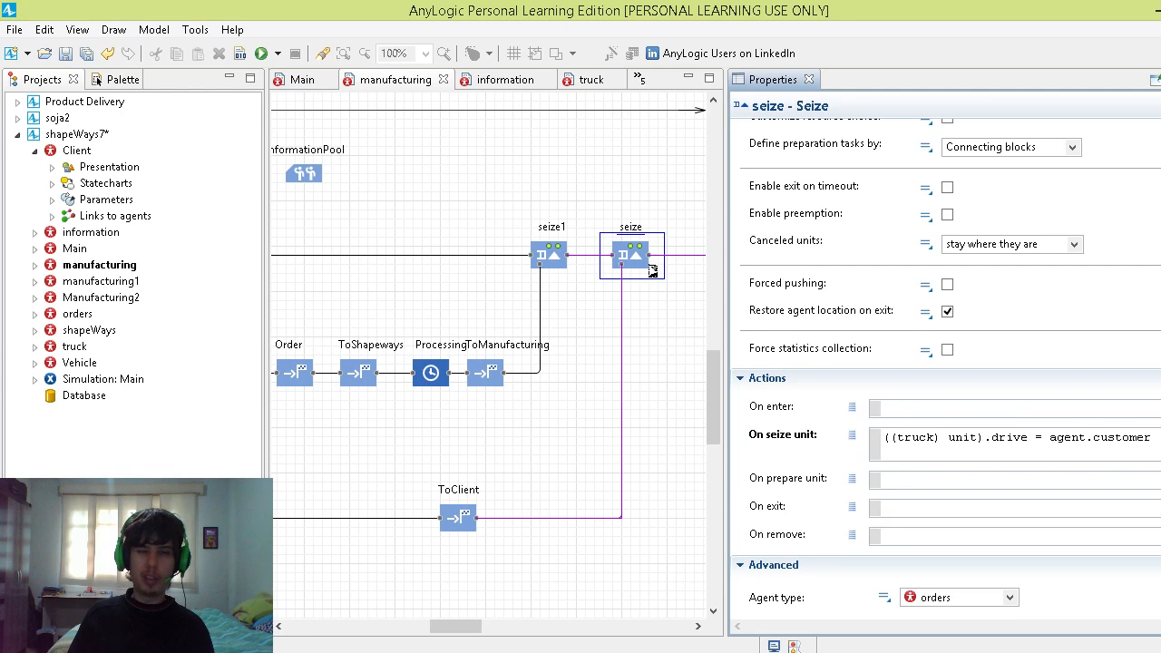
# Step: View the orders agent type's parameters, then return to manufacturing and inspect the ToClient block's destination agent
pyautogui.doubleClick(123, 313)
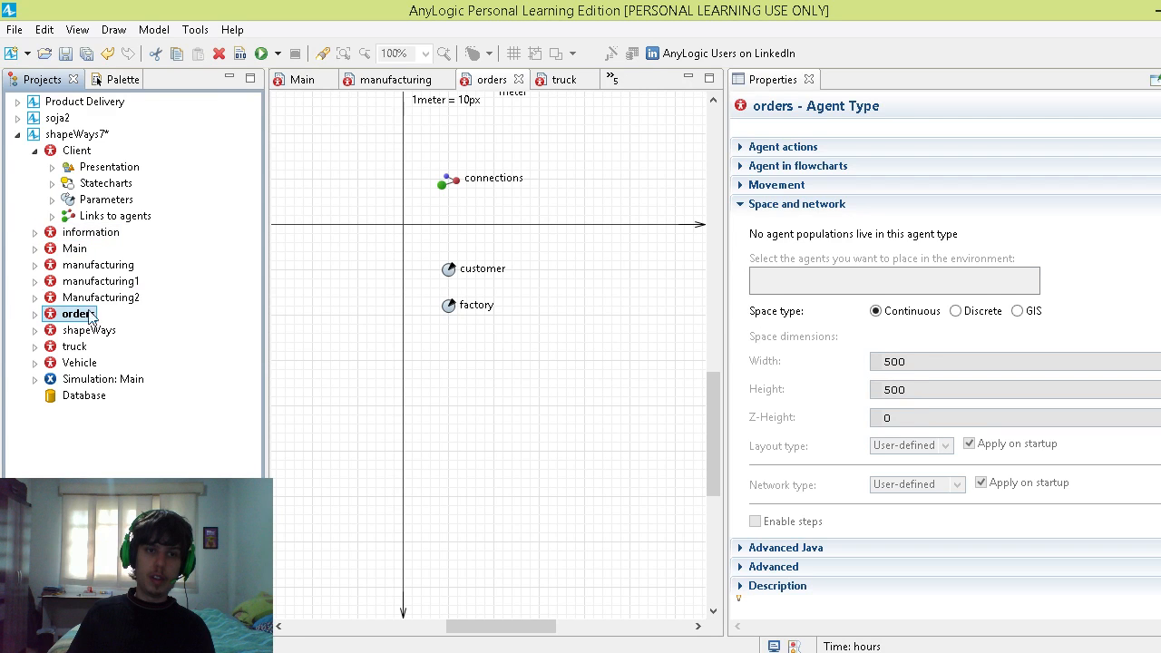
pyautogui.doubleClick(98, 265)
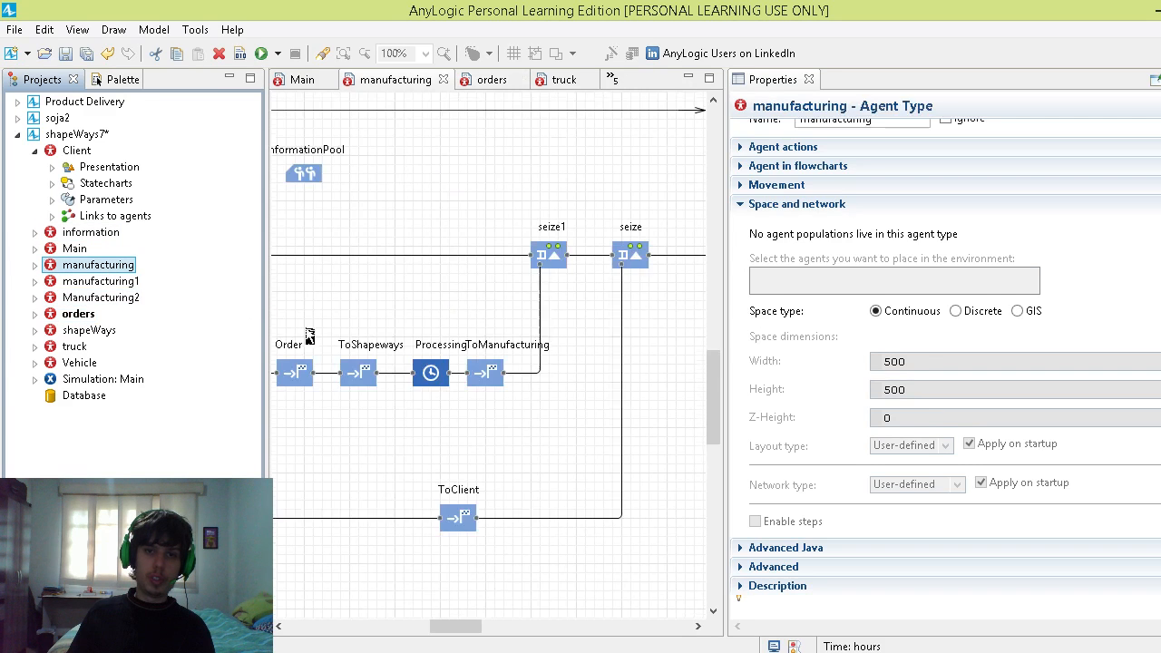
pyautogui.scroll(-1, 531, 319)
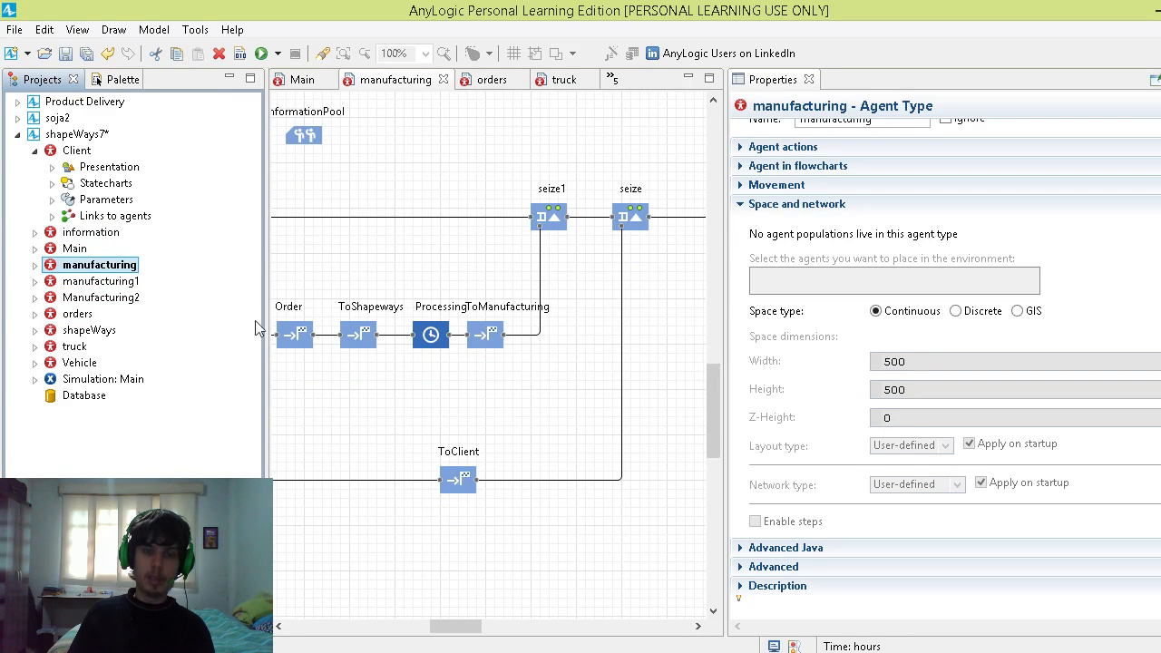
pyautogui.click(445, 480)
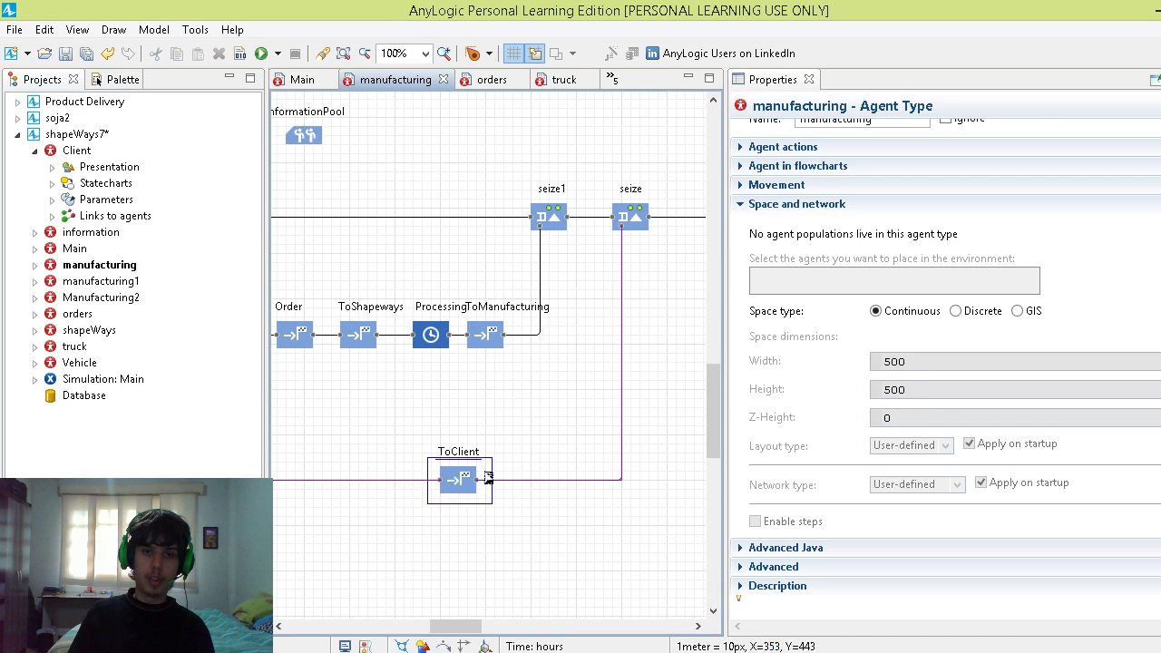
pyautogui.moveTo(441, 630); pyautogui.dragTo(411, 628)
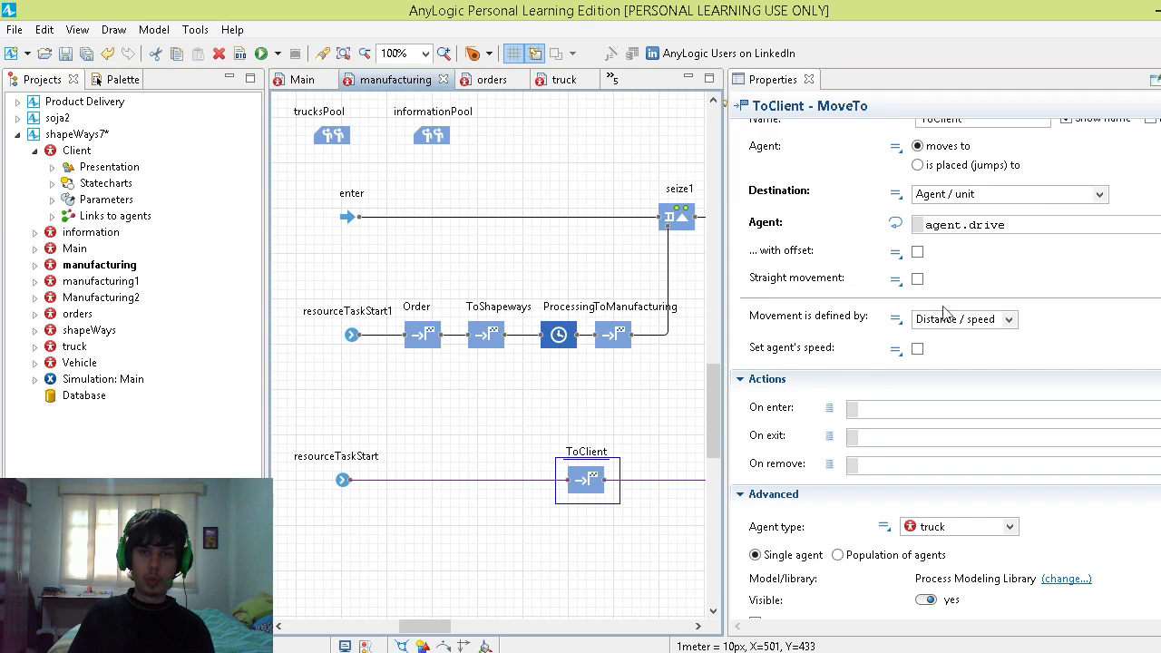
# Step: Show the seize block's On seize unit code again to relate it to the truck's destination
pyautogui.moveTo(430, 628); pyautogui.dragTo(454, 628)
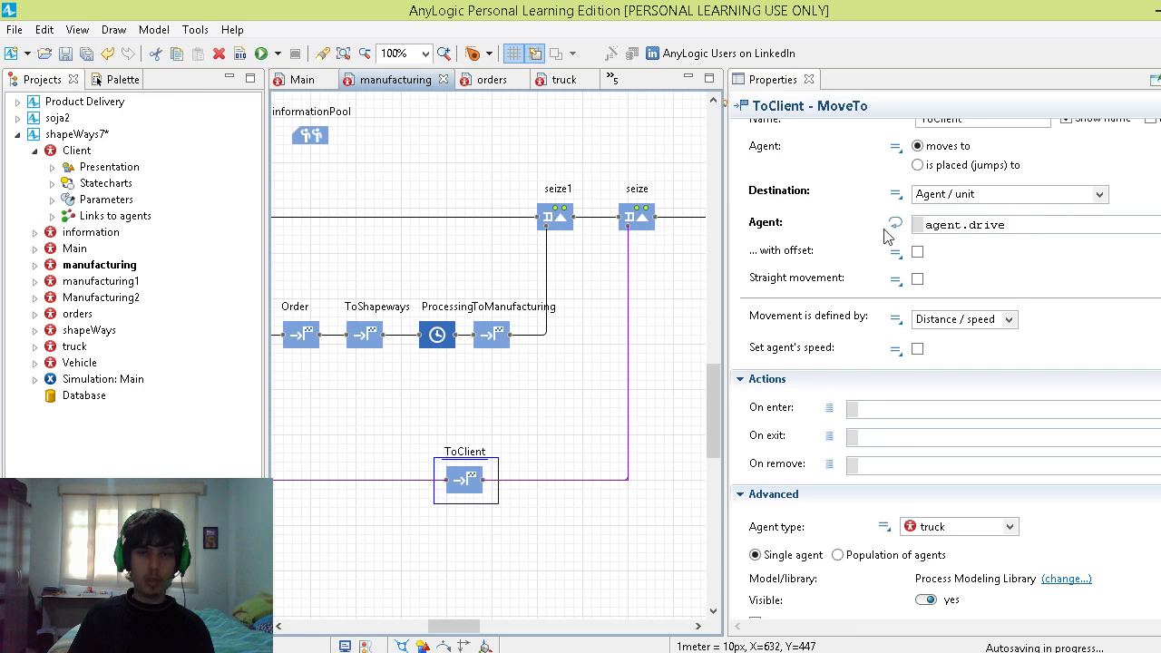
pyautogui.click(647, 223)
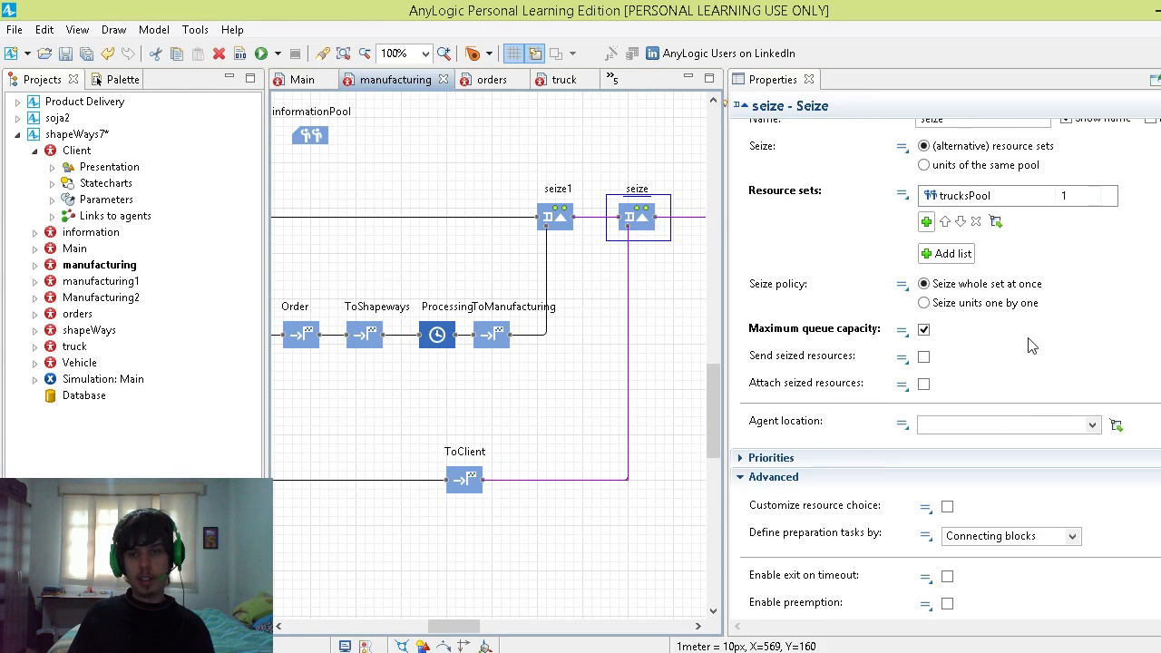
pyautogui.scroll(-5, 1026, 345)
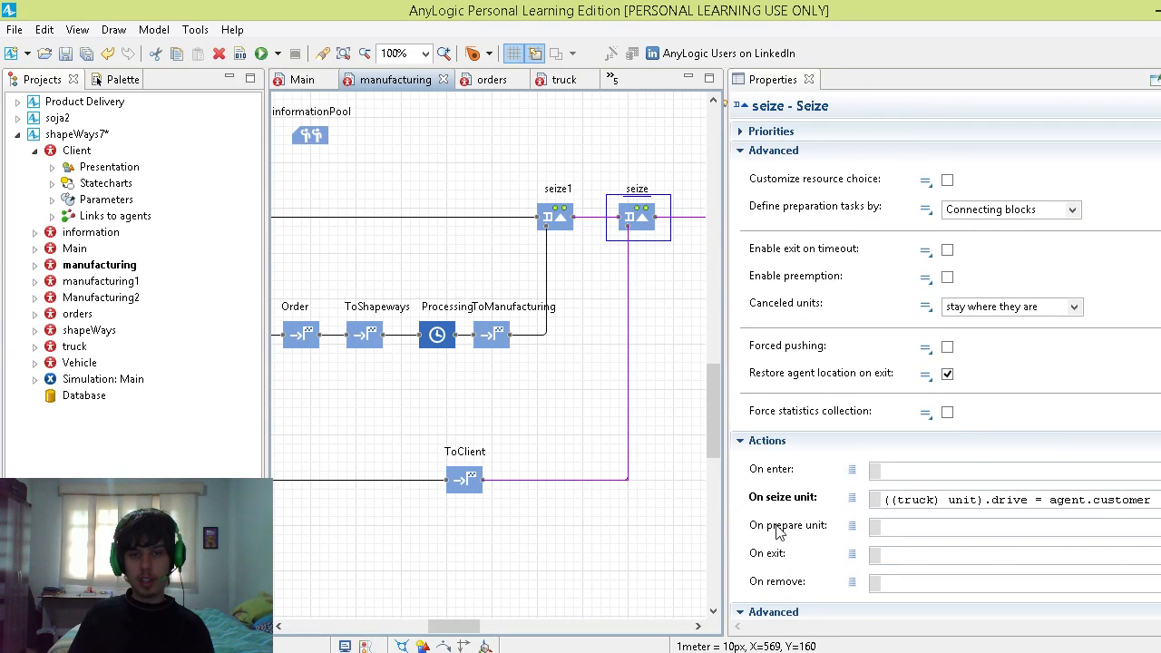
# Step: Inspect the release1 block after seize, reviewing its released resource pool and wrap-up settings
pyautogui.moveTo(462, 633)
pyautogui.mouseDown()
pyautogui.moveTo(537, 633)
pyautogui.moveTo(485, 628)
pyautogui.mouseUp()
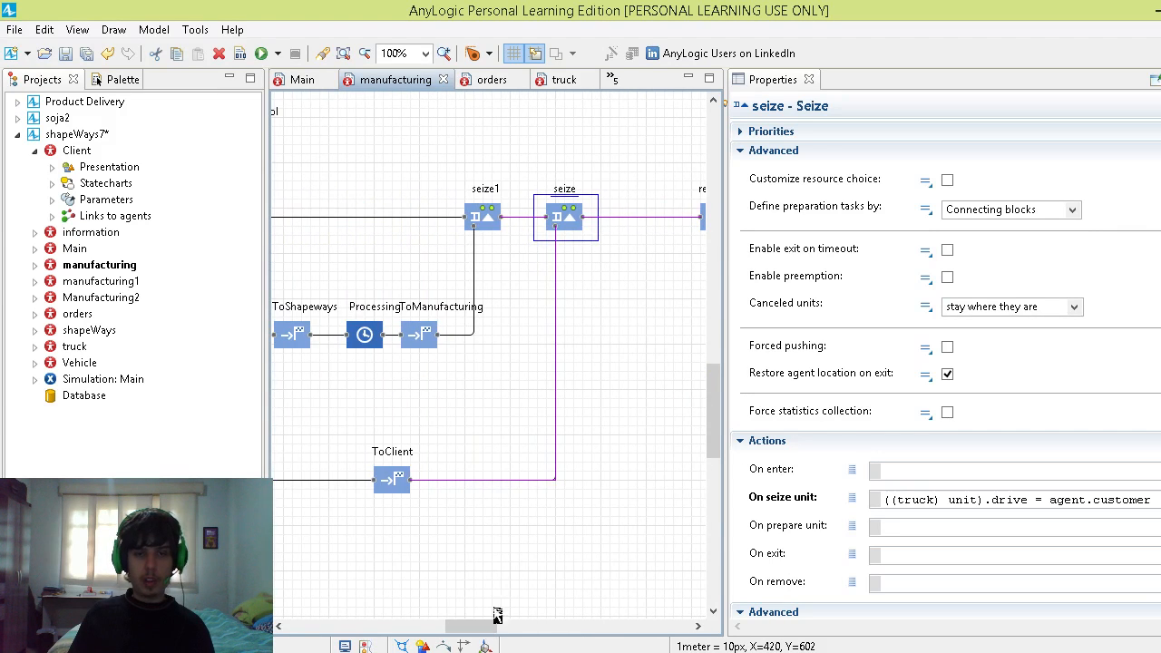
pyautogui.scroll(-2, 542, 572)
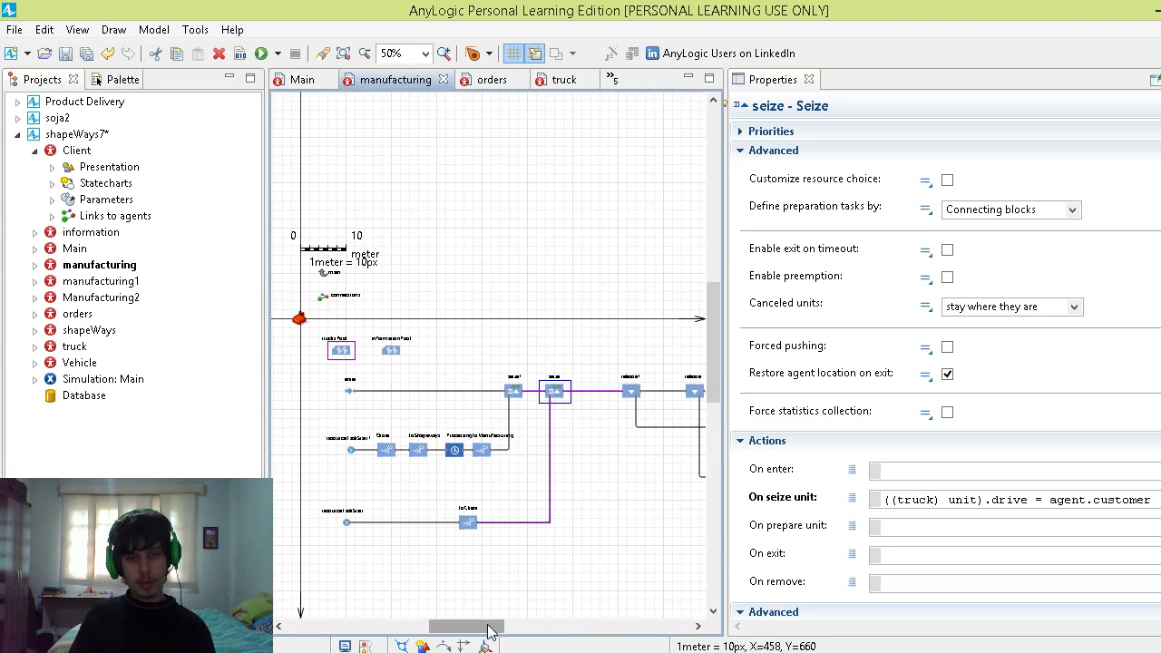
pyautogui.moveTo(492, 629); pyautogui.dragTo(563, 630)
pyautogui.scroll(1, 507, 591)
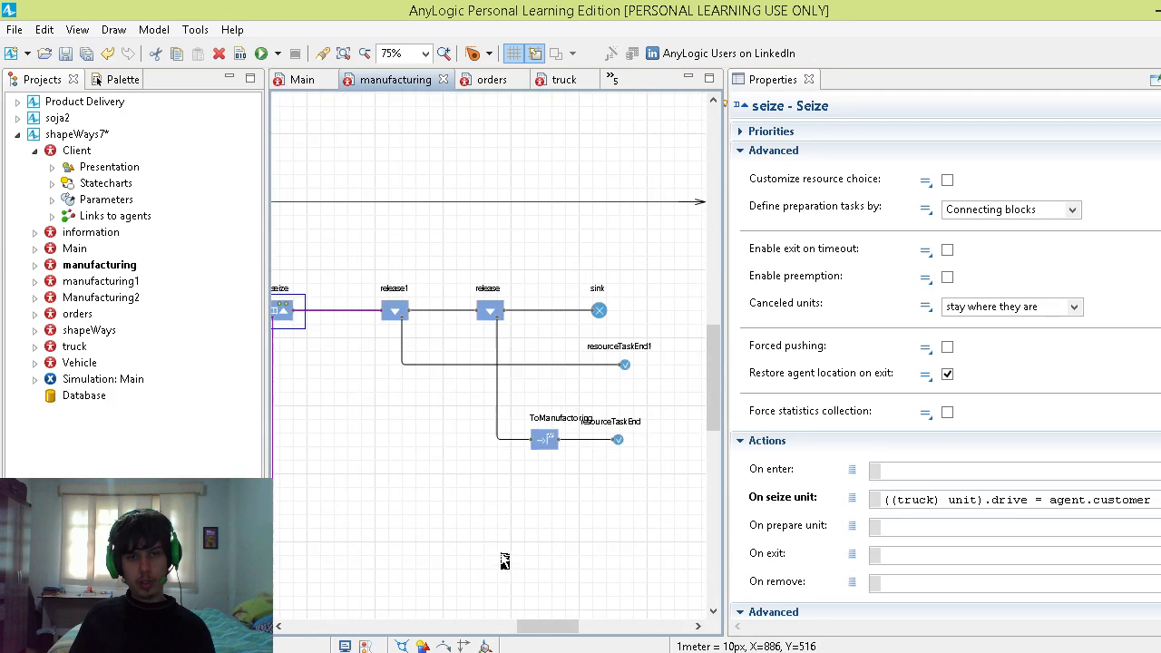
pyautogui.click(396, 309)
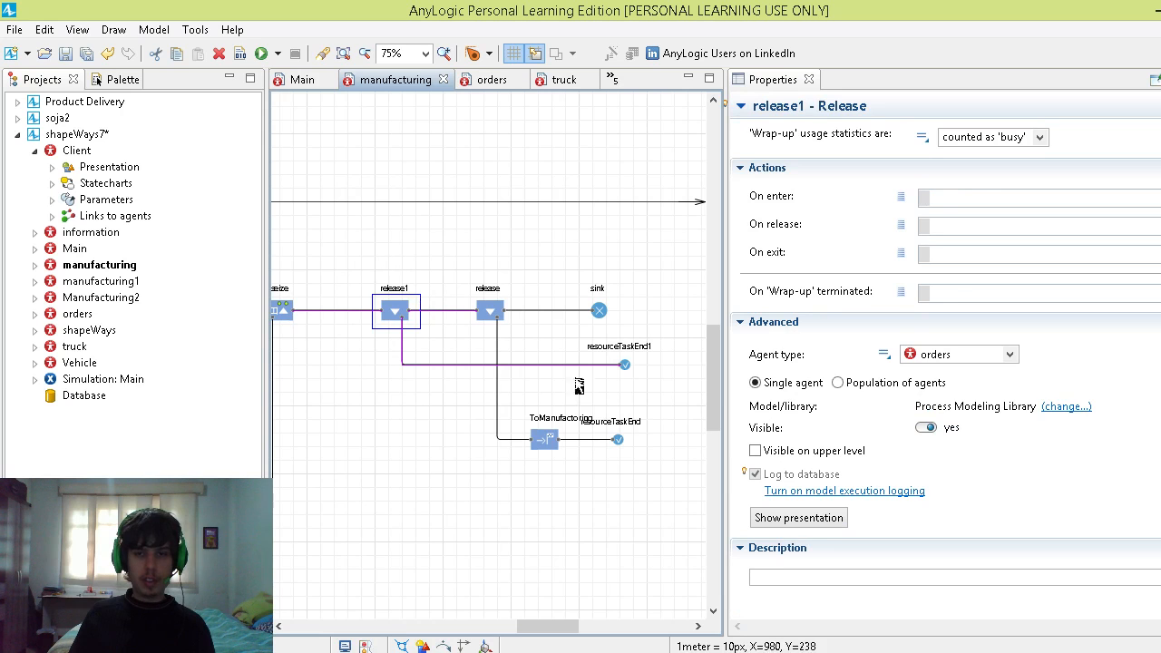
pyautogui.moveTo(580, 626); pyautogui.dragTo(481, 625)
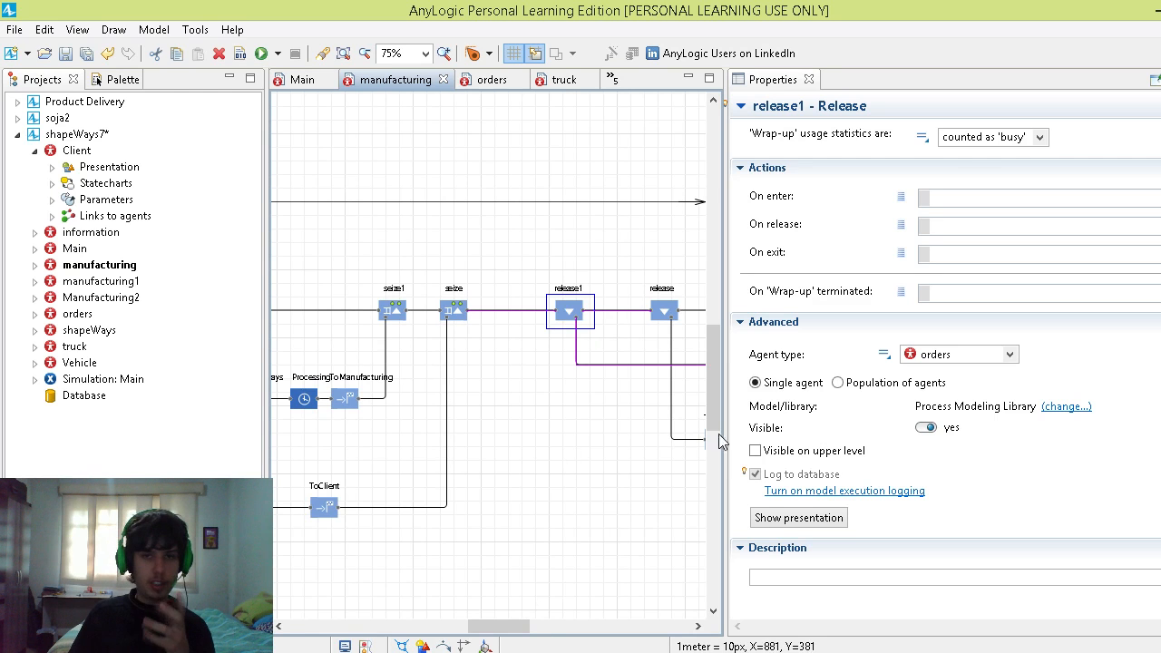
pyautogui.scroll(5, 893, 372)
pyautogui.scroll(-3, 912, 397)
pyautogui.scroll(4, 870, 299)
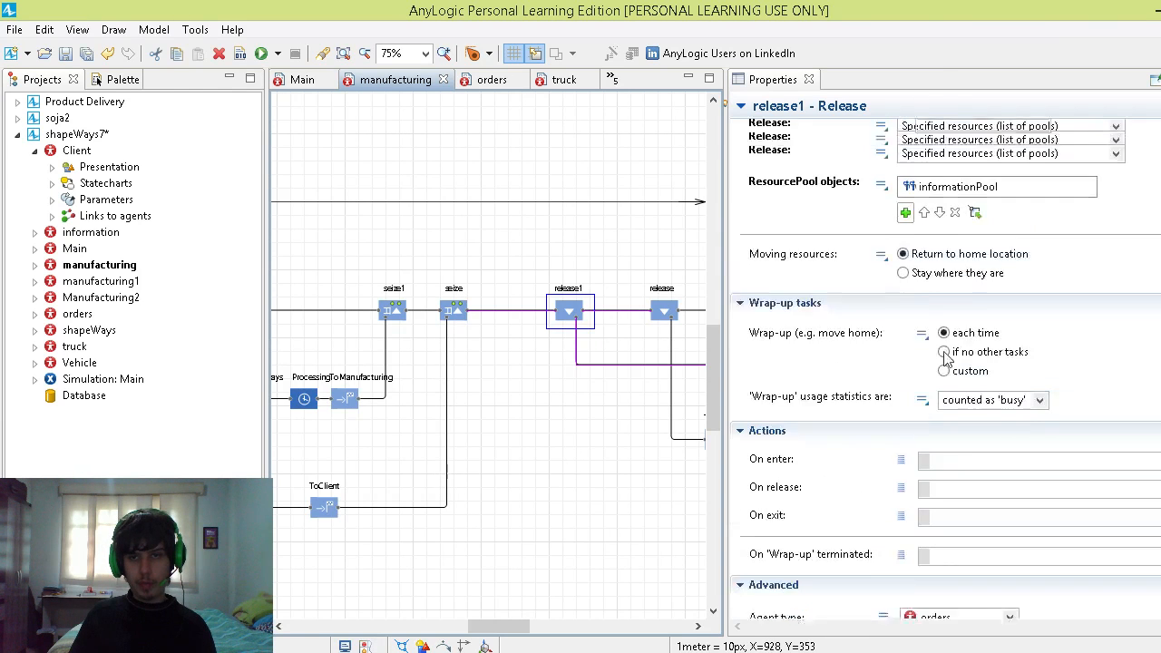
# Step: Inspect the release block's resource pool and the destination of the ToManufactoring block connected to it
pyautogui.click(515, 617)
pyautogui.moveTo(505, 623); pyautogui.dragTo(533, 624)
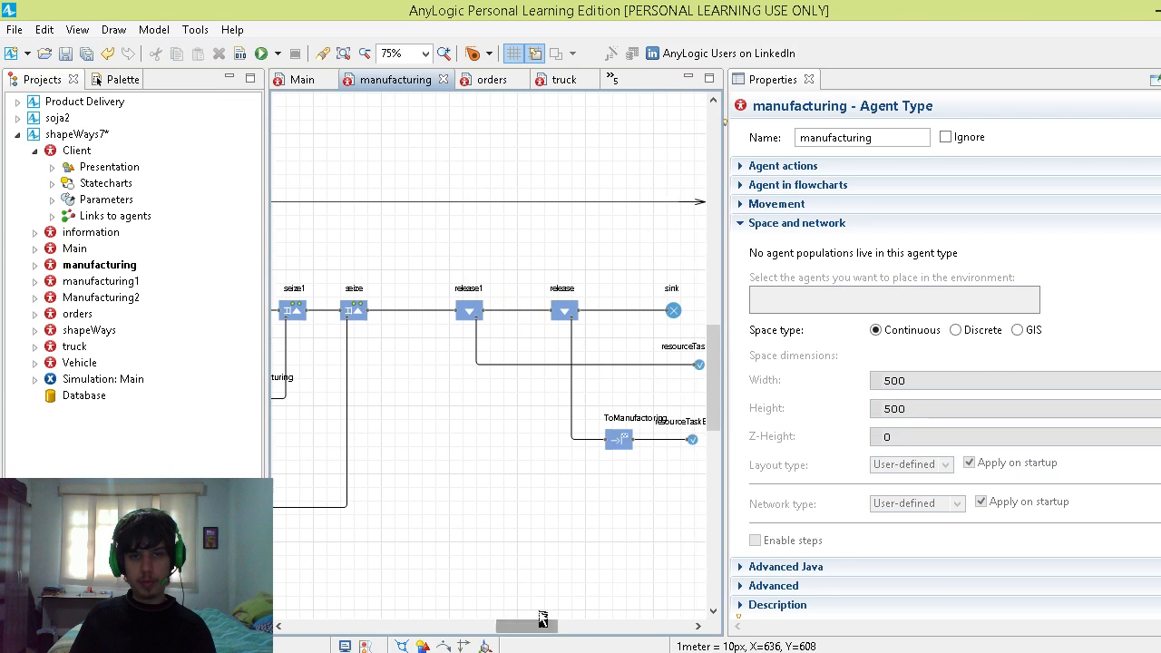
pyautogui.click(591, 292)
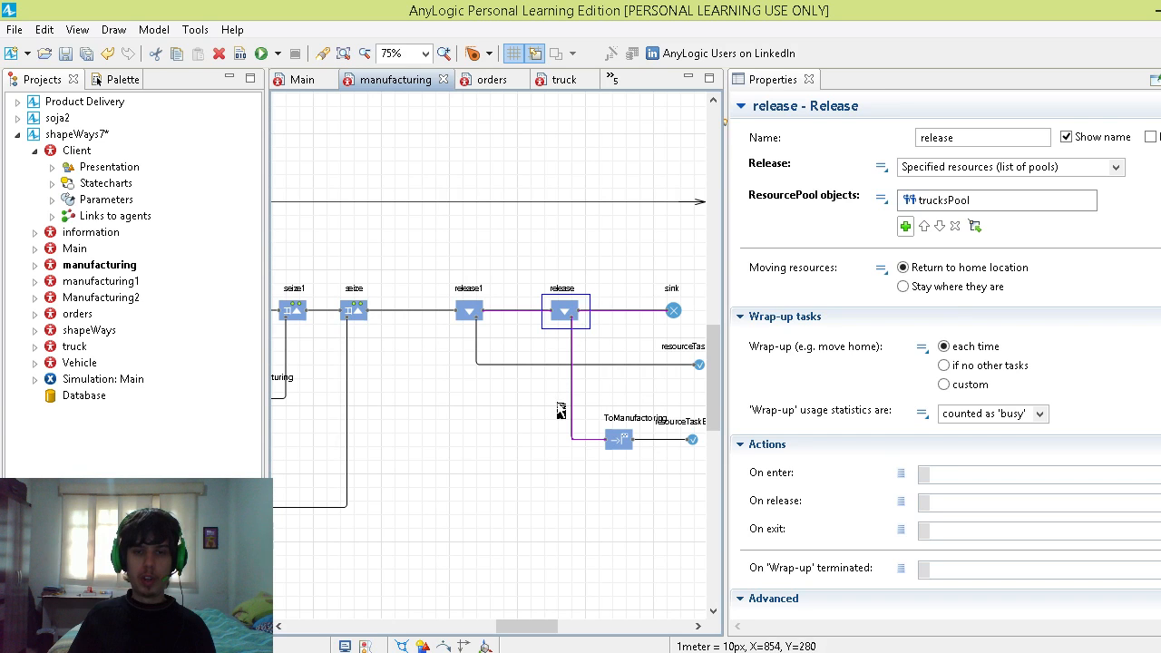
pyautogui.click(616, 449)
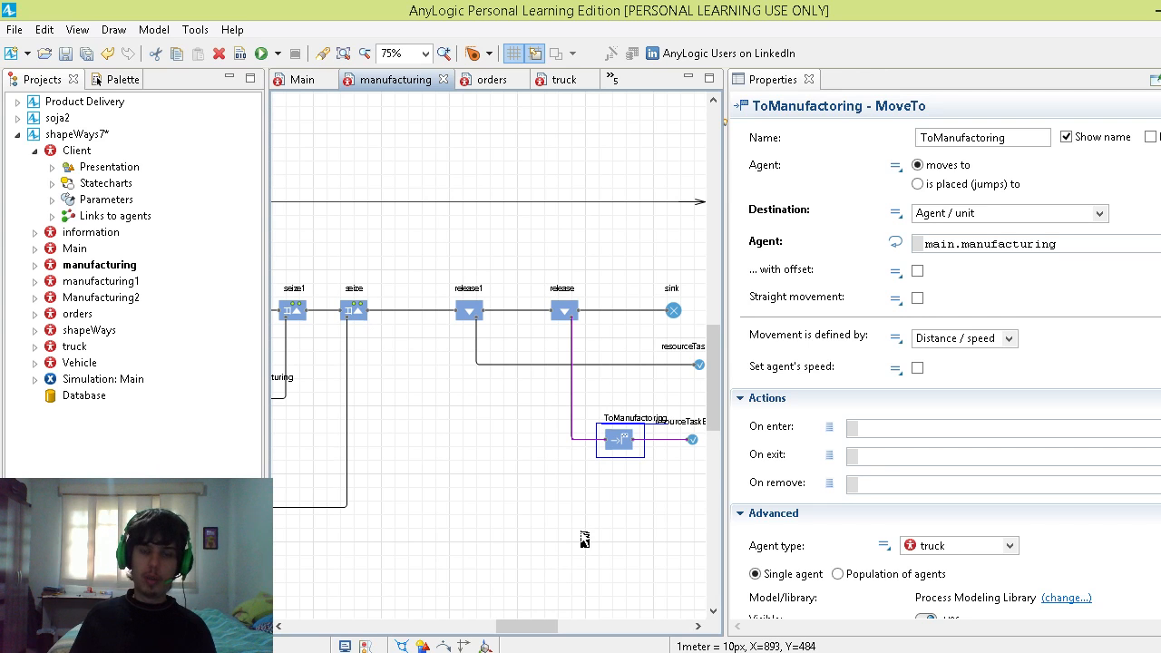
# Step: Review the manufacturing flowchart from start to sink, then switch to PowerPoint's map slide and back to AnyLogic
pyautogui.moveTo(544, 625); pyautogui.dragTo(462, 629)
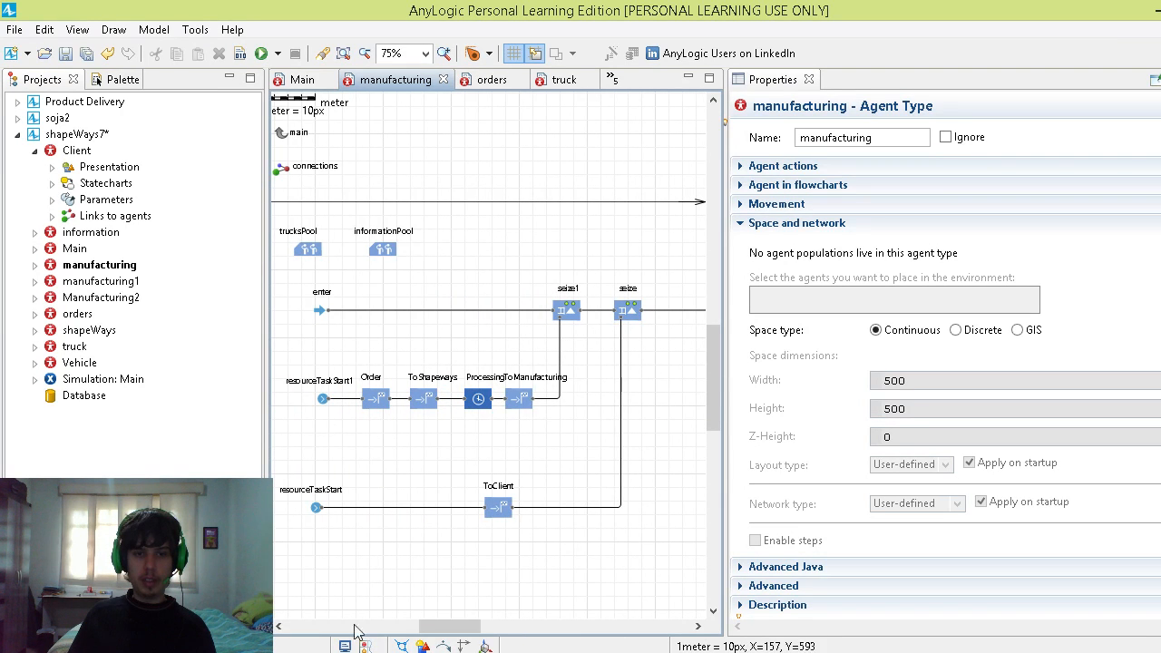
pyautogui.hotkey('alt', 'Tab')
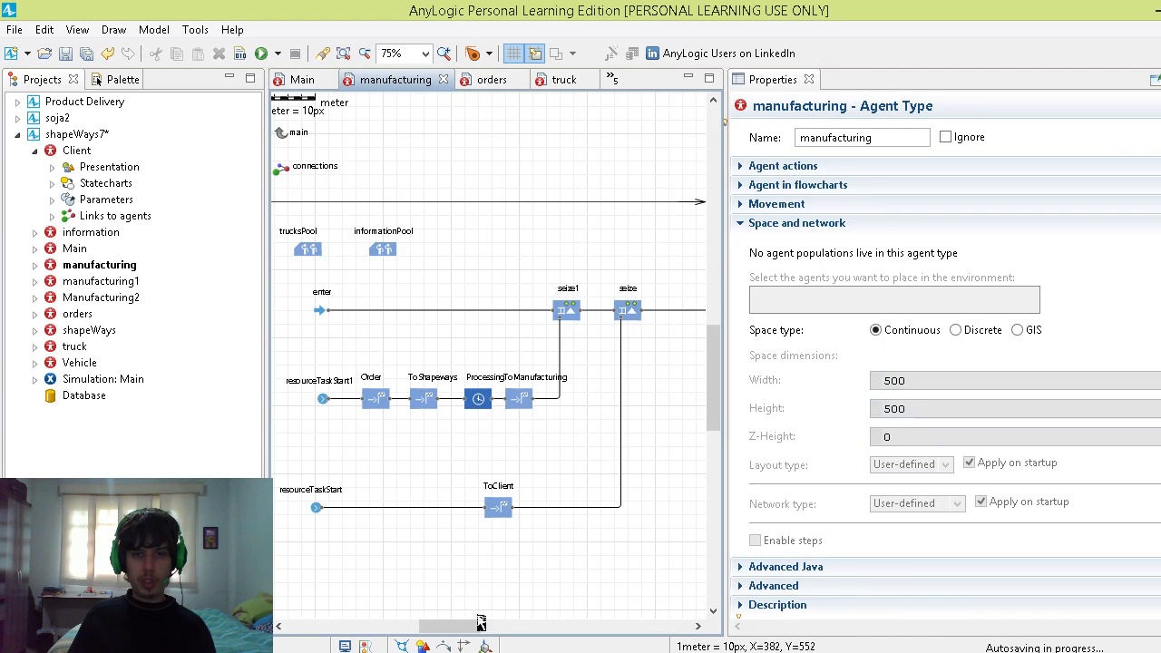
pyautogui.moveTo(456, 630); pyautogui.dragTo(543, 626)
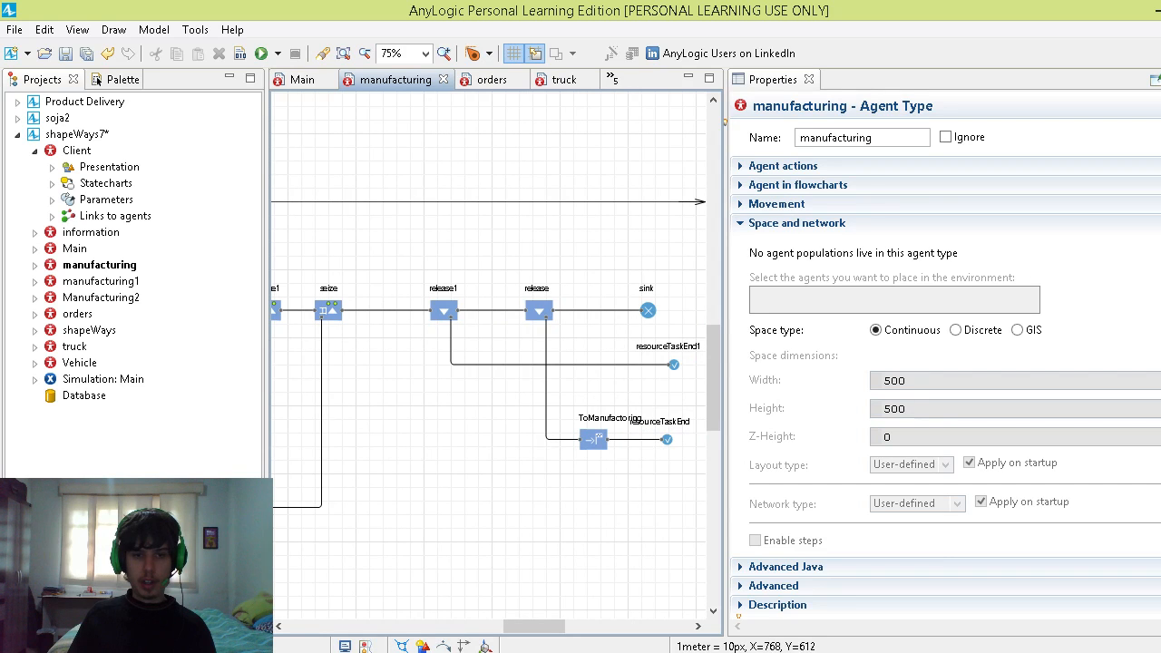
pyautogui.click(367, 652)
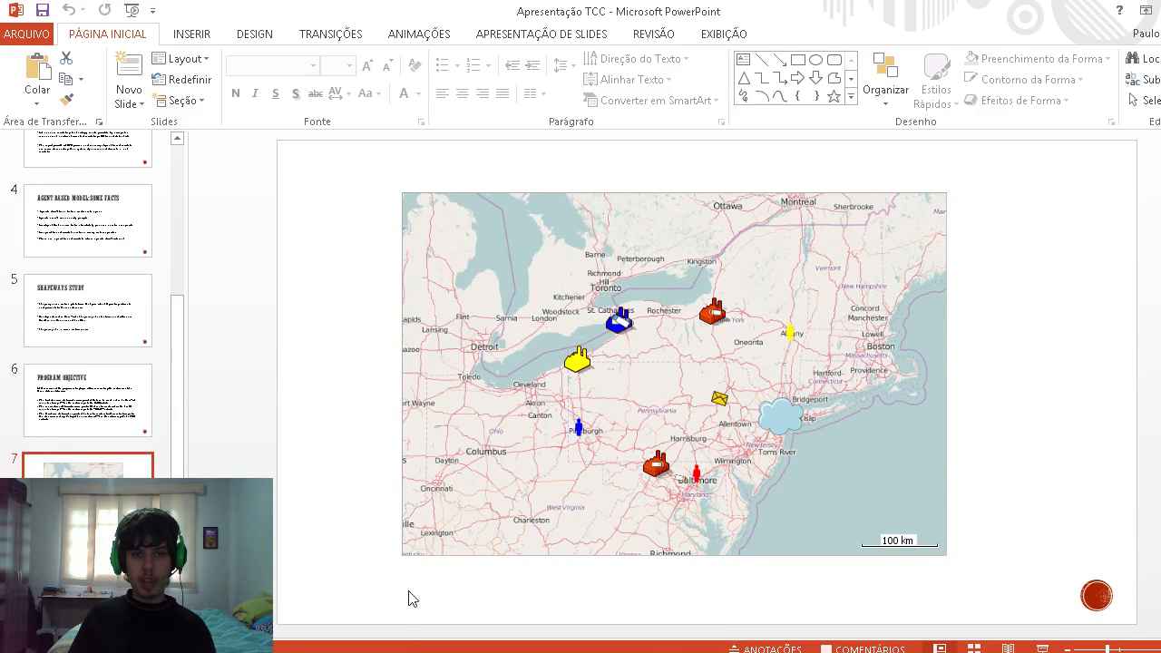
pyautogui.hotkey('alt', 'Tab')
pyautogui.moveTo(529, 624); pyautogui.dragTo(415, 625)
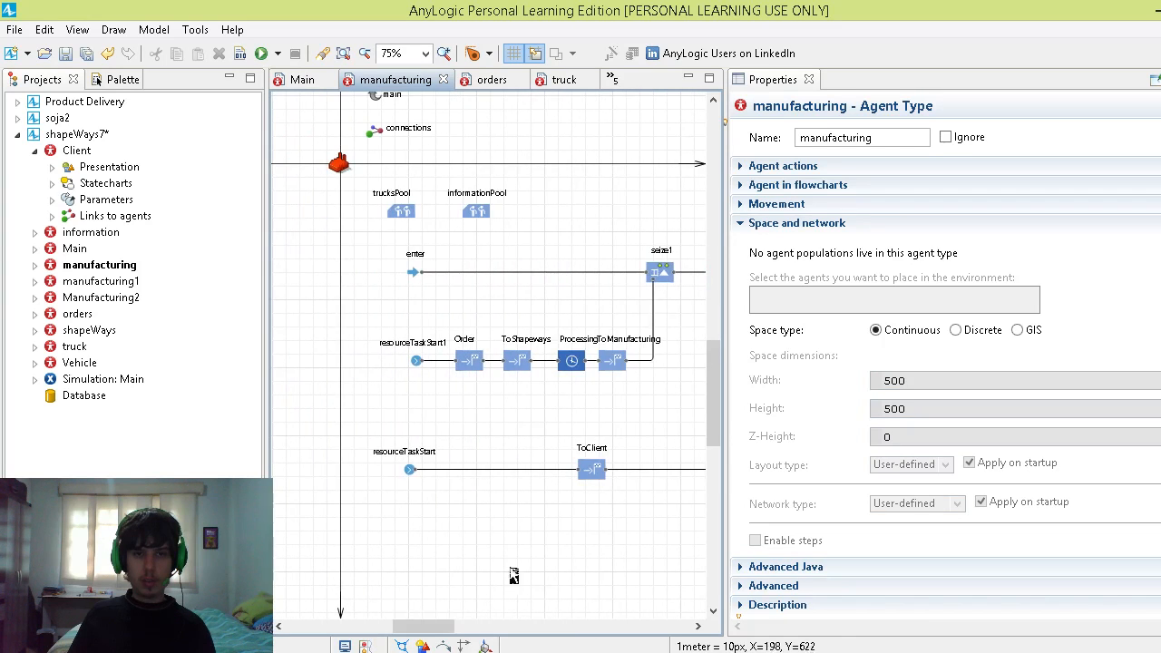
# Step: Collapse the Client branch, open the Client agent type, and inspect the BuyingSeattle state and the rate of its incoming transition
pyautogui.click(35, 150)
pyautogui.click(73, 151)
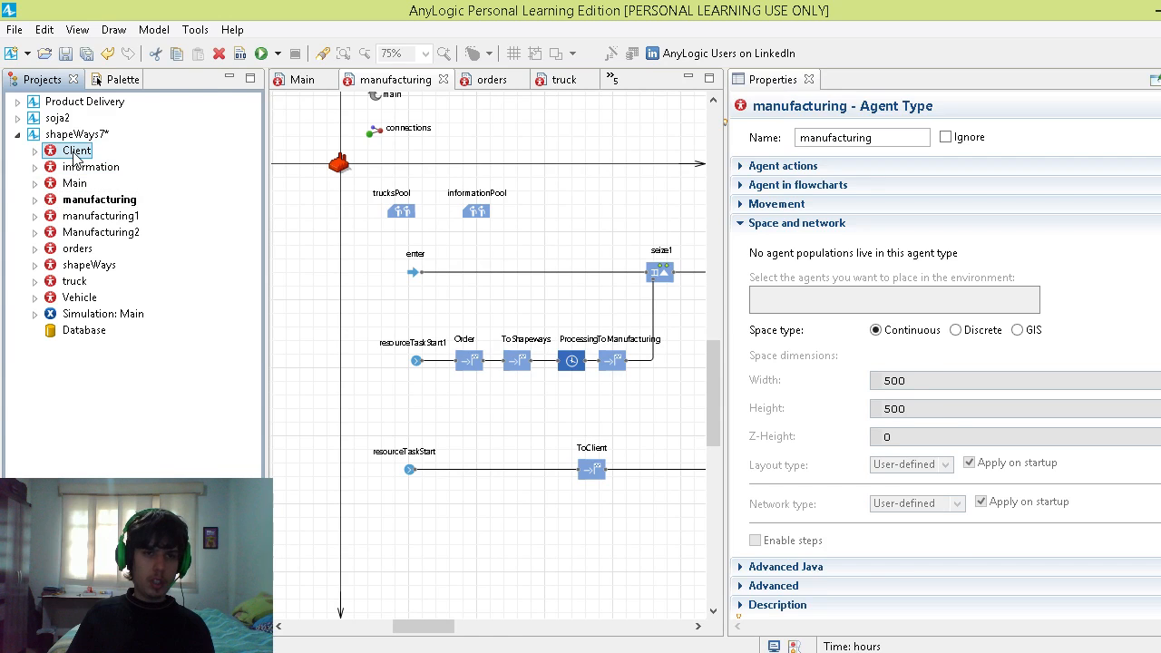
pyautogui.doubleClick(77, 151)
pyautogui.click(594, 321)
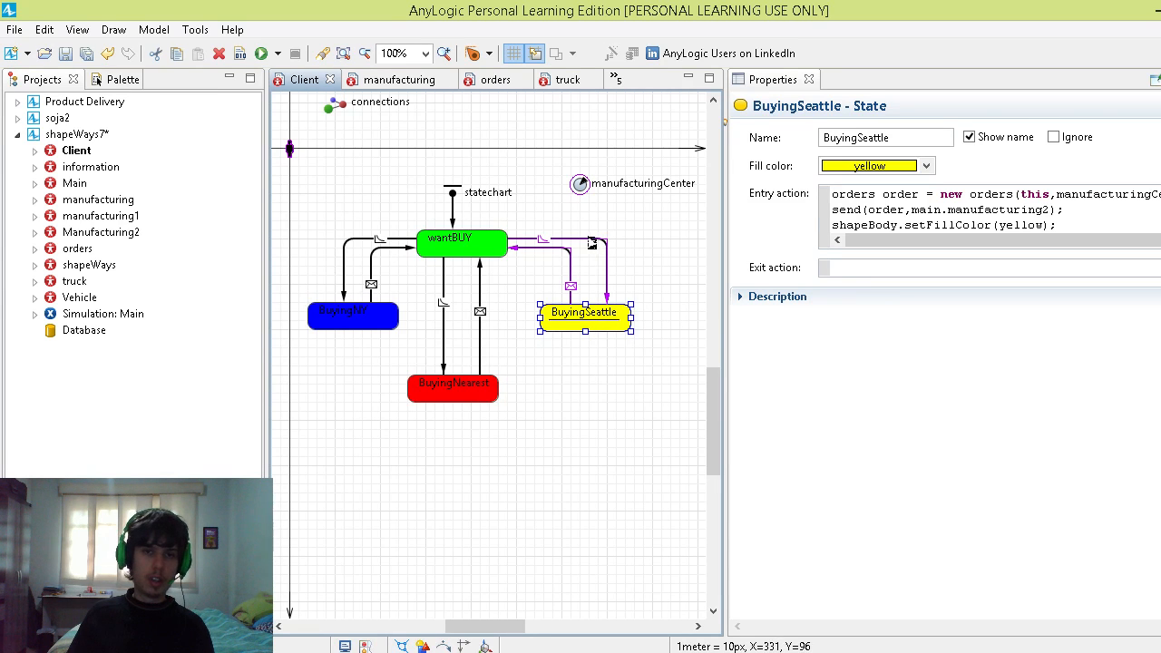
pyautogui.click(590, 241)
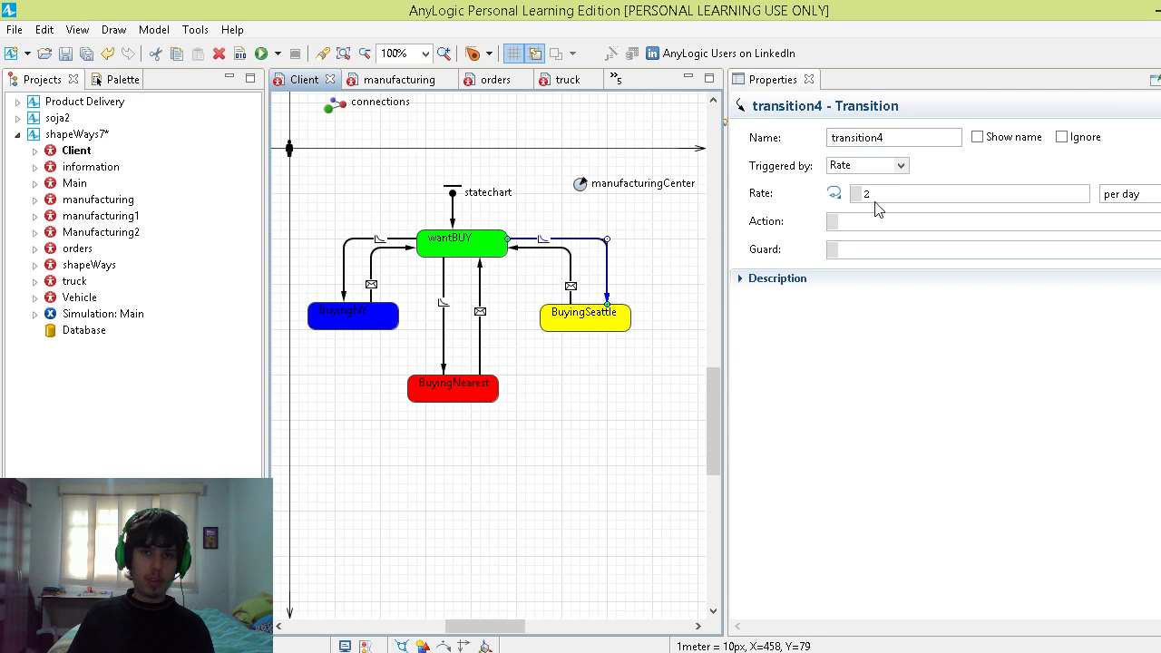
pyautogui.click(916, 196)
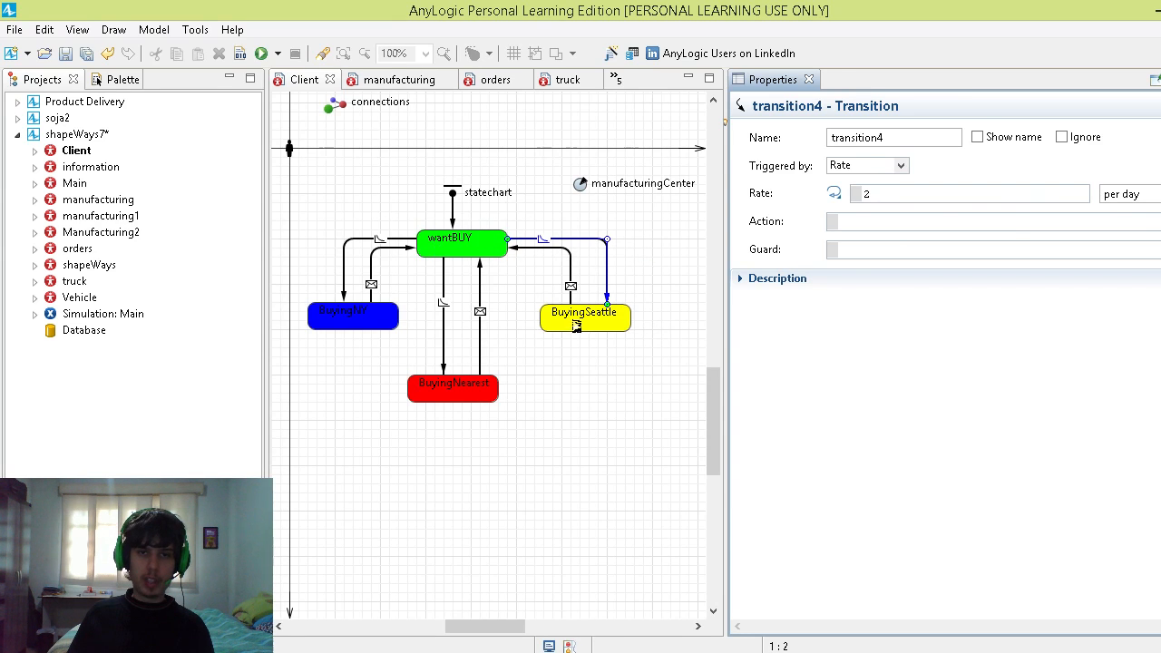
# Step: Examine the BuyingSeattle state's entry action, highlighting the fill colour, order creation and send lines one by one
pyautogui.click(576, 327)
pyautogui.moveTo(833, 226); pyautogui.dragTo(1079, 225)
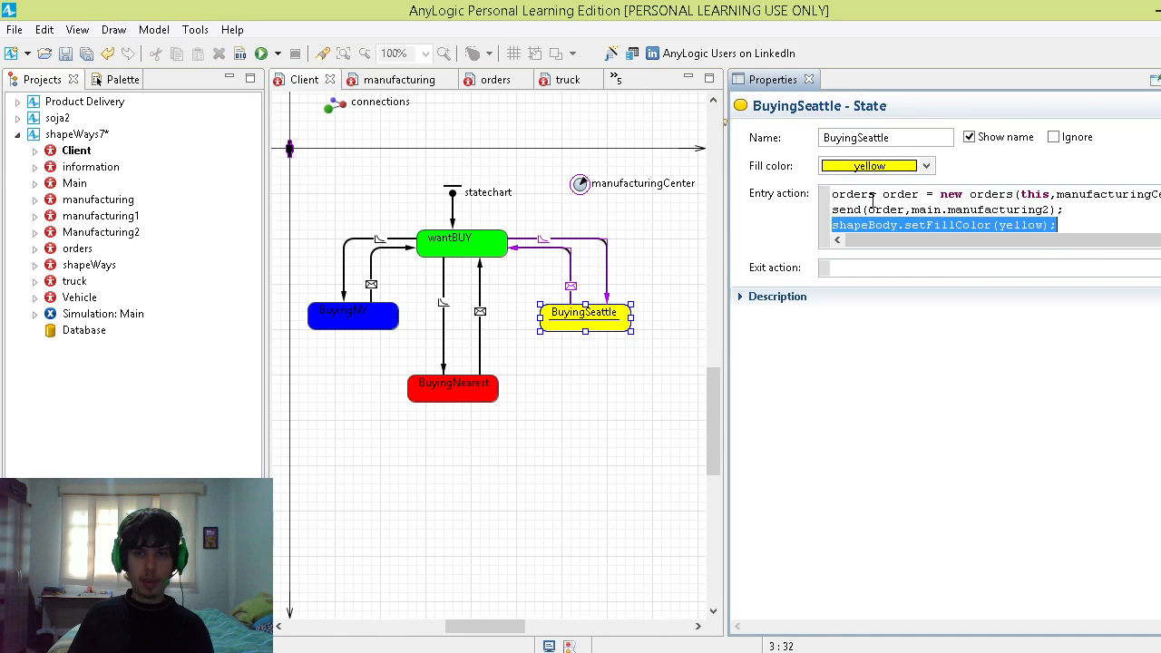
pyautogui.moveTo(839, 195); pyautogui.dragTo(1045, 194)
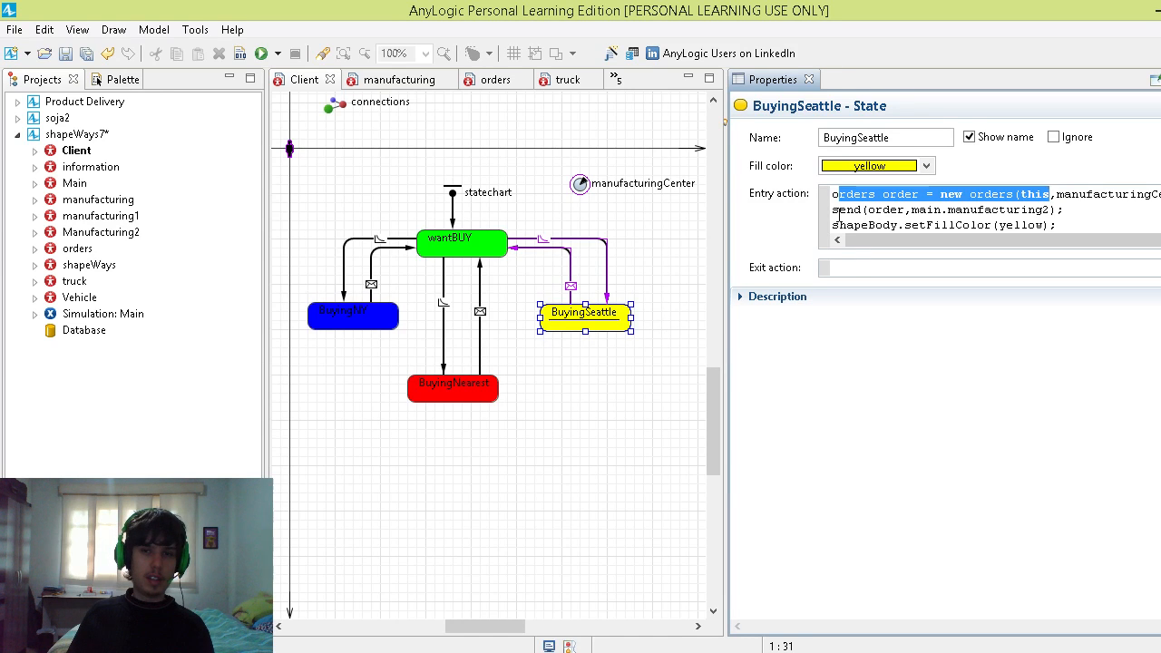
pyautogui.moveTo(839, 214); pyautogui.dragTo(1050, 214)
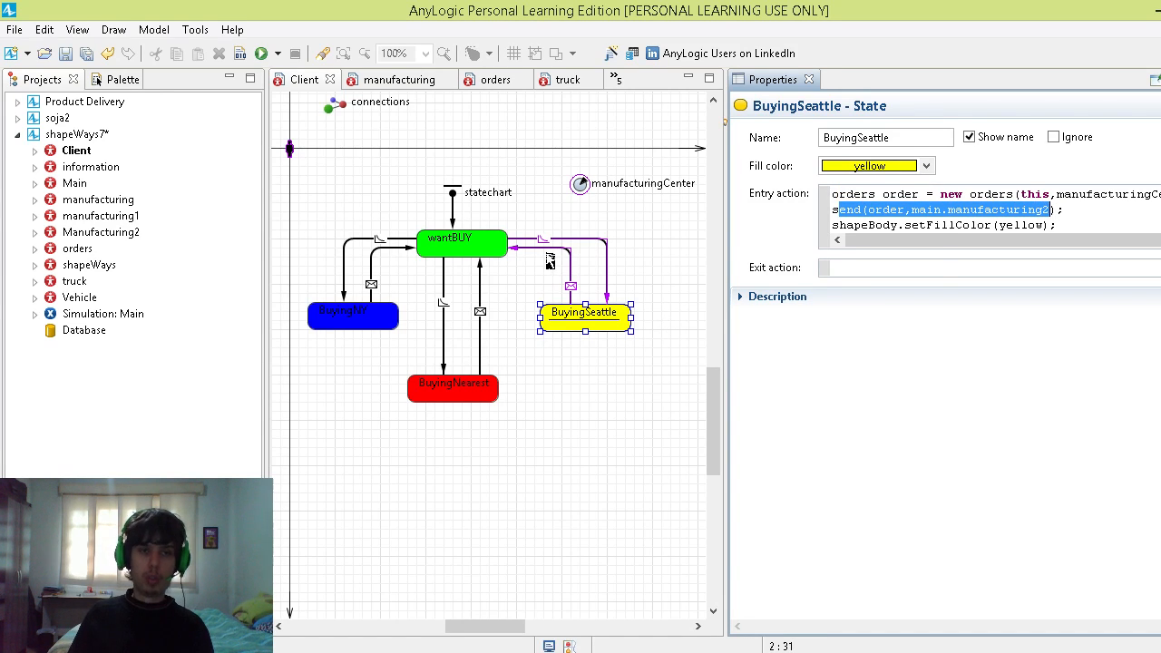
# Step: Open the Manufacturing2 agent type and view the beginning of its flowchart around the enter block
pyautogui.click(94, 222)
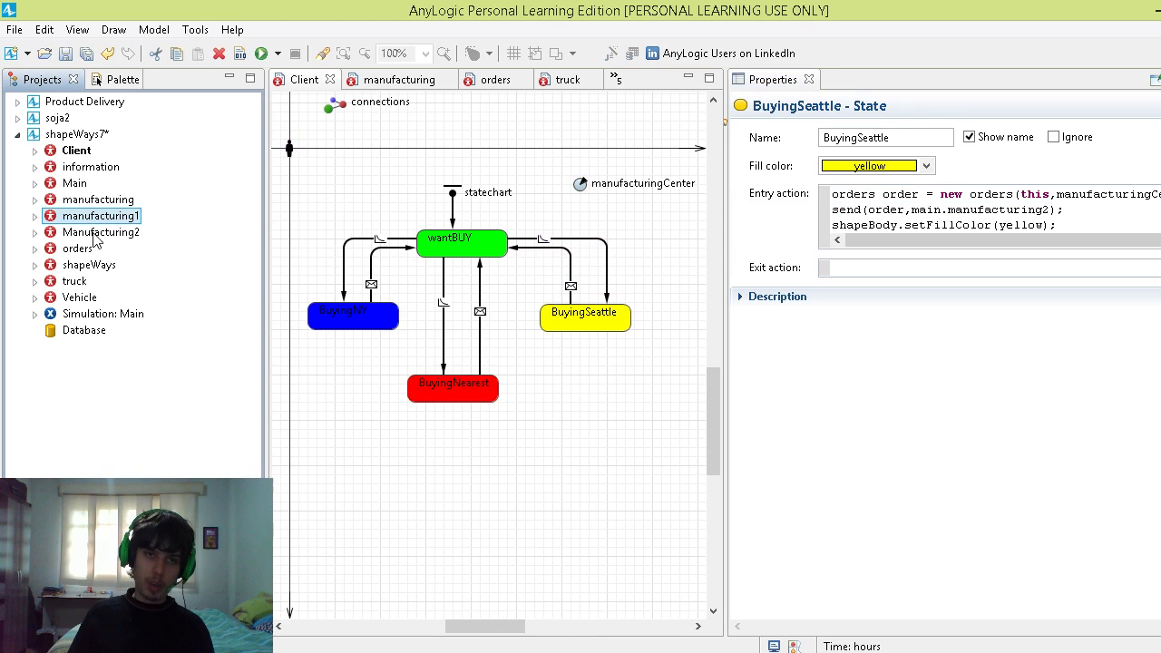
pyautogui.doubleClick(94, 234)
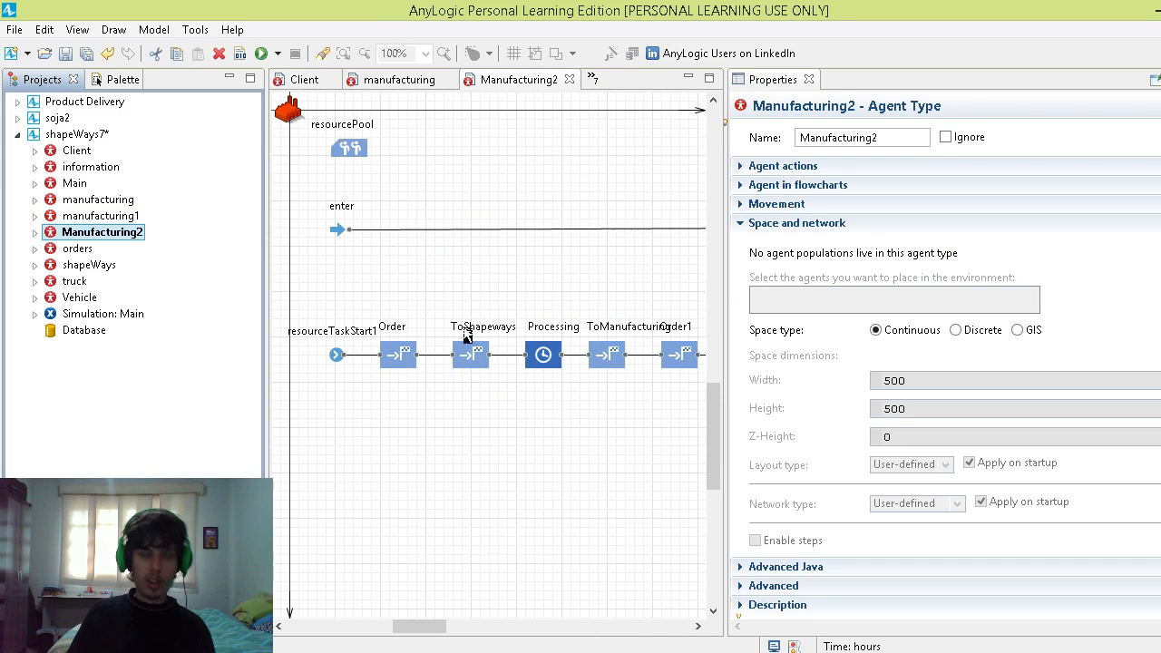
pyautogui.moveTo(397, 627)
pyautogui.mouseDown()
pyautogui.moveTo(536, 625)
pyautogui.moveTo(401, 624)
pyautogui.mouseUp()
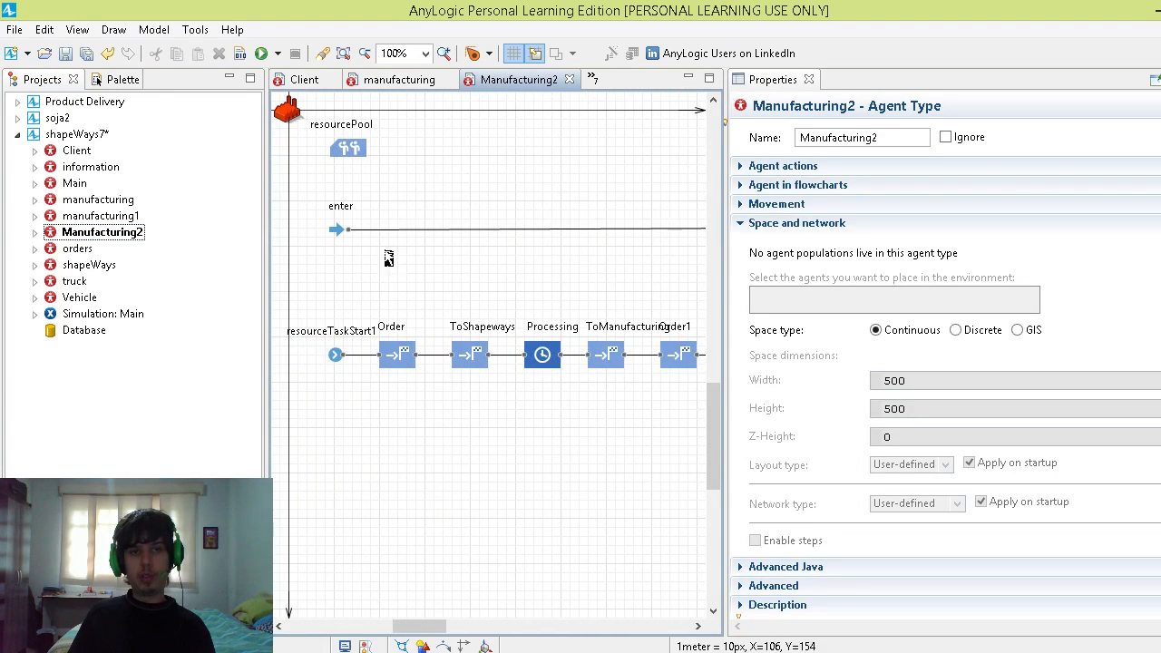
pyautogui.moveTo(410, 625)
pyautogui.mouseDown()
pyautogui.moveTo(462, 633)
pyautogui.moveTo(428, 626)
pyautogui.mouseUp()
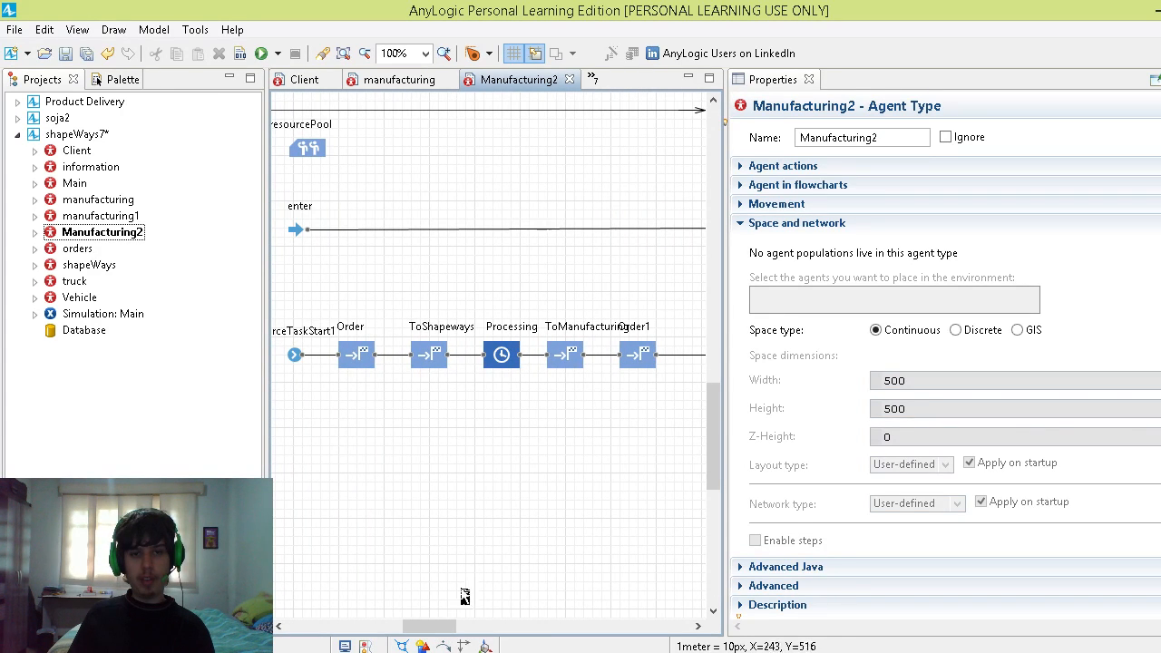
# Step: Inspect the Manufacturing2 sink block's On enter code and highlight agent.customer in its send call
pyautogui.moveTo(444, 625); pyautogui.dragTo(594, 622)
pyautogui.scroll(1, 507, 582)
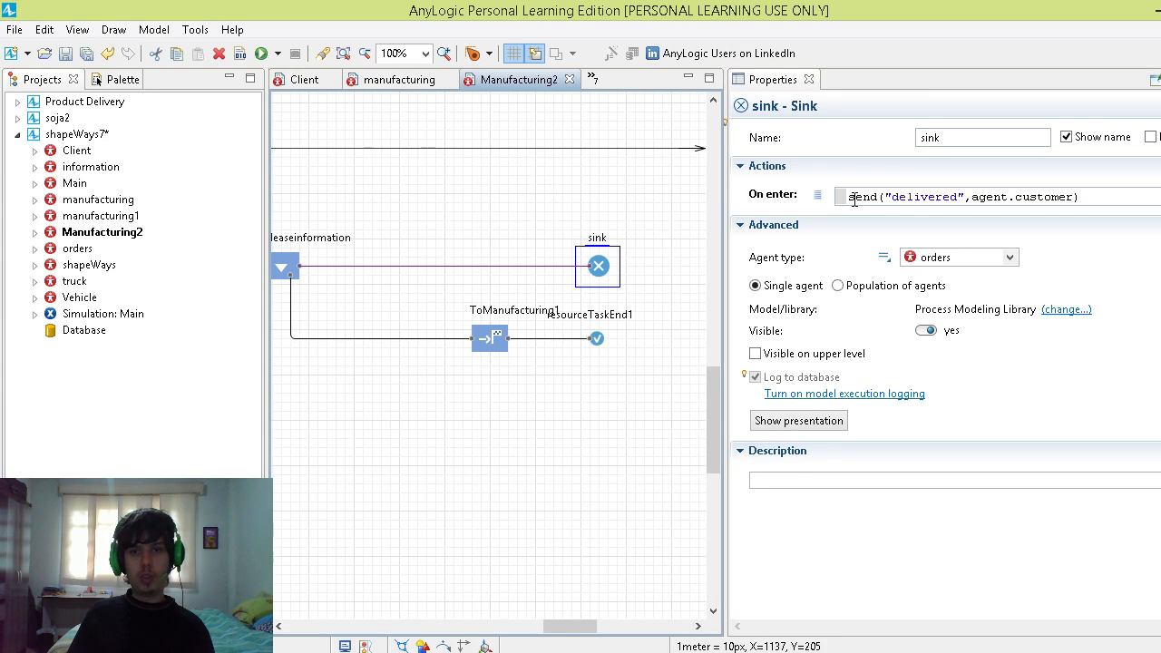
pyautogui.moveTo(853, 201); pyautogui.dragTo(1073, 201)
pyautogui.click(987, 202)
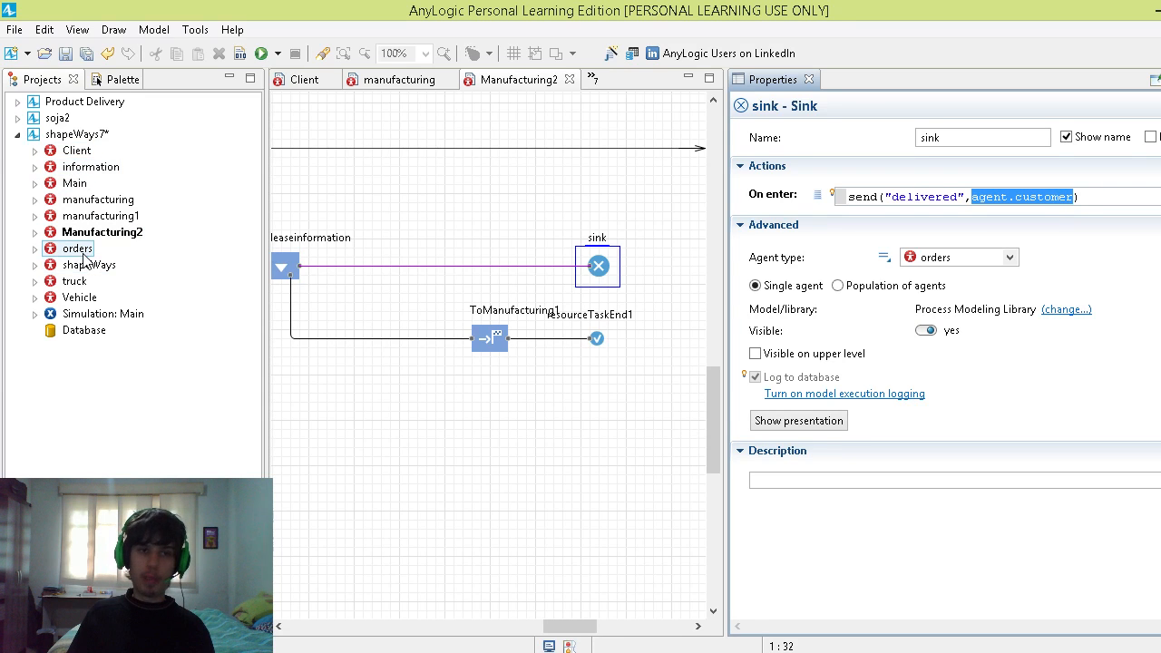
# Step: View the orders agent type's parameters, and inspect the message trigger of the Client transition from BuyingNY back to wantBUY
pyautogui.doubleClick(79, 250)
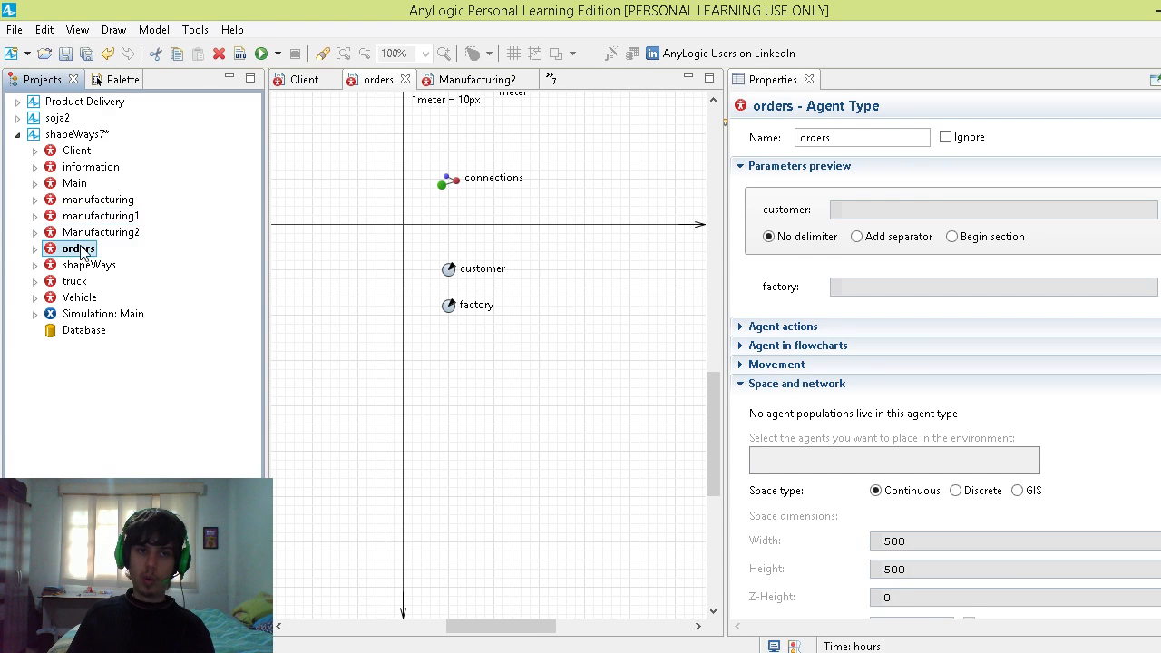
pyautogui.click(78, 151)
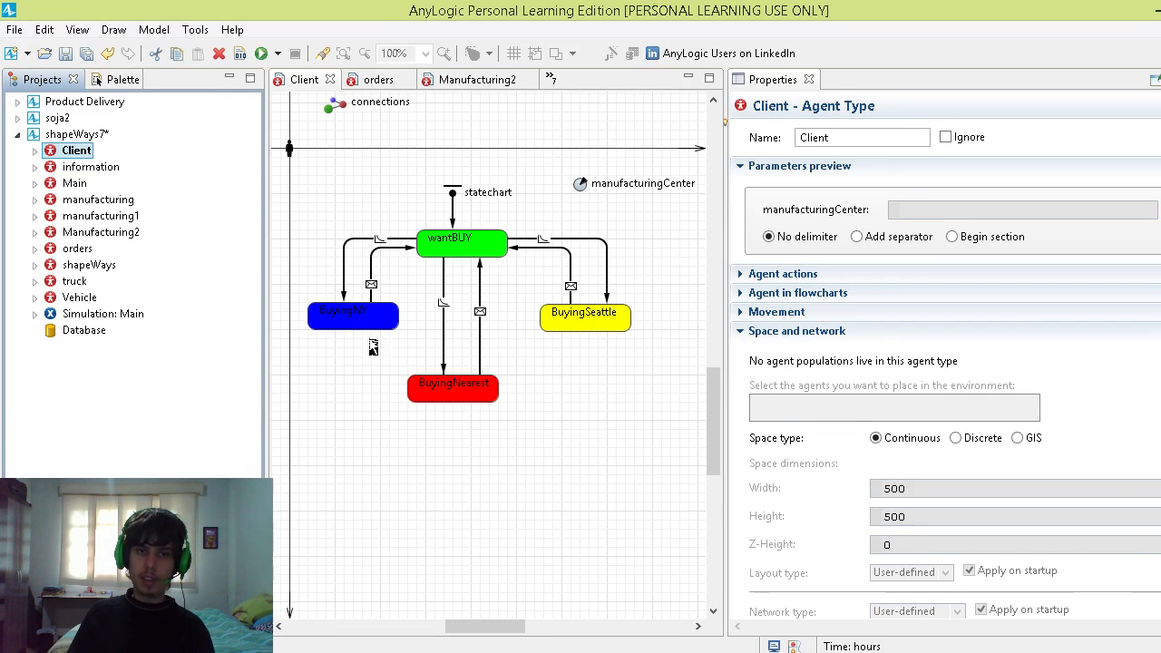
pyautogui.click(374, 283)
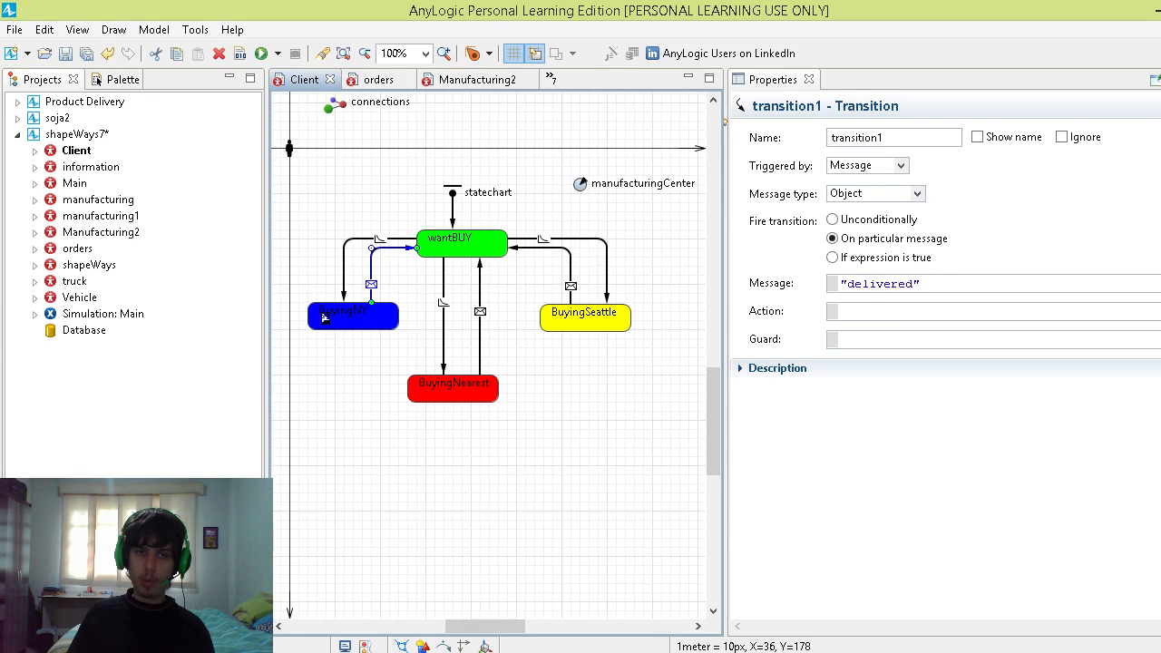
# Step: Inspect the BuyingNY and wantBUY states in the Client statechart
pyautogui.click(356, 319)
pyautogui.click(472, 245)
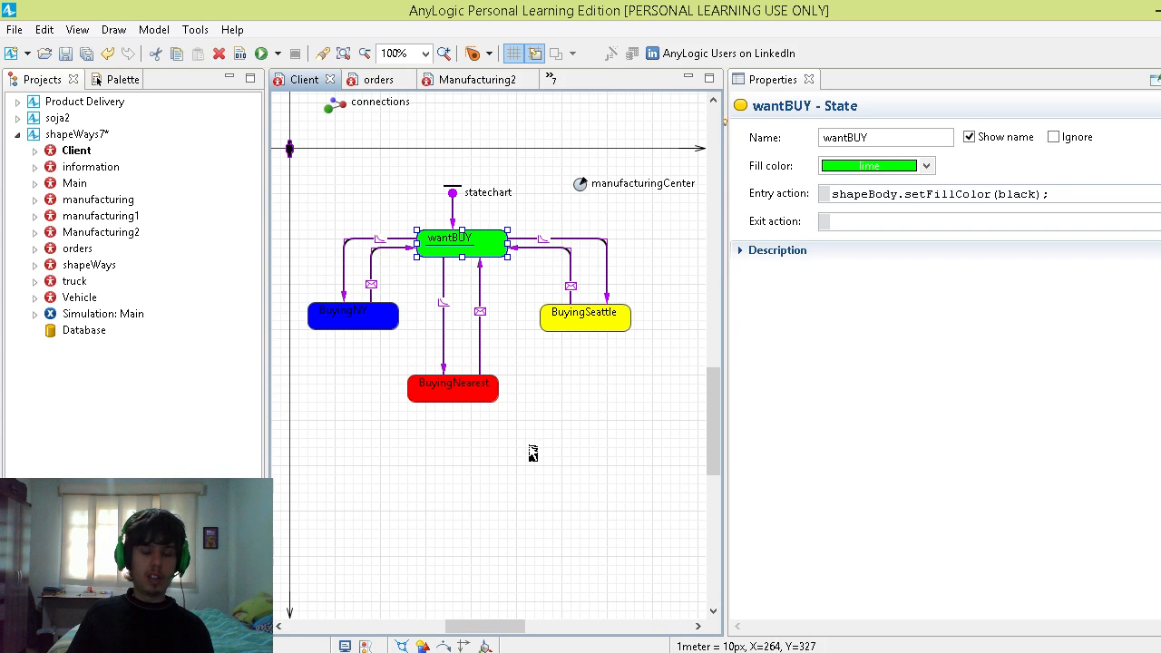
pyautogui.scroll(3, 532, 454)
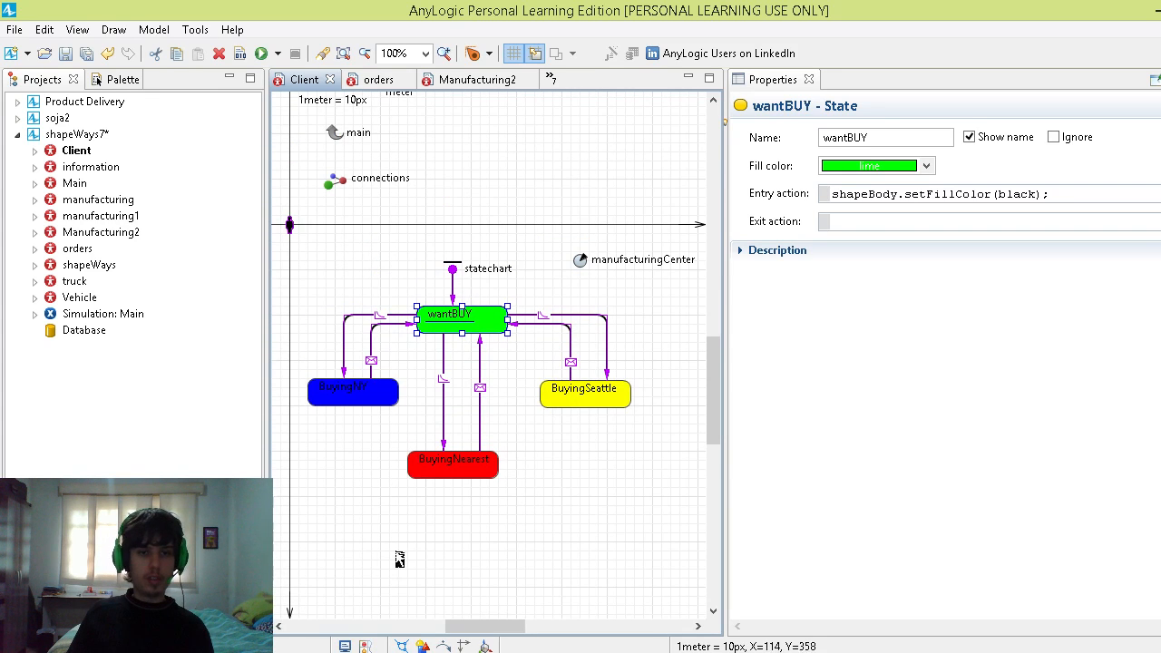
pyautogui.scroll(-1, 422, 494)
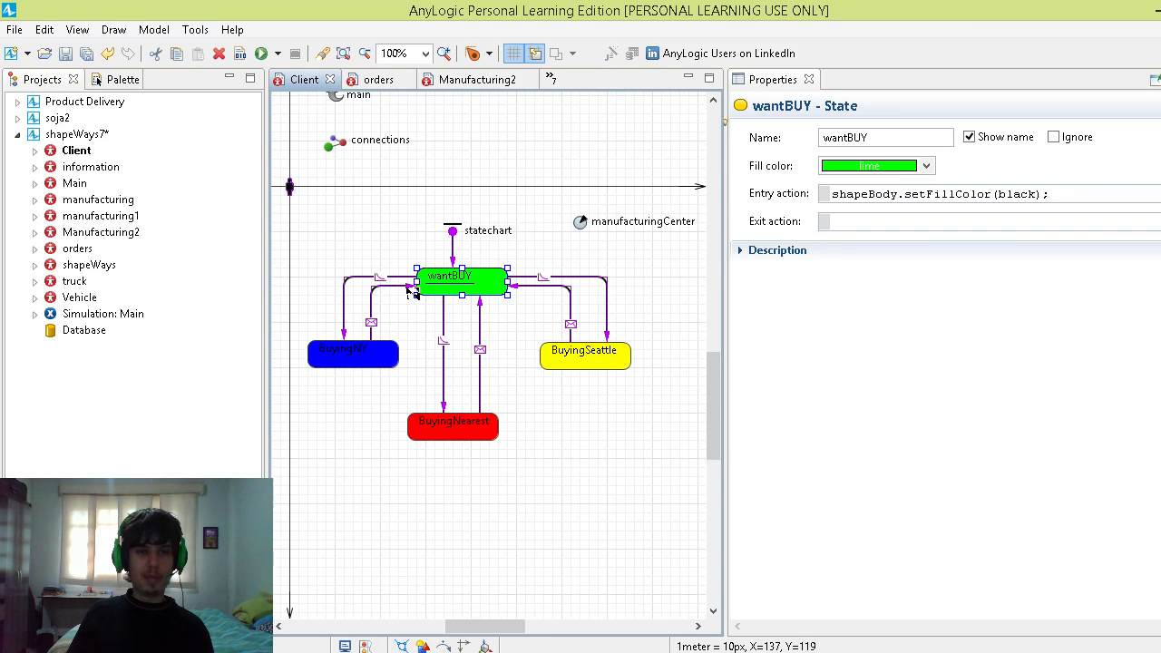
pyautogui.scroll(-1, 406, 335)
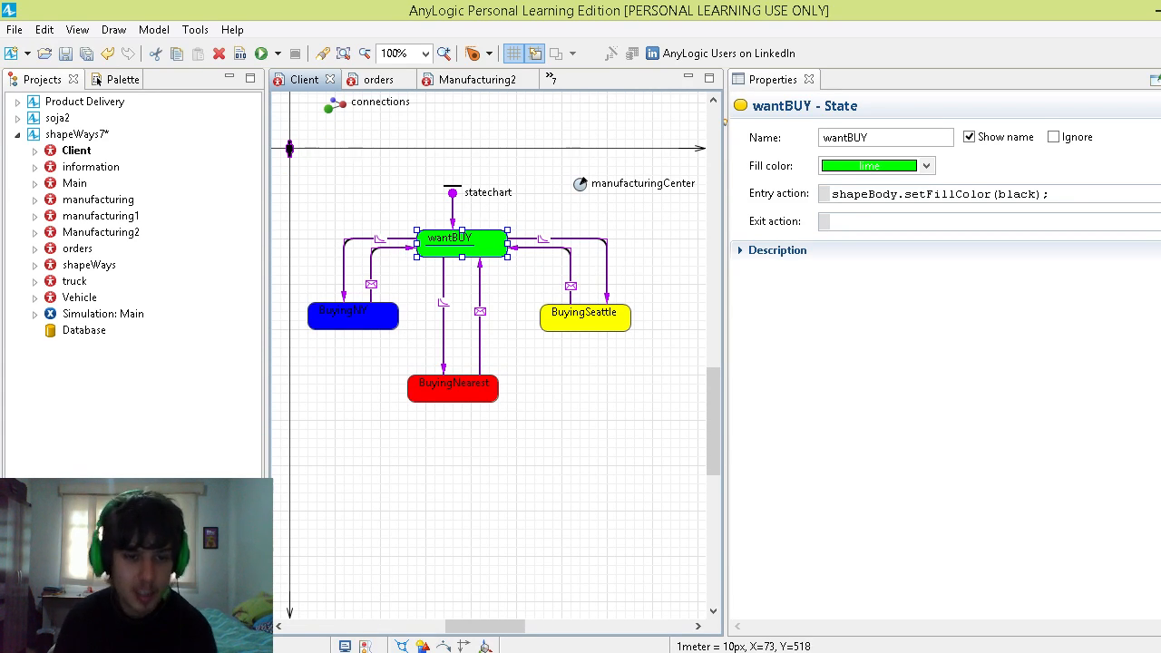
# Step: Inspect the BuyingNearest state's entry action and open the manufacturing1 agent type to view its flowchart
pyautogui.moveTo(298, 652)
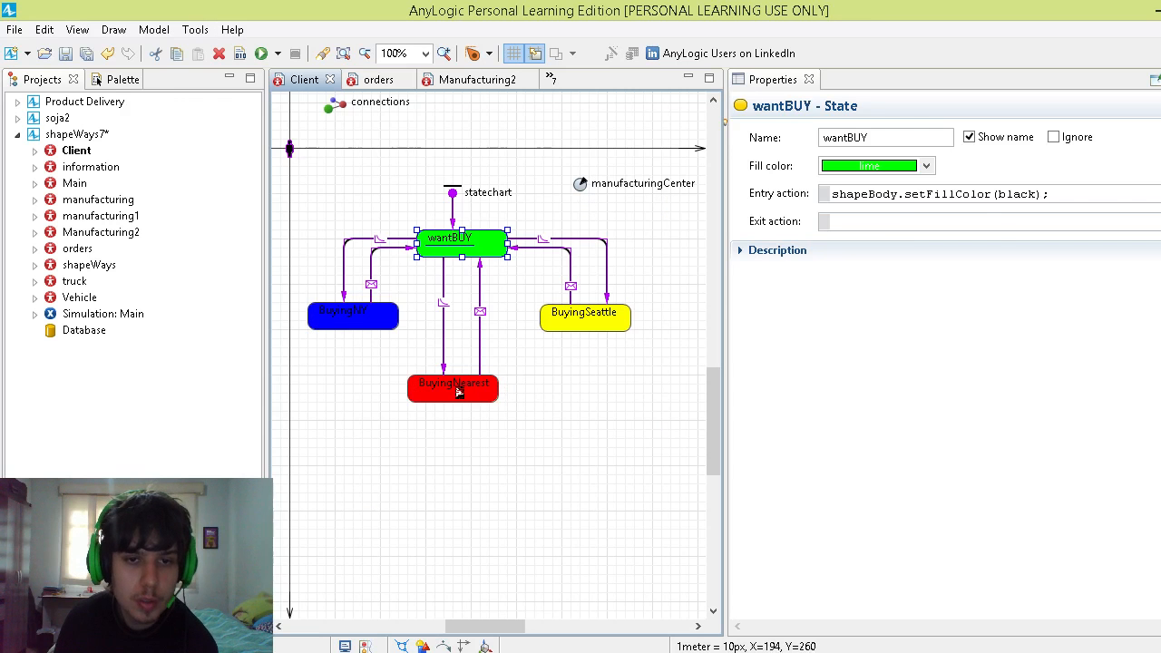
pyautogui.click(458, 392)
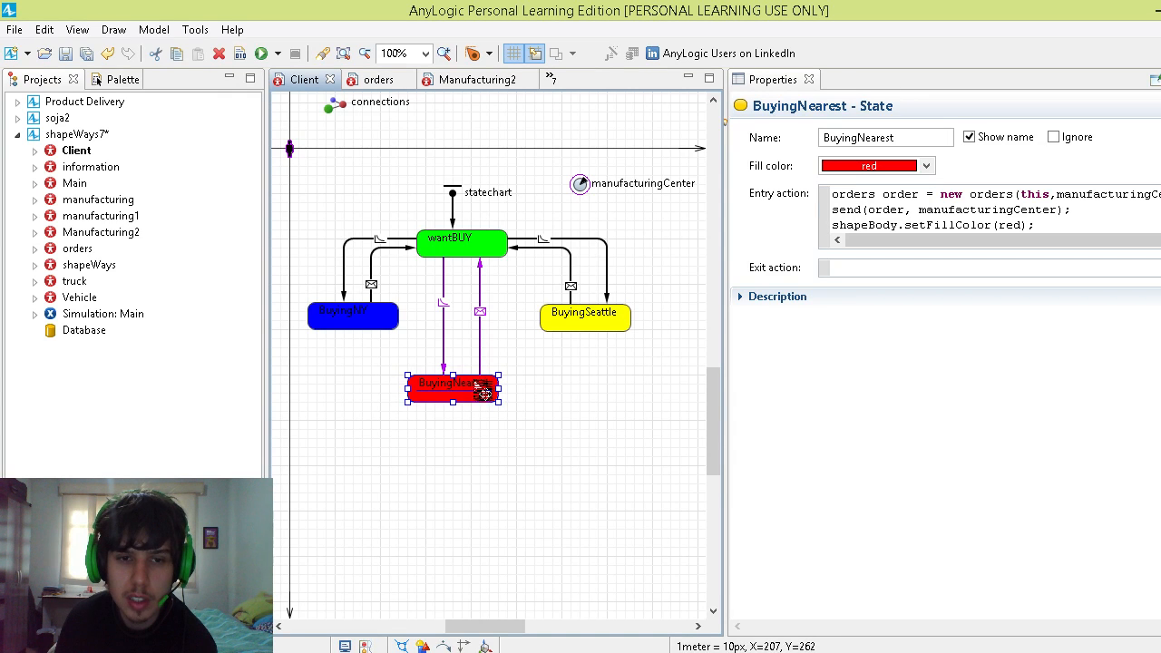
pyautogui.doubleClick(118, 216)
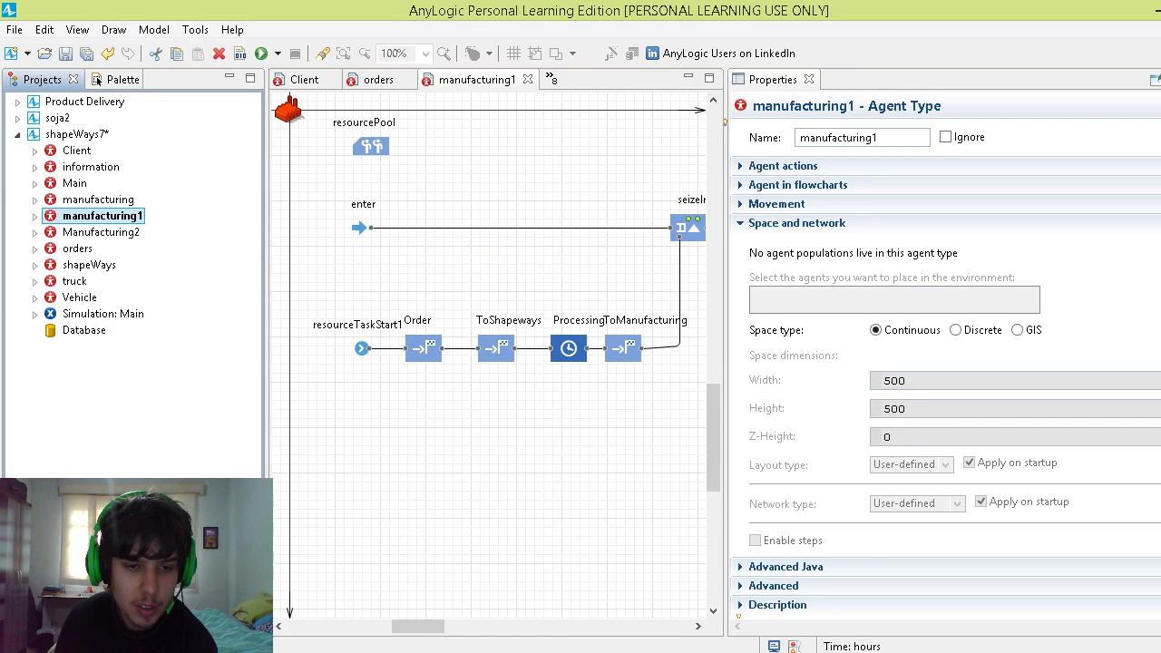
pyautogui.click(599, 651)
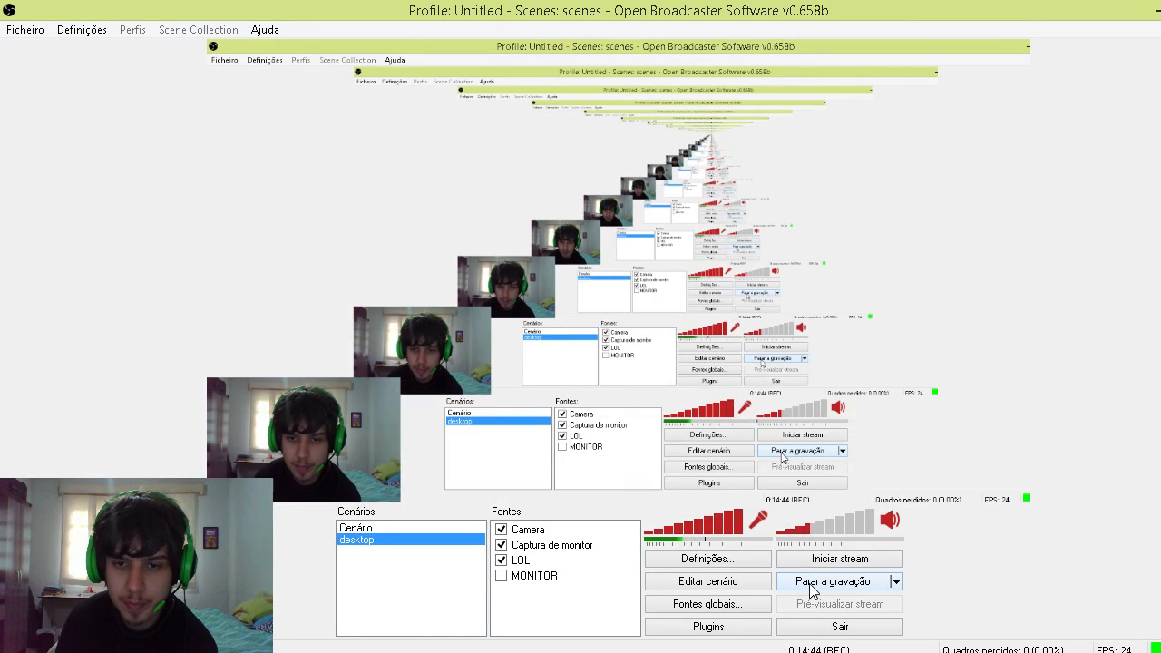